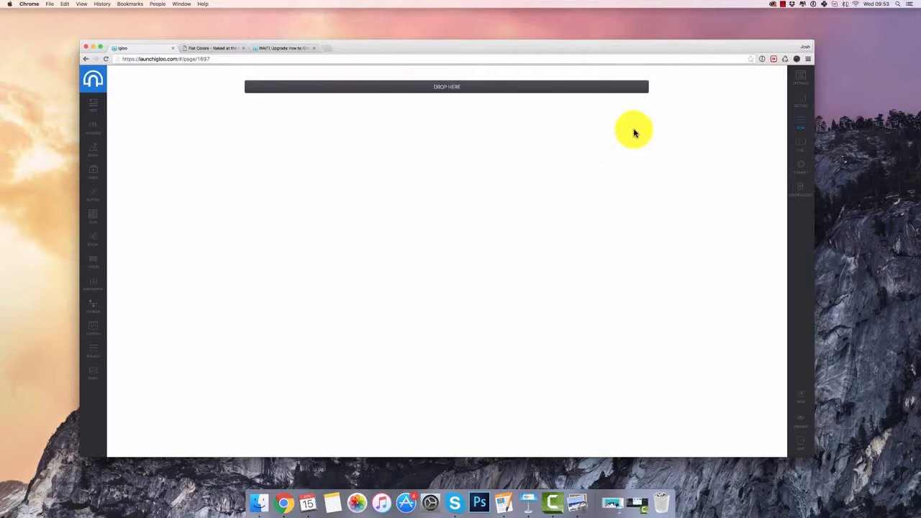
Review the feature overview on the iGloo Pro upgrade page and return to the iGloo page editor.
left_click_drag(656, 54, 662, 53)
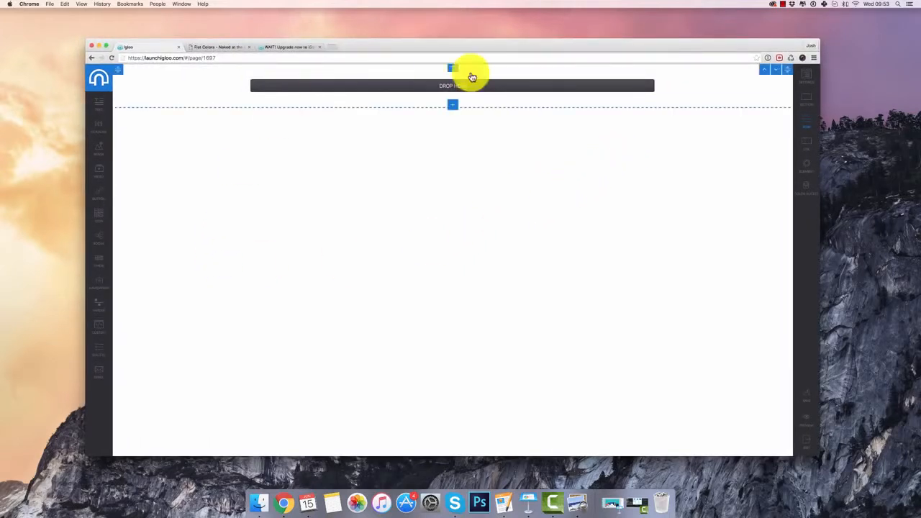
left_click(272, 51)
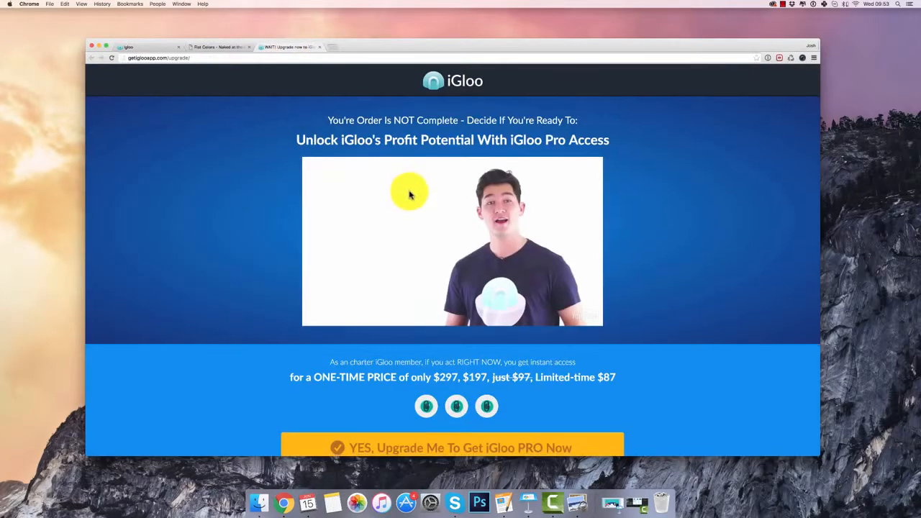
scroll(411, 195, "down", 10)
scroll(415, 196, "down", 8)
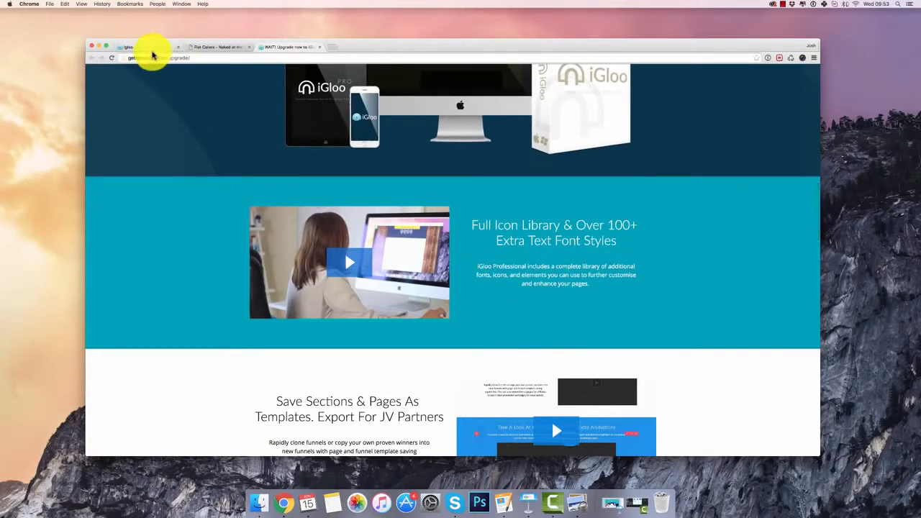
left_click(151, 47)
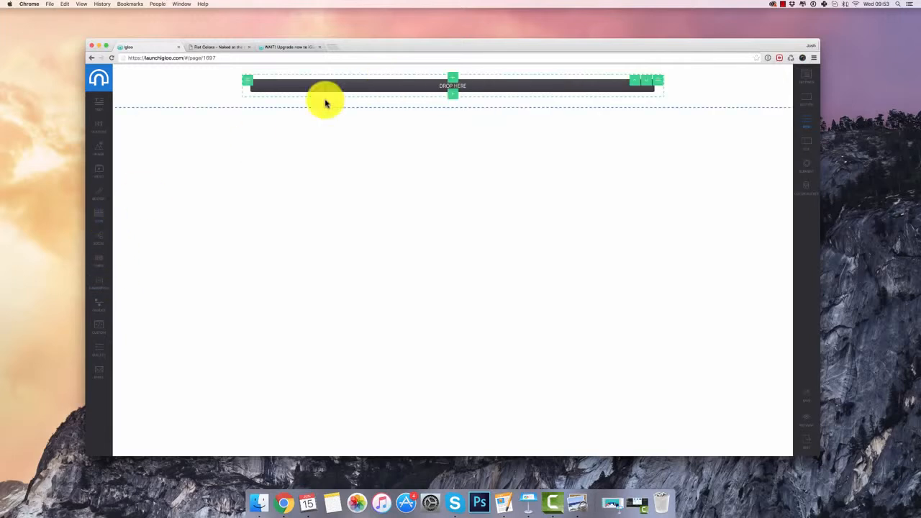
Set the background colour of the page's empty section to dark blue.
left_click(434, 75)
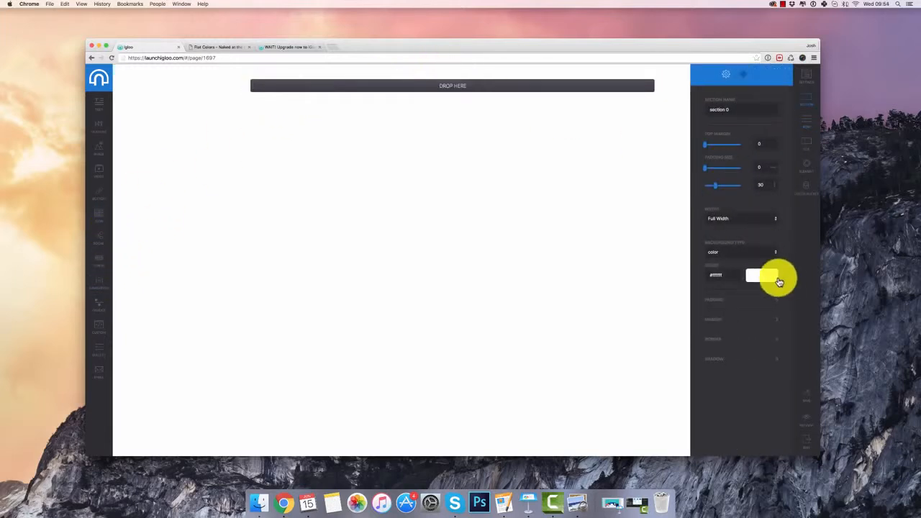
left_click(773, 275)
left_click(742, 300)
left_click(593, 204)
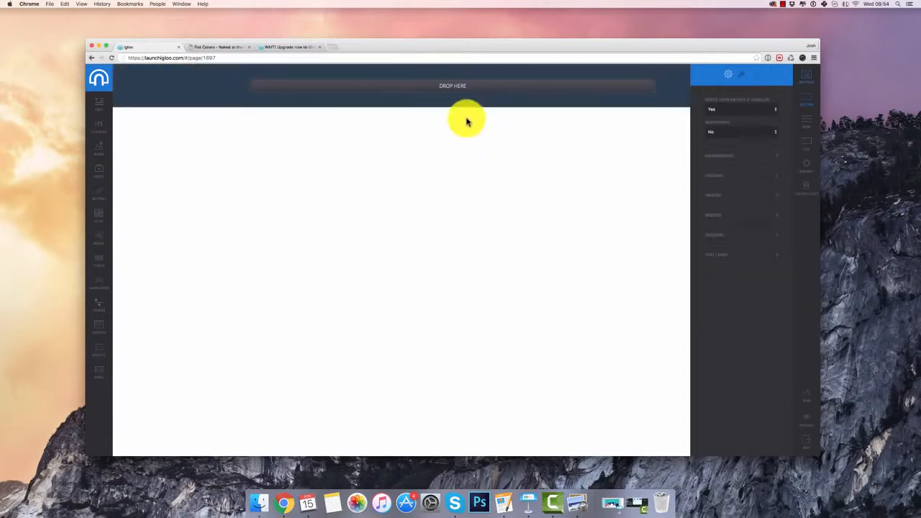
left_click(758, 78)
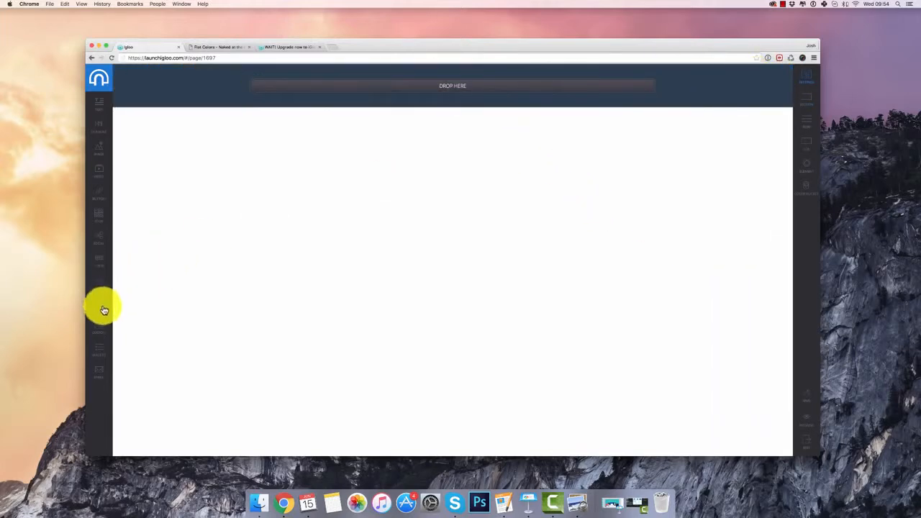
Add an icon element to the dark blue section and choose the solid person-with-thought-bubbles icon from the library.
left_click_drag(100, 215, 480, 97)
left_click(425, 96)
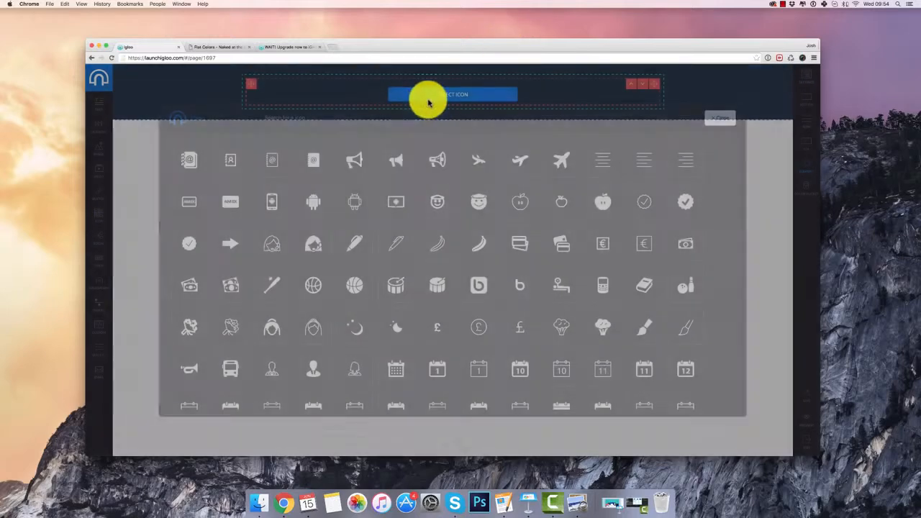
scroll(421, 241, "down", 10)
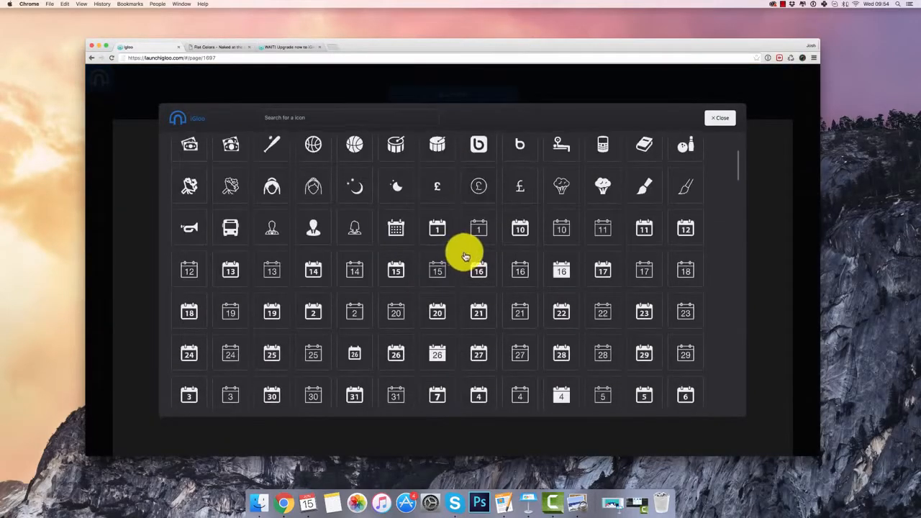
scroll(468, 256, "down", 15)
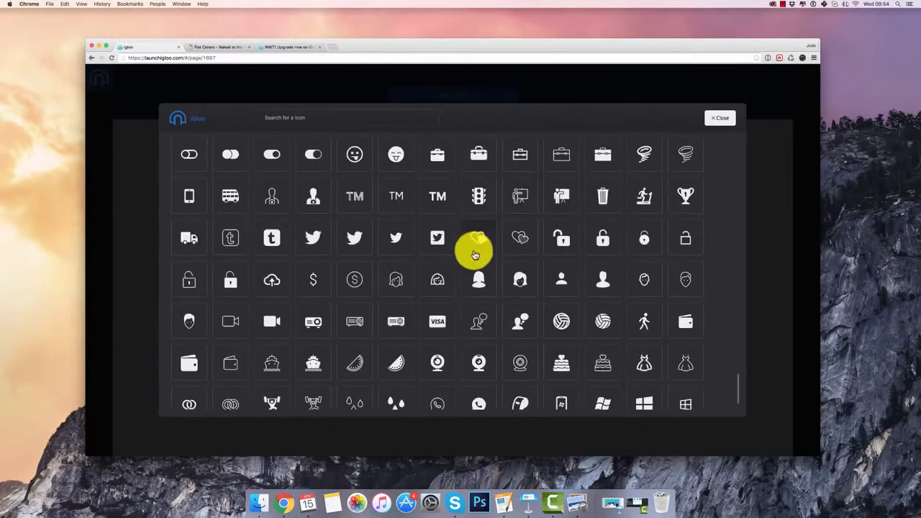
scroll(476, 254, "up", 20)
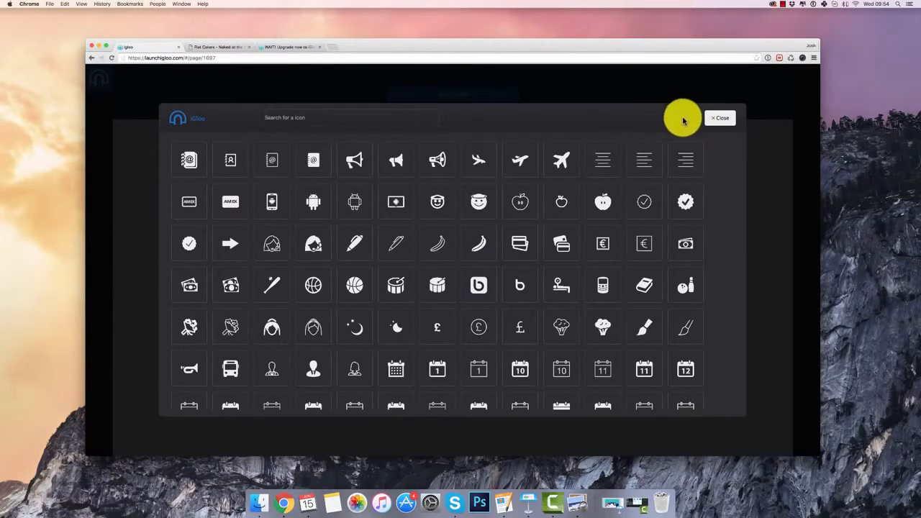
scroll(570, 205, "down", 5)
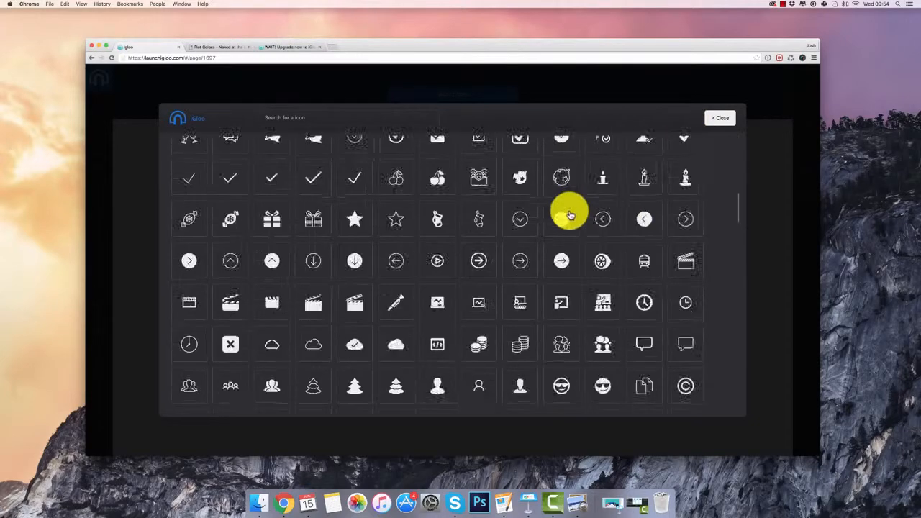
scroll(566, 212, "up", 5)
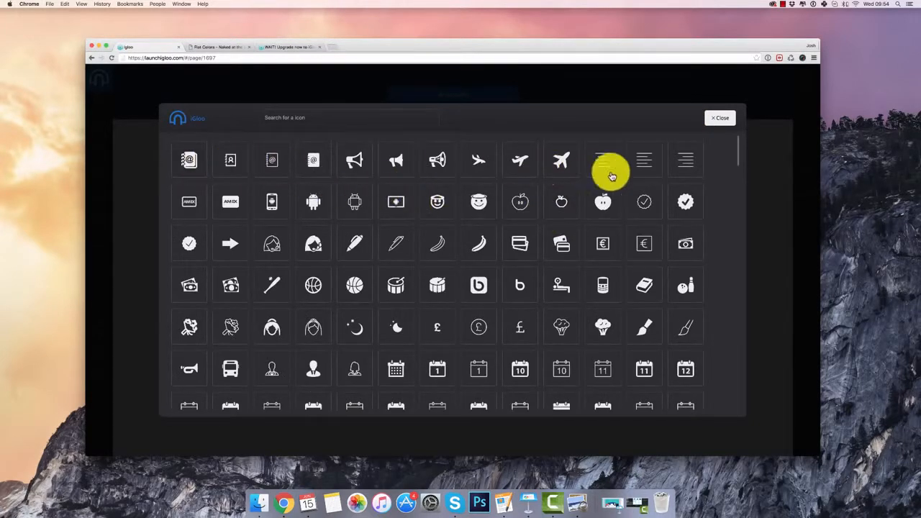
scroll(446, 168, "down", 10)
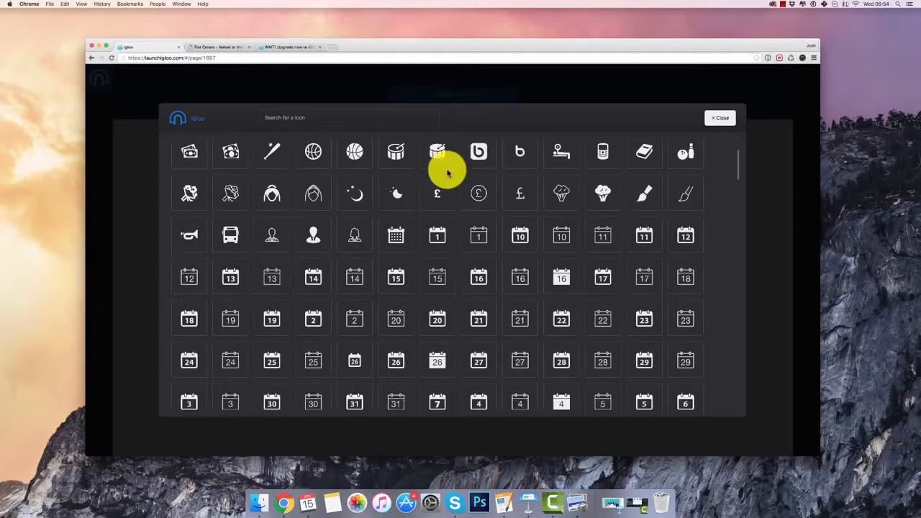
scroll(410, 226, "down", 15)
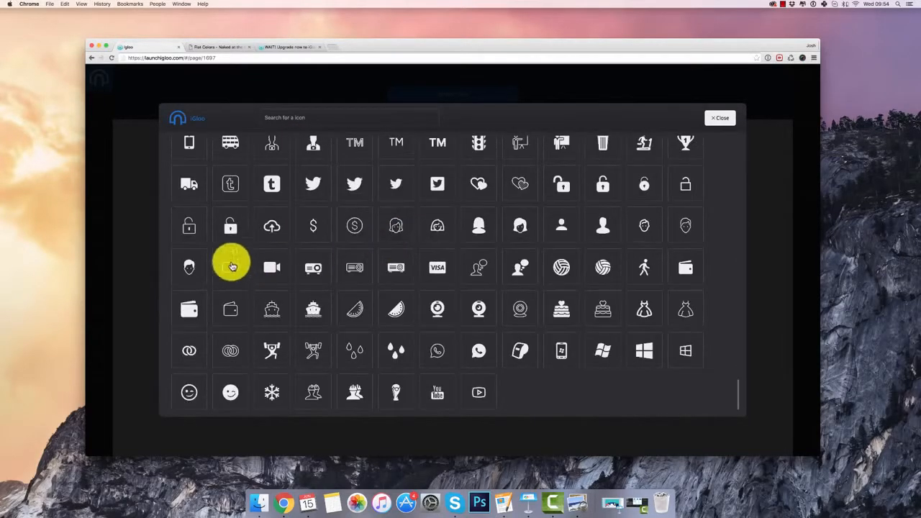
left_click(509, 267)
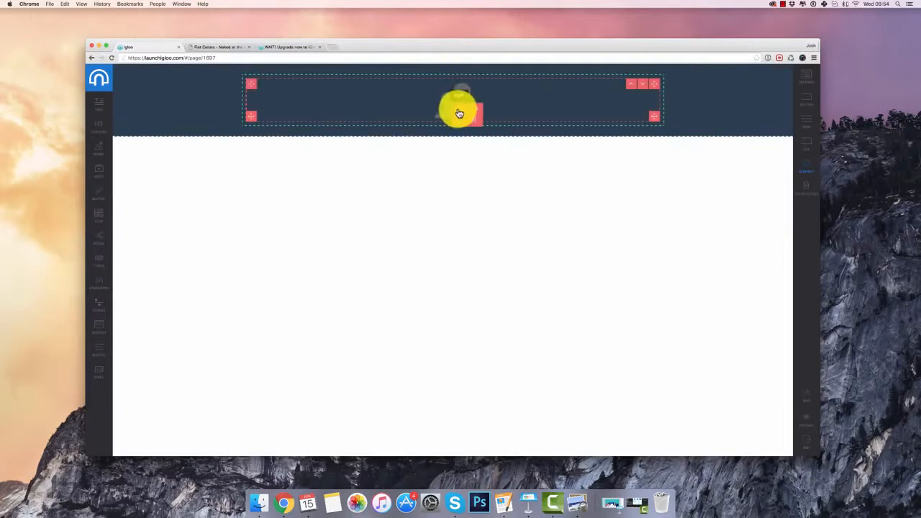
Set the size of the person-with-thought-bubbles icon to 700.
left_click(459, 113)
left_click_drag(718, 199, 758, 194)
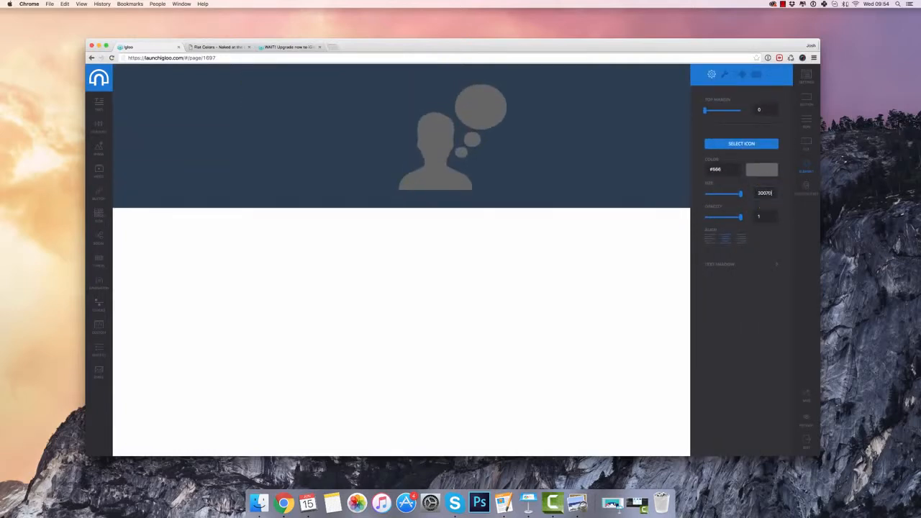
type("0")
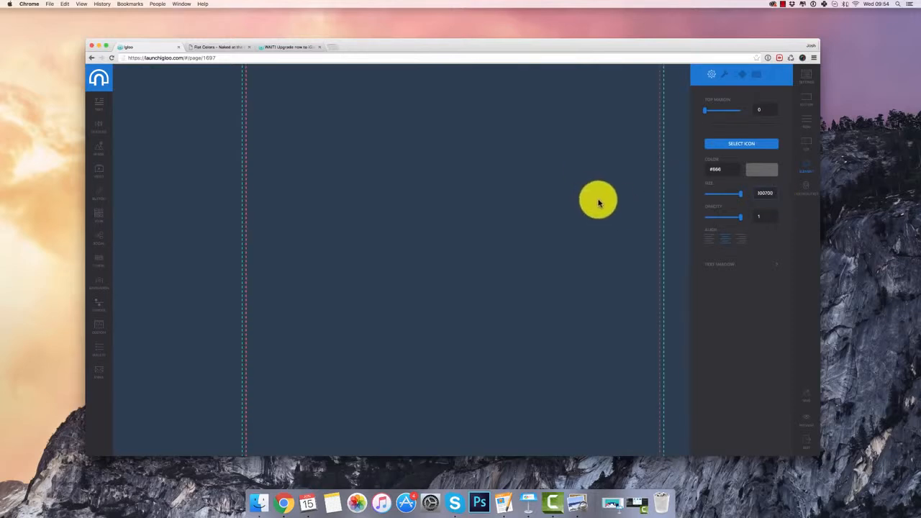
type("700")
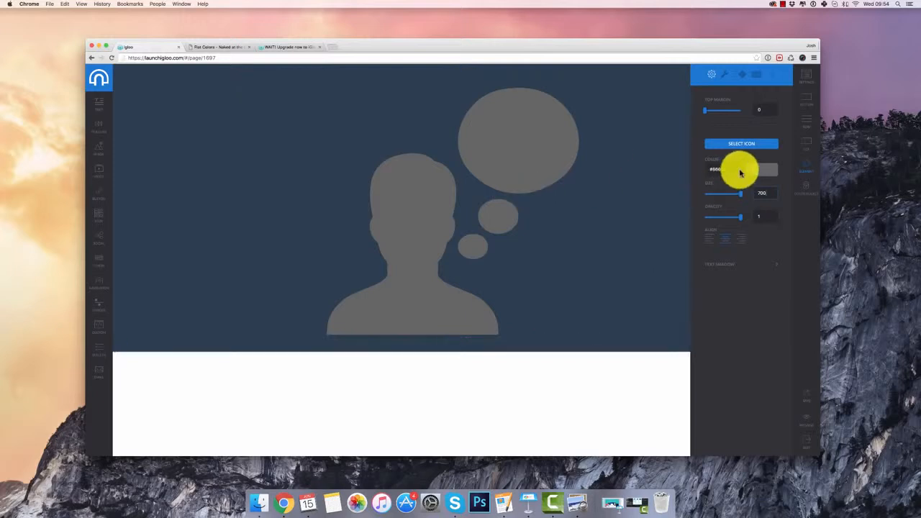
Set the icon's colour to #3f5163 and its opacity to 0.4 so it blends into the section background.
left_click(761, 170)
left_click(744, 186)
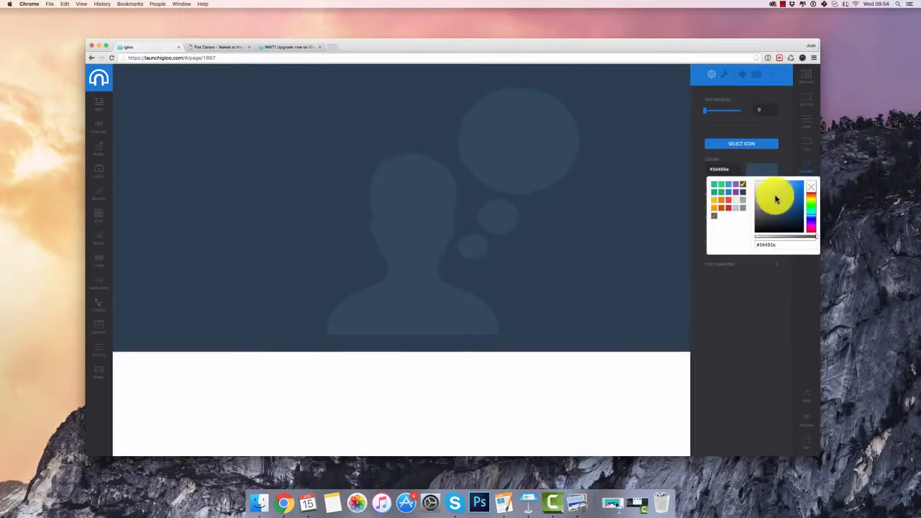
left_click_drag(777, 217, 775, 209)
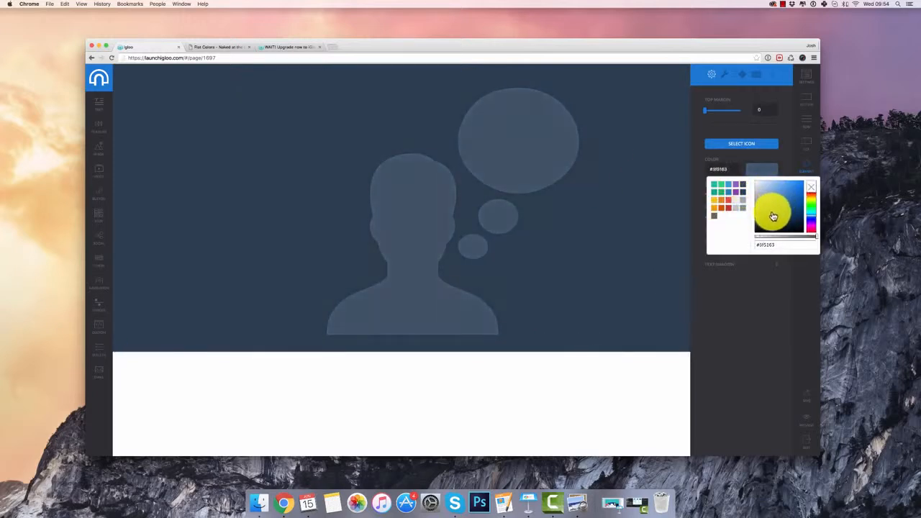
left_click(747, 131)
left_click_drag(742, 222, 729, 223)
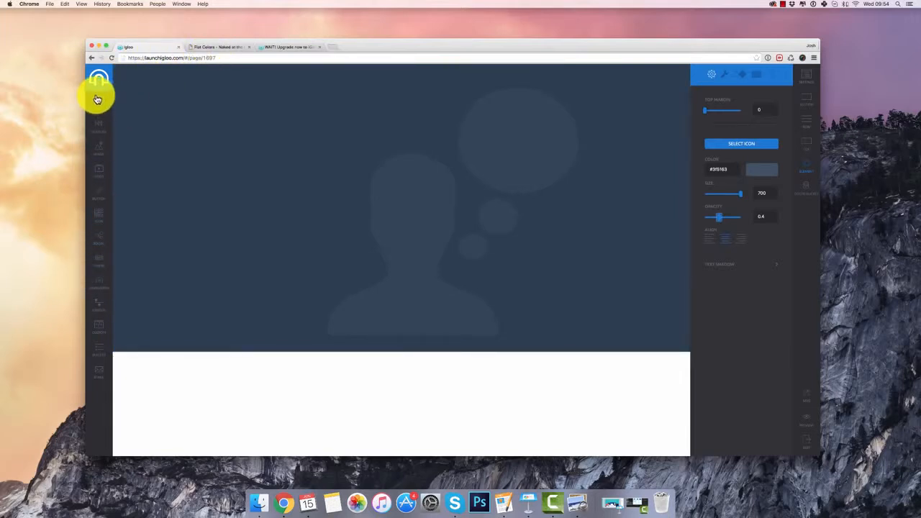
Add a headline above the icon with the text "Full Text Fonts" and colour it white.
left_click_drag(99, 126, 441, 92)
triple_click(440, 88)
key("BackSpace")
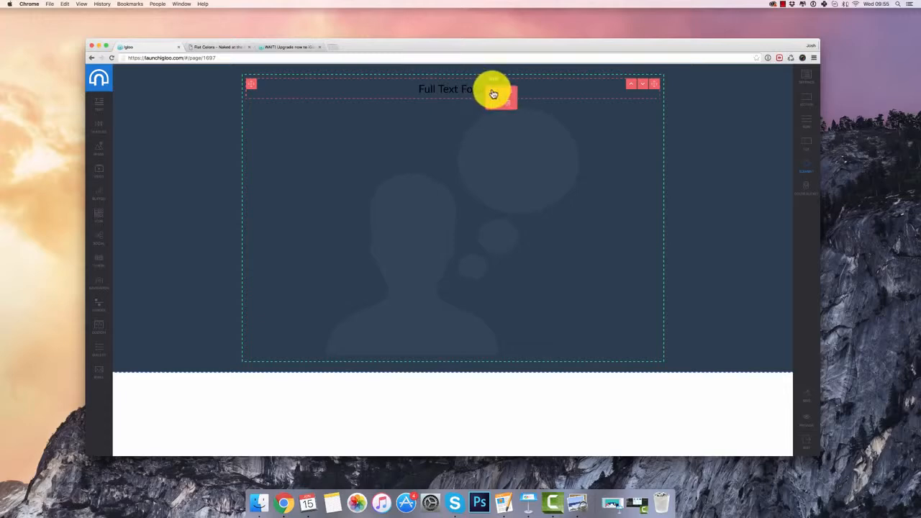
left_click(493, 94)
left_click(757, 160)
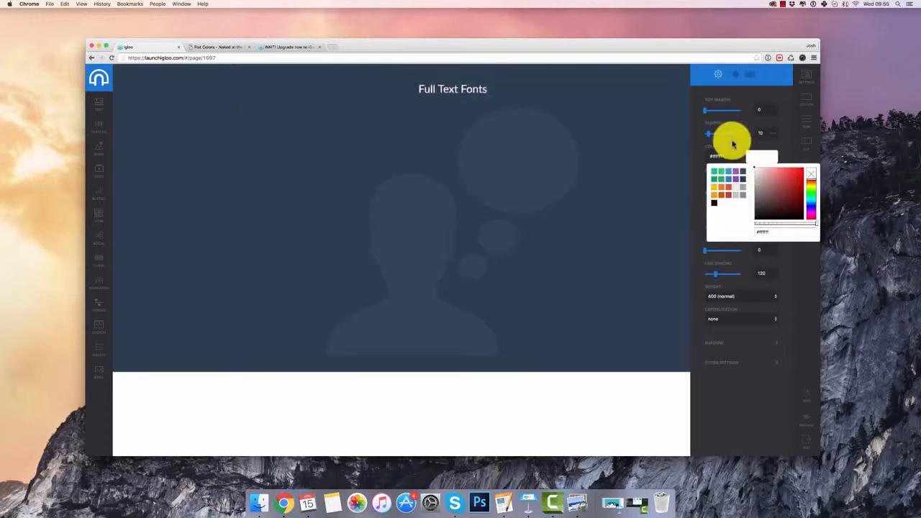
Browse the full font list and set the headline's font to Sintony.
left_click(734, 180)
scroll(734, 223, "down", 3)
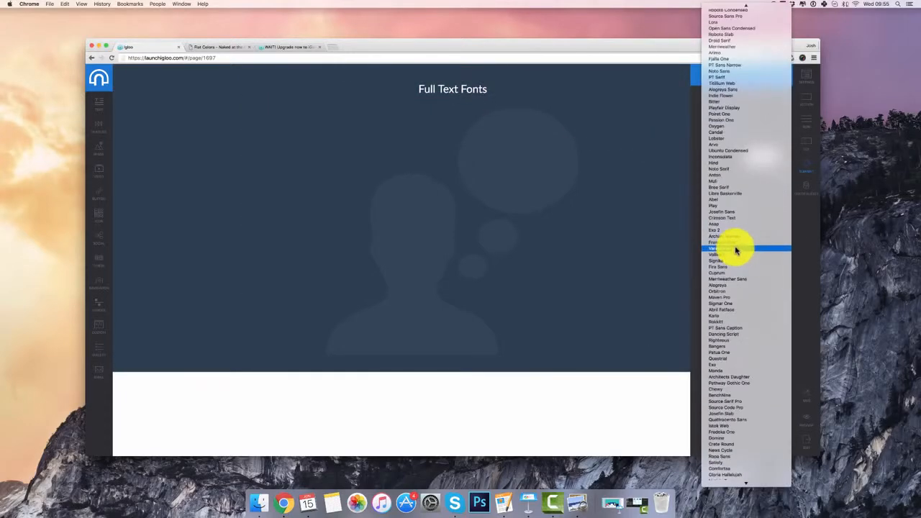
scroll(731, 281, "up", 10)
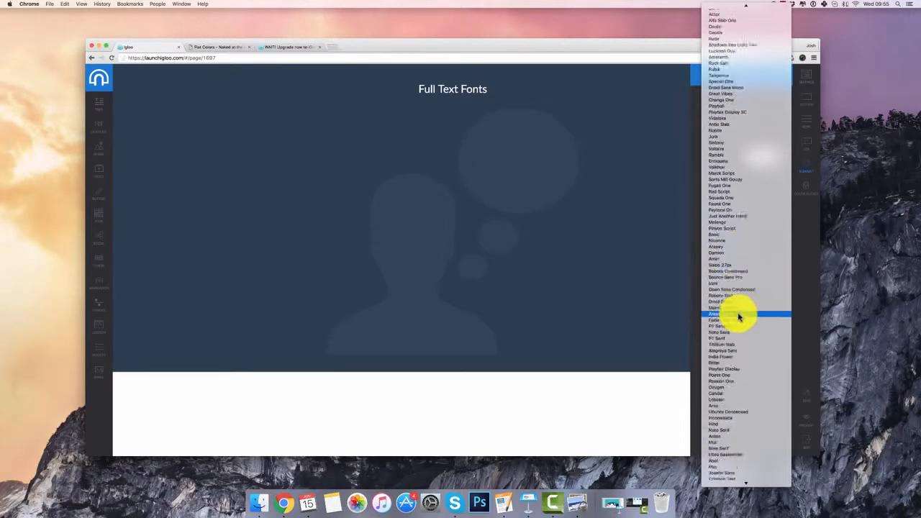
scroll(738, 316, "up", 15)
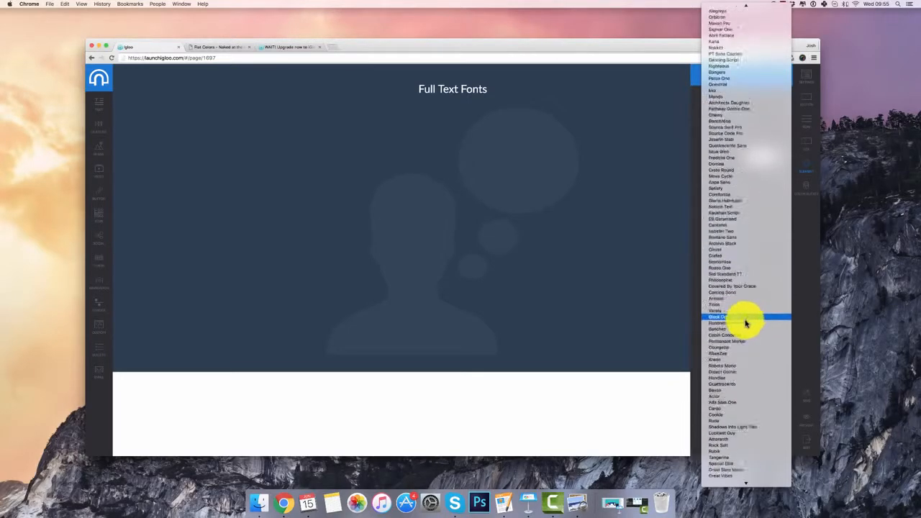
scroll(745, 324, "down", 5)
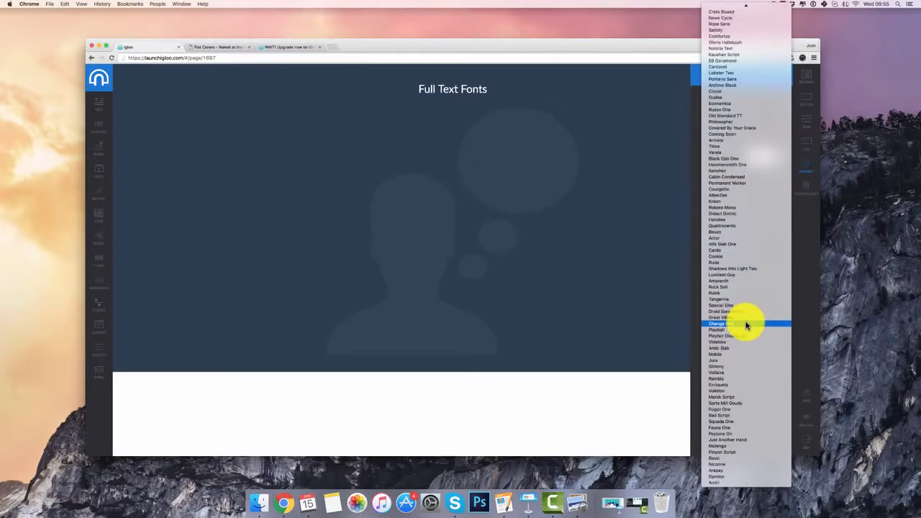
left_click(734, 363)
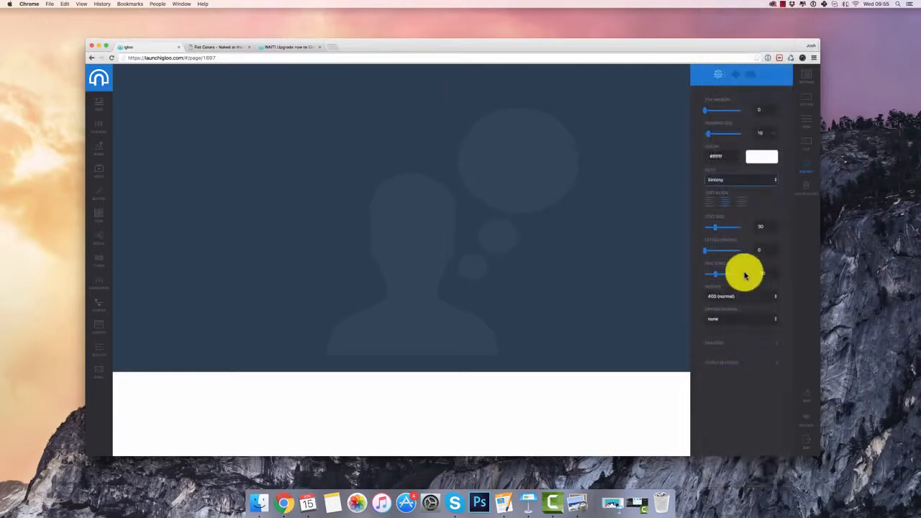
Try the Jura font and a serif font on the "Full Text Fonts" headline.
left_click(745, 178)
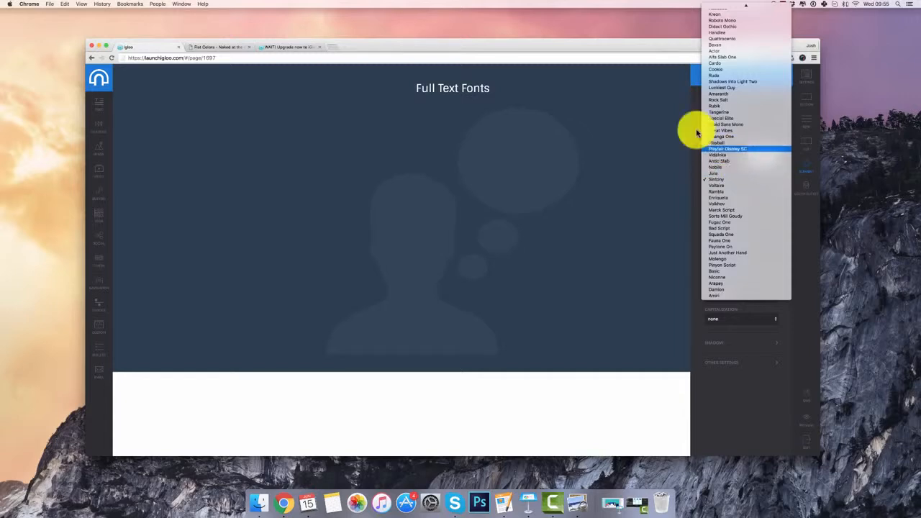
left_click(744, 174)
left_click(745, 181)
left_click(746, 174)
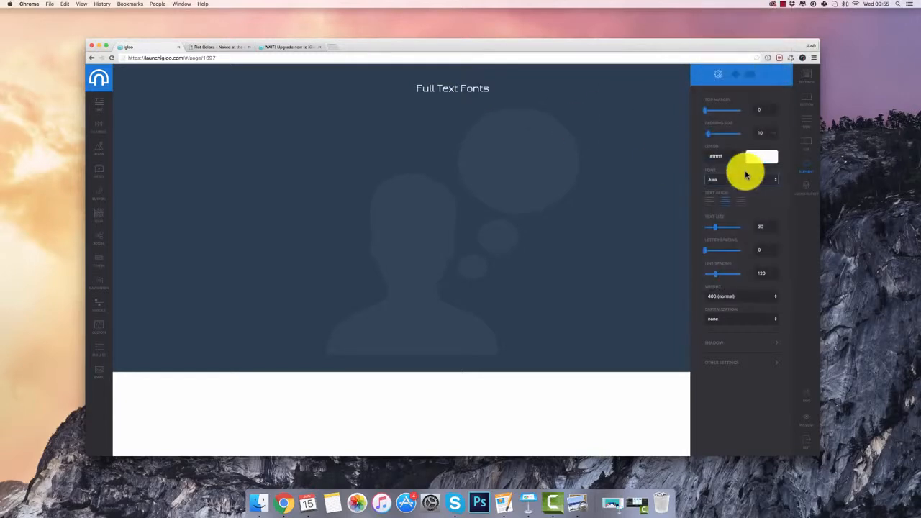
left_click(748, 179)
scroll(746, 173, "up", 10)
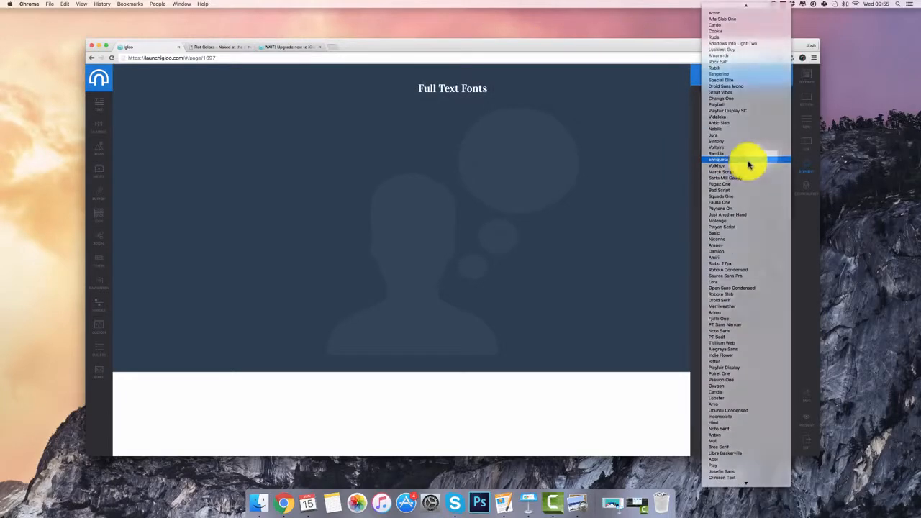
left_click(749, 177)
Set the headline's font to Luckiest Guy.
left_click(746, 183)
scroll(752, 176, "down", 10)
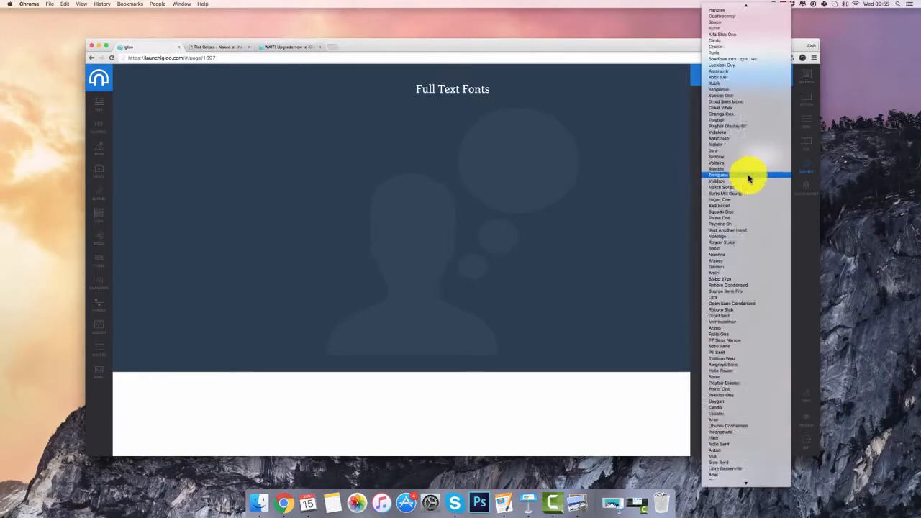
scroll(756, 175, "down", 10)
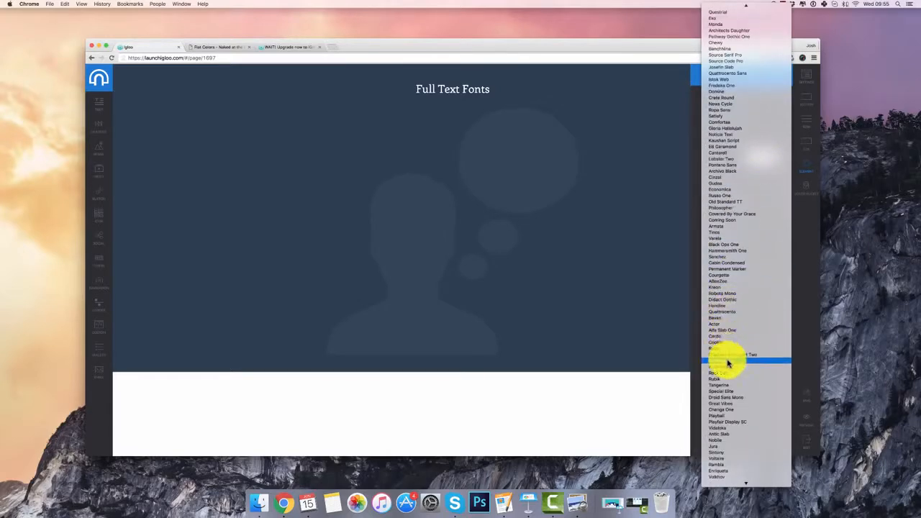
left_click(728, 363)
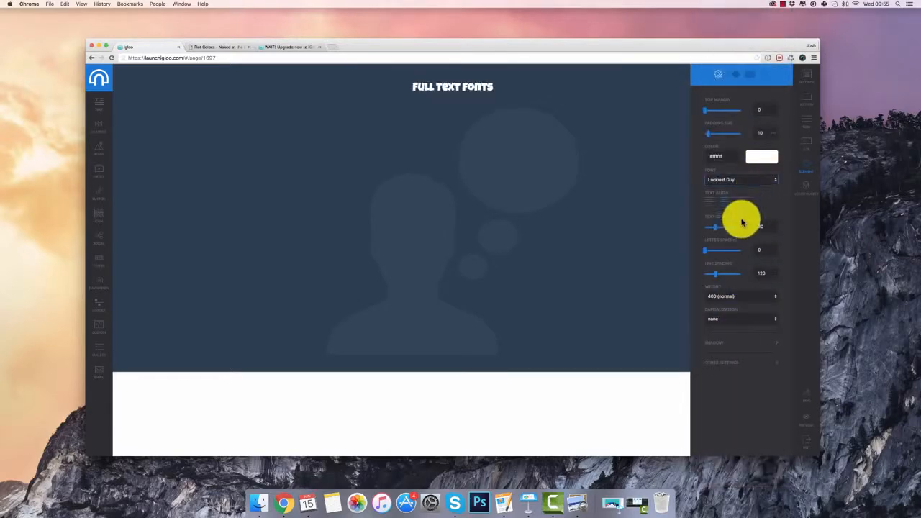
Enlarge the "Full Text Fonts" headline to text size 81 and set its font to Shadows Into Light.
left_click_drag(716, 232, 740, 226)
left_click(754, 180)
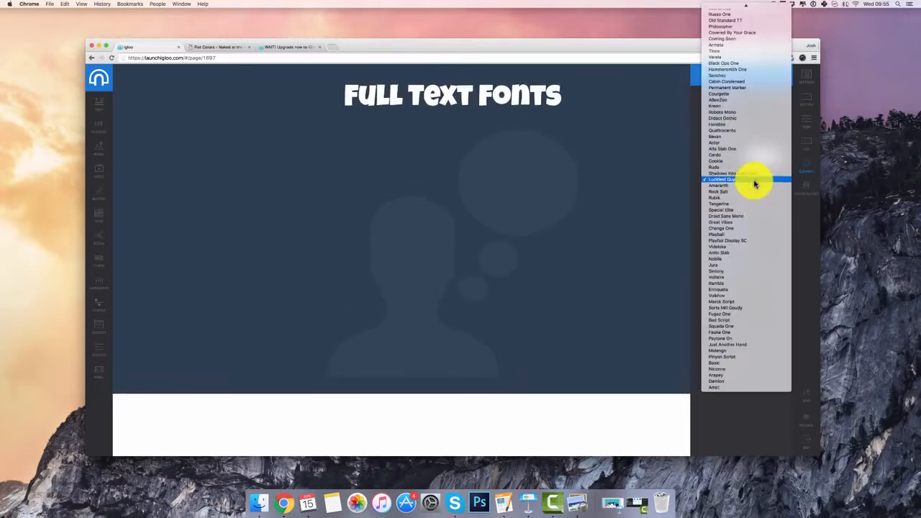
left_click(753, 175)
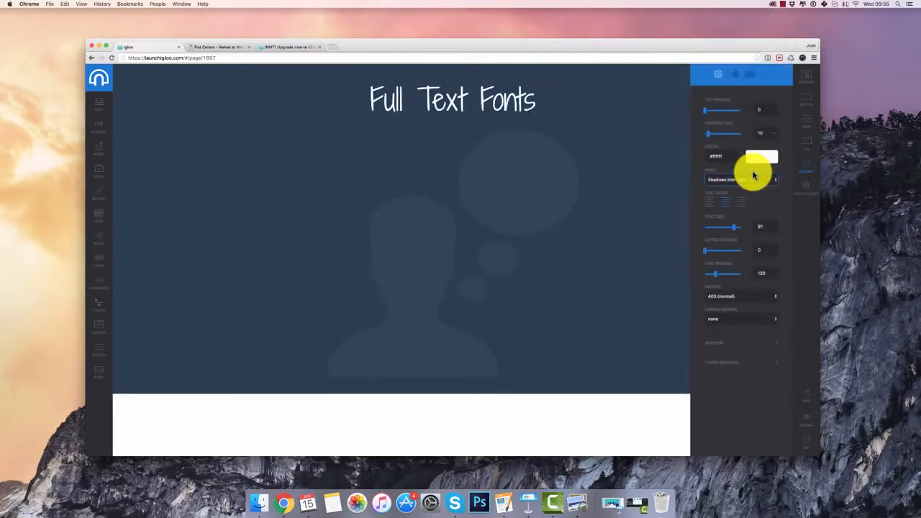
left_click(755, 82)
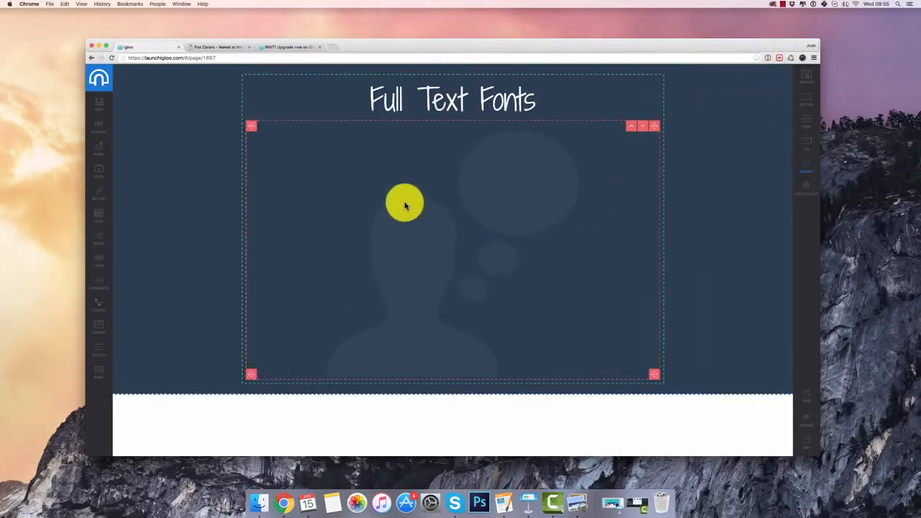
Review the "Save Sections & Pages As Templates" feature on the iGloo upgrade page.
left_click(283, 46)
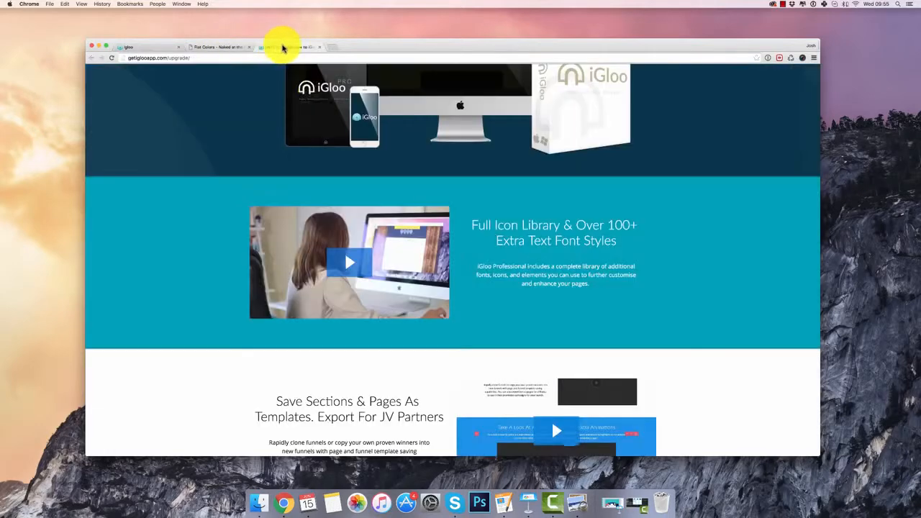
scroll(385, 241, "down", 2)
scroll(388, 241, "down", 5)
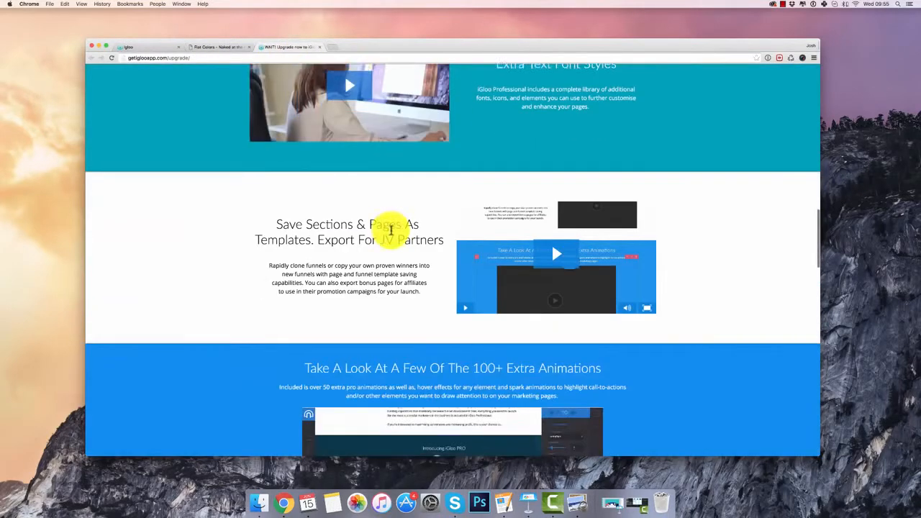
left_click_drag(271, 209, 423, 213)
left_click(423, 213)
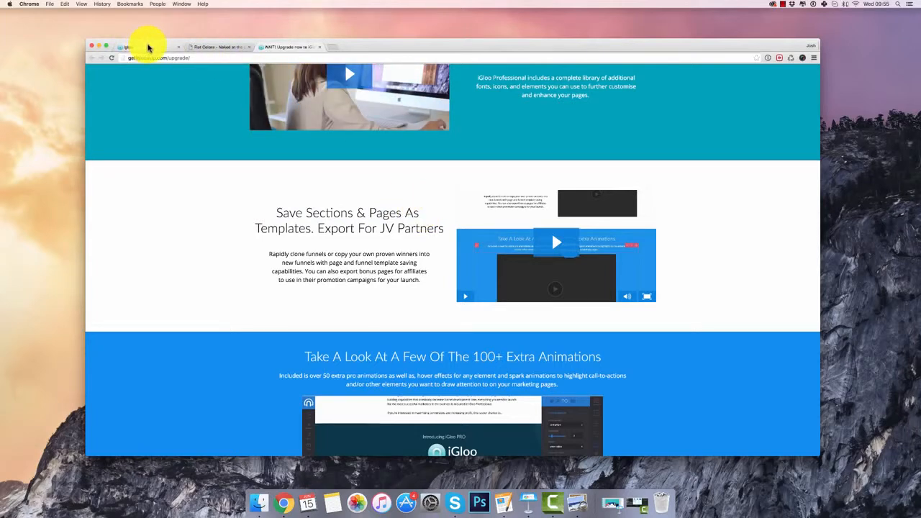
Return to the page editor and save the dark blue section as a template named "Top Section".
left_click(149, 48)
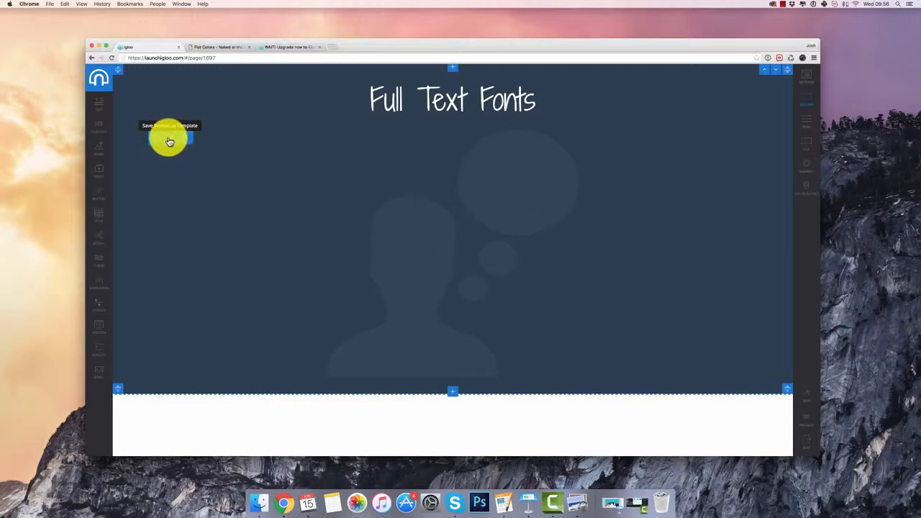
left_click(169, 140)
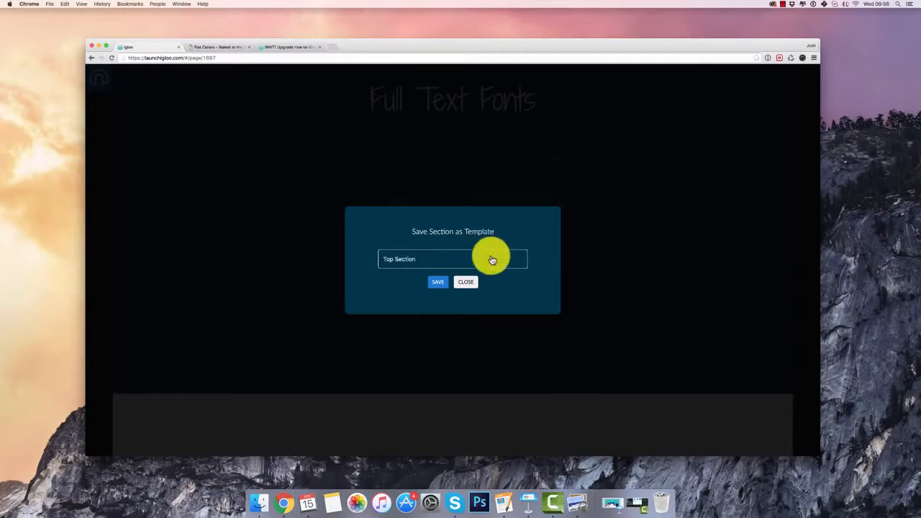
left_click(437, 281)
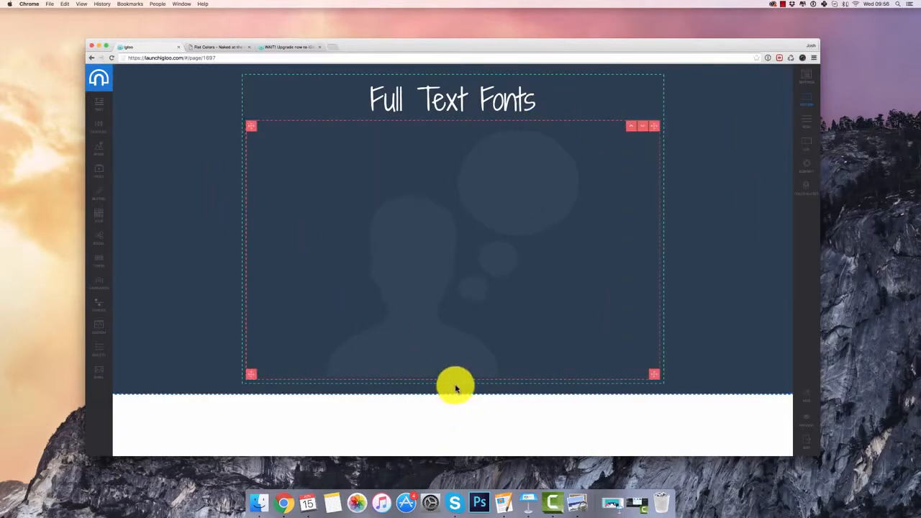
Insert a section above the dark blue one and fill it with the saved "Top Section" template.
left_click(449, 68)
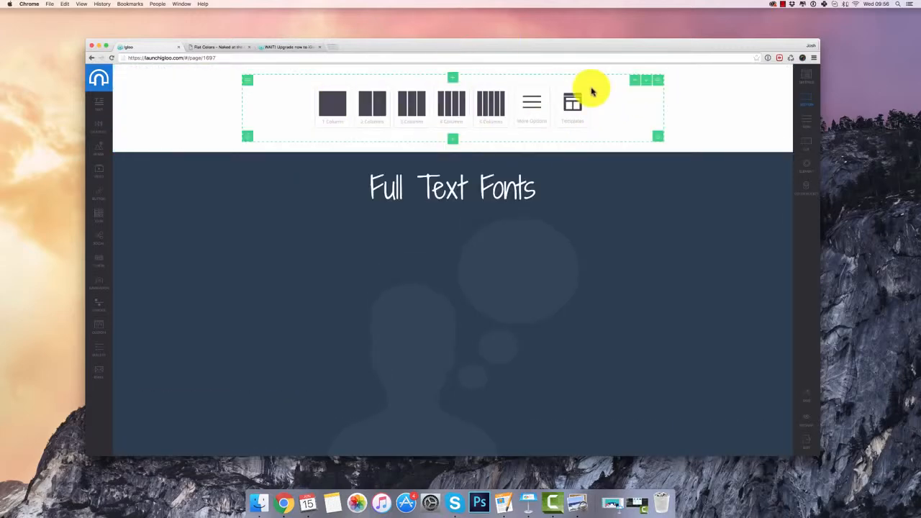
left_click(580, 109)
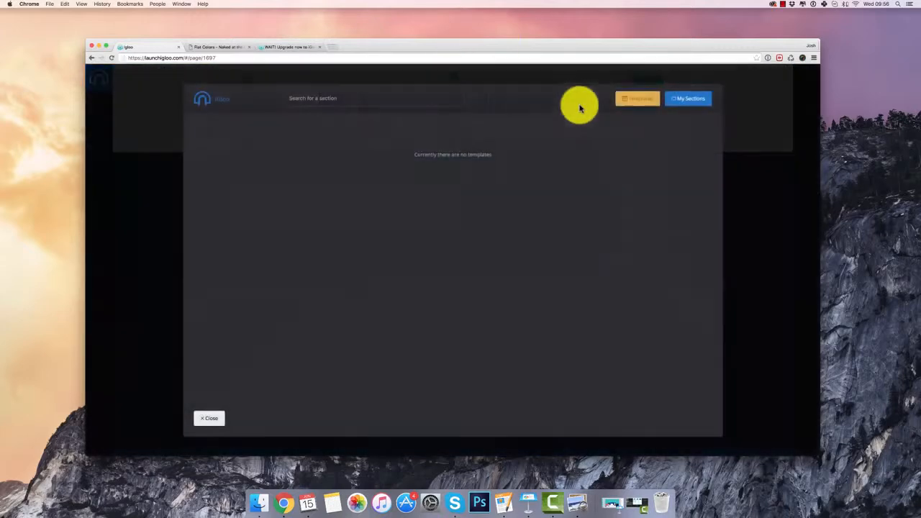
left_click(231, 134)
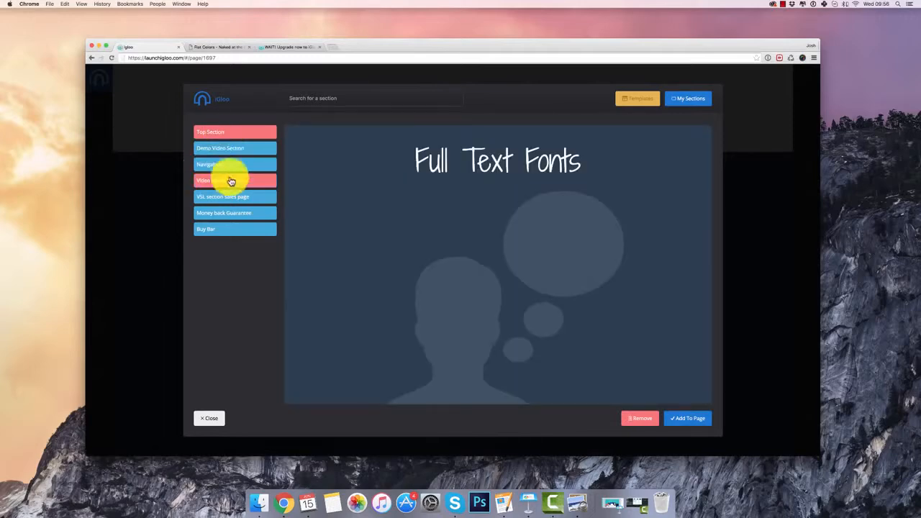
left_click(687, 419)
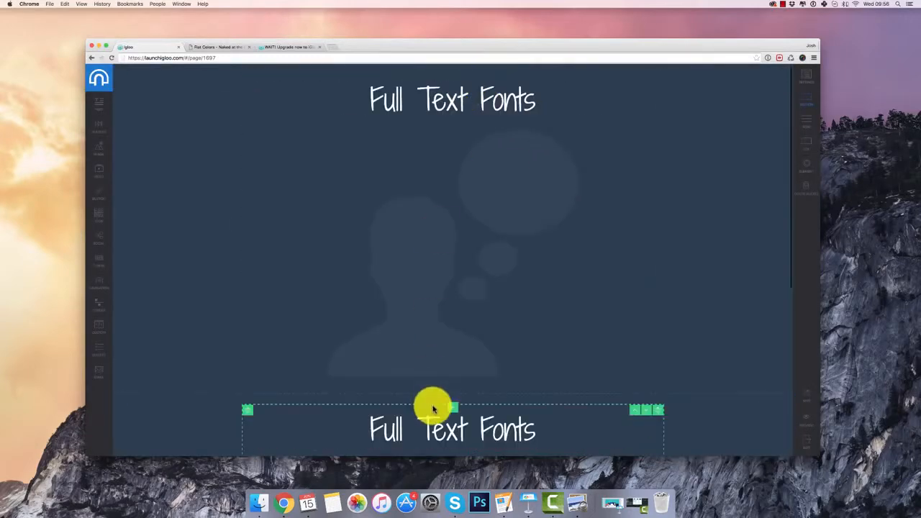
Insert an empty section between the two "Full Text Fonts" sections and open its saved templates.
left_click(449, 399)
scroll(539, 391, "down", 5)
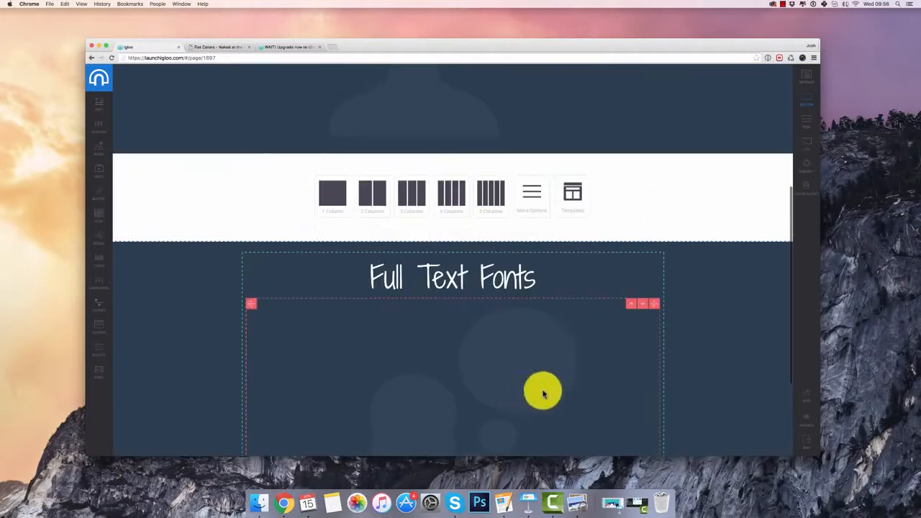
left_click(574, 212)
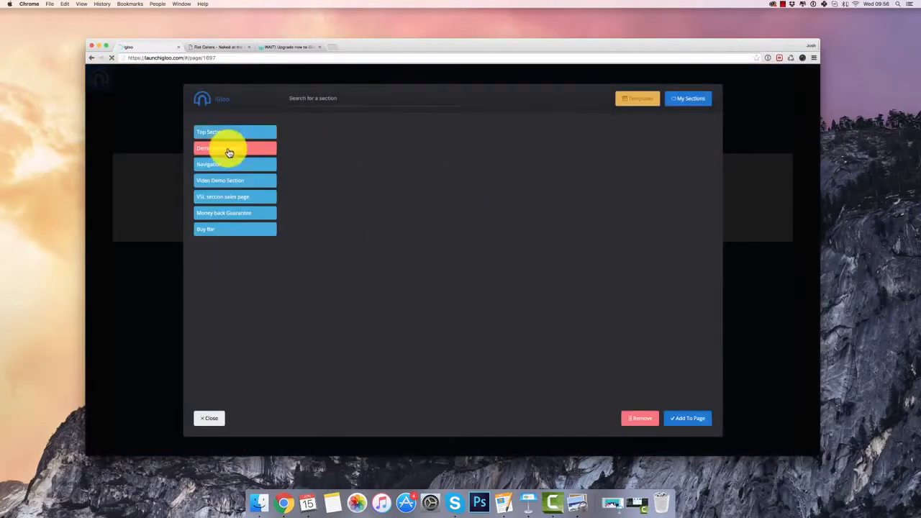
Preview the other saved section templates and add "VSL section sales page" to the page.
left_click(229, 153)
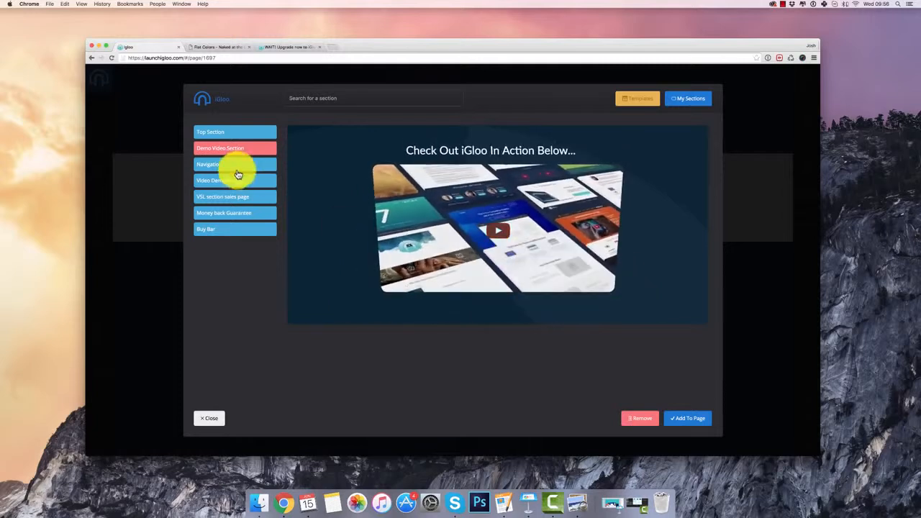
left_click(234, 166)
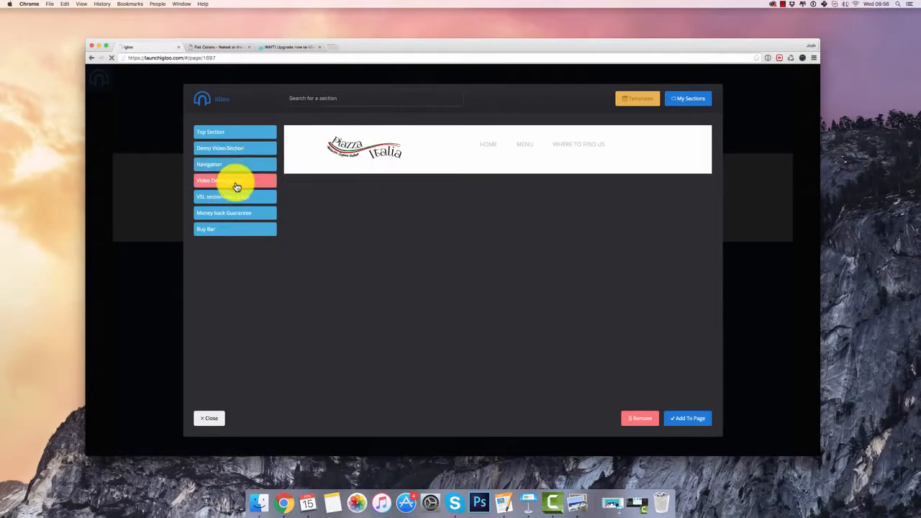
left_click(236, 186)
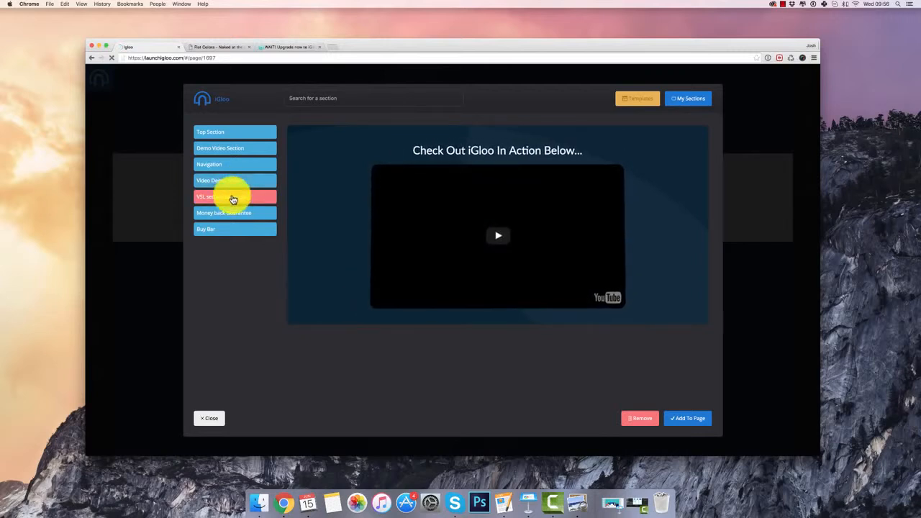
left_click(232, 197)
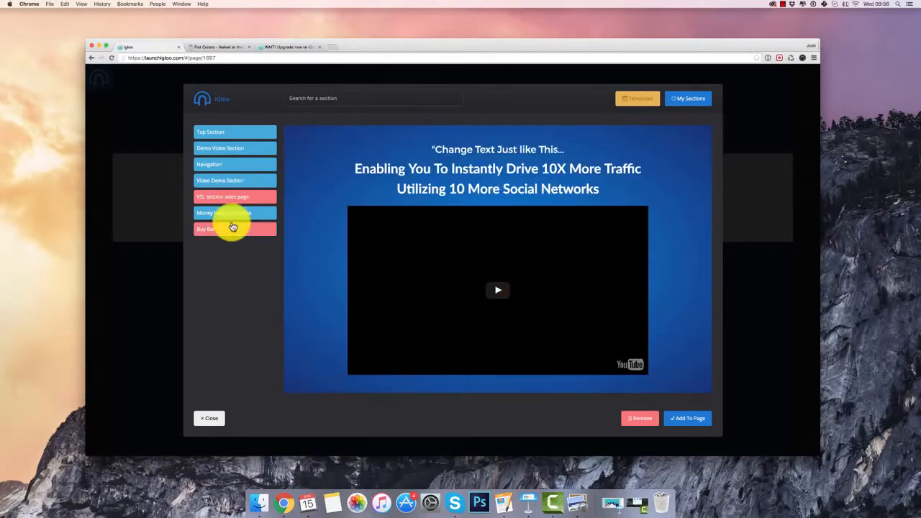
left_click(229, 214)
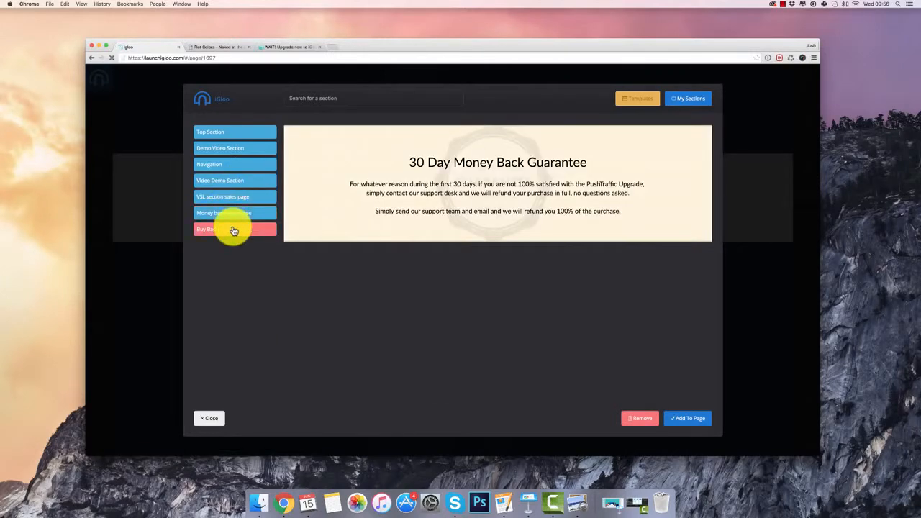
left_click(233, 230)
left_click(231, 200)
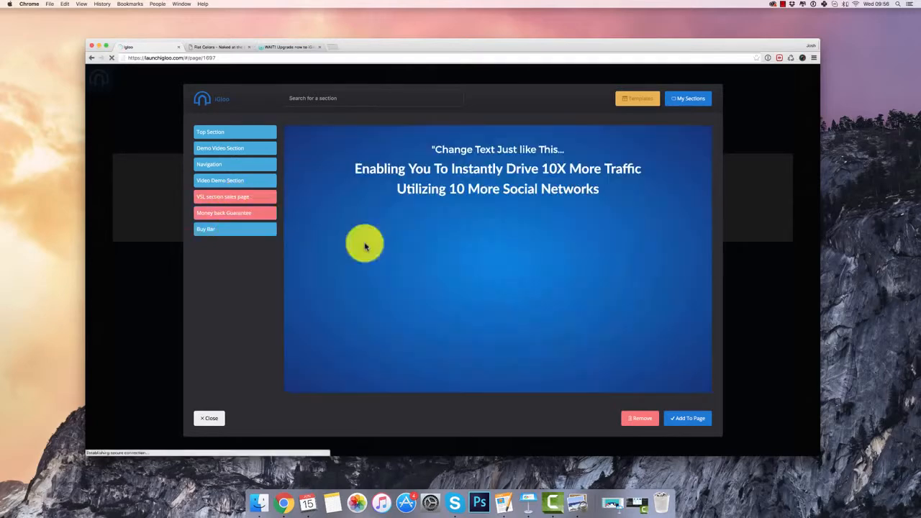
left_click(693, 419)
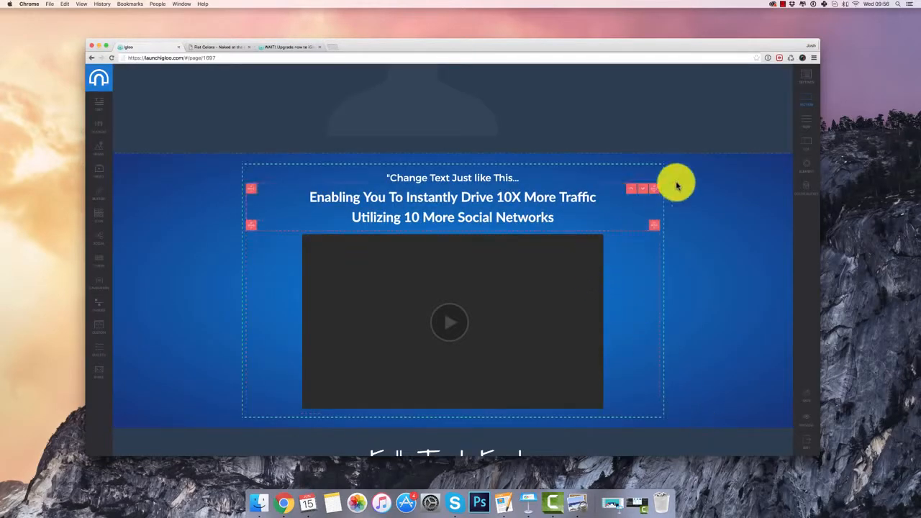
Delete the "Full Text Fonts" section above the video section and the row inside the one below it.
scroll(767, 160, "down", 5)
scroll(561, 181, "up", 3)
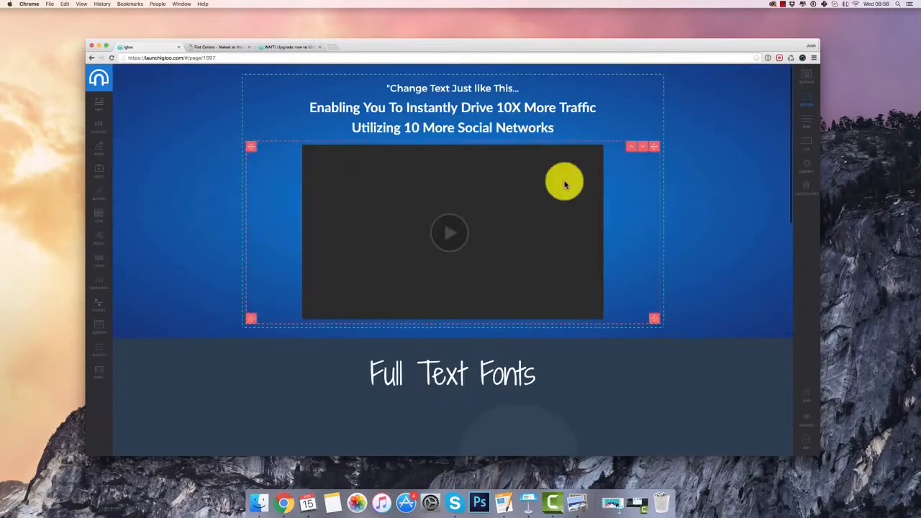
scroll(598, 285, "down", 4)
scroll(612, 275, "up", 1)
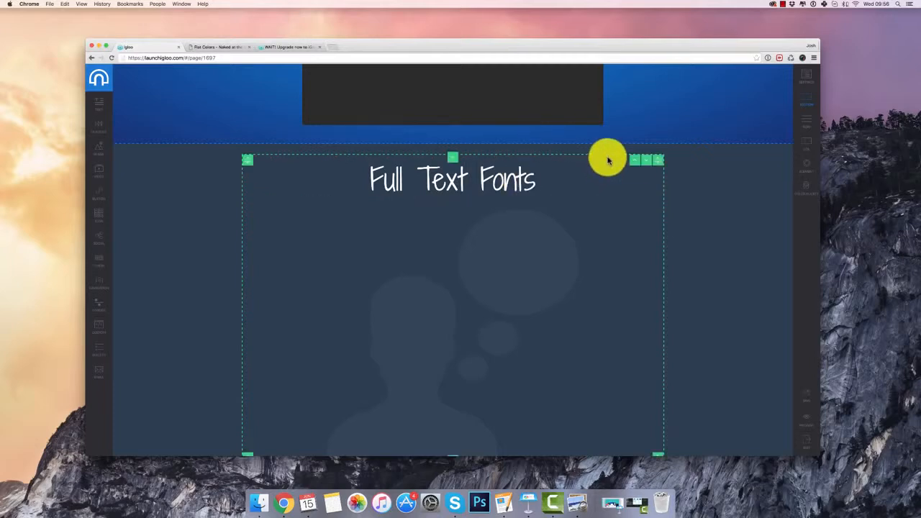
left_click(639, 177)
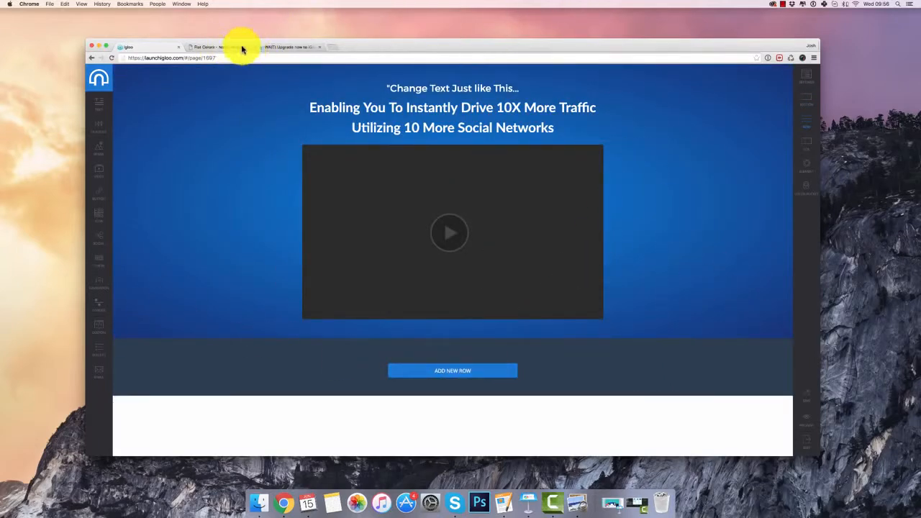
Review the "100+ Extra Animations" feature on the iGloo upgrade page.
left_click(281, 47)
scroll(405, 211, "down", 3)
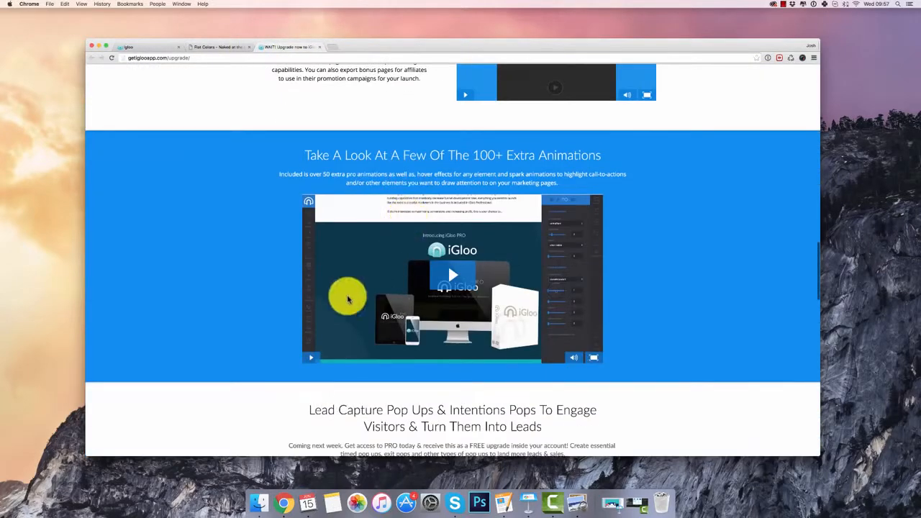
scroll(524, 211, "down", 1)
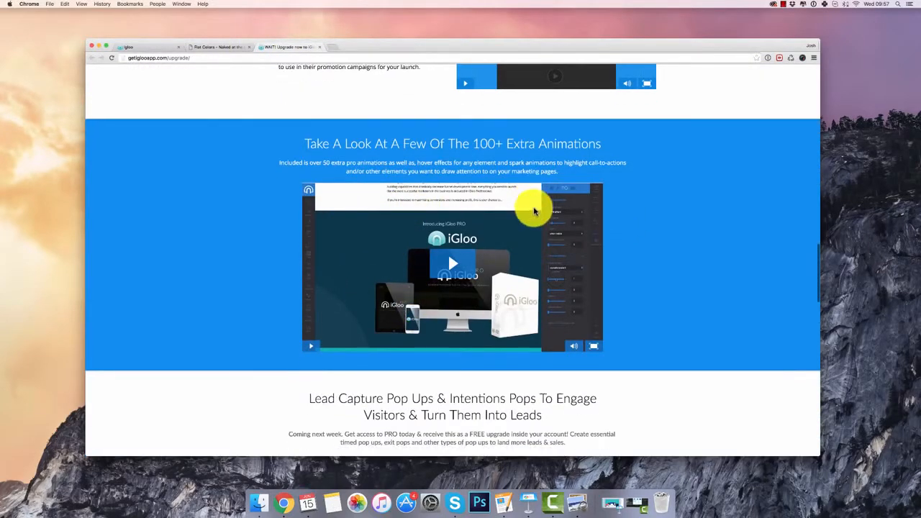
scroll(535, 208, "up", 1)
Return to the page editor and set the video's enter animation effect to fallOutRight.
left_click(148, 46)
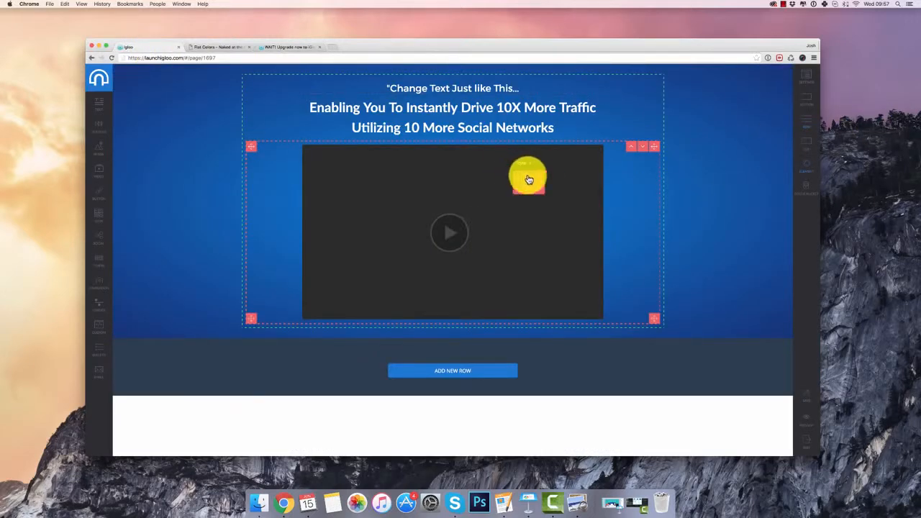
left_click(538, 180)
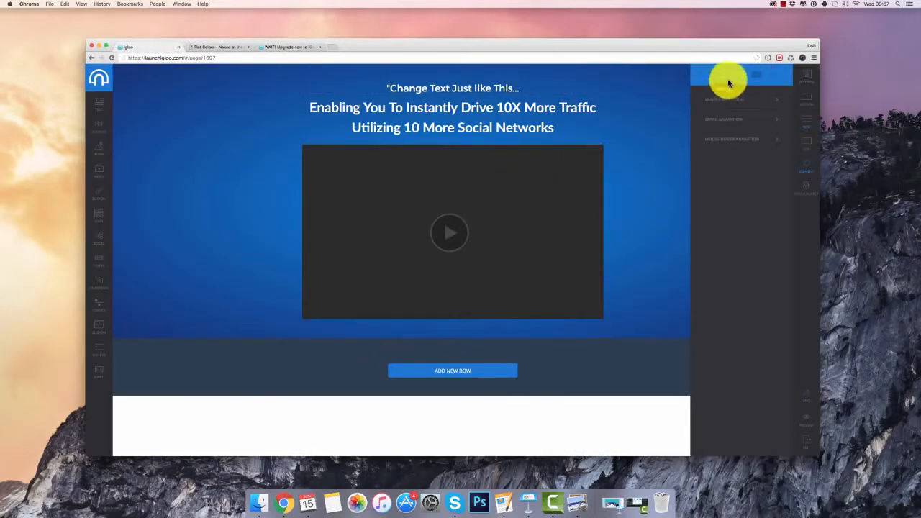
left_click(725, 102)
left_click(734, 127)
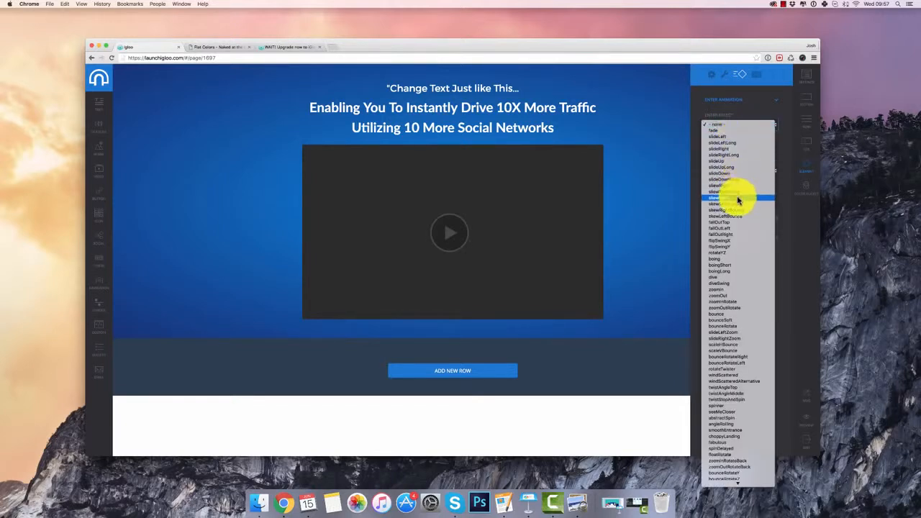
scroll(743, 158, "down", 2)
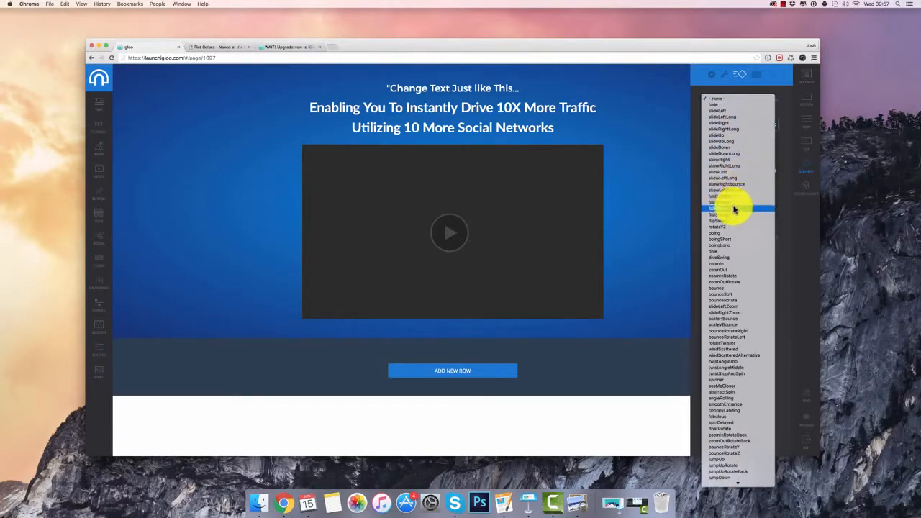
left_click(734, 209)
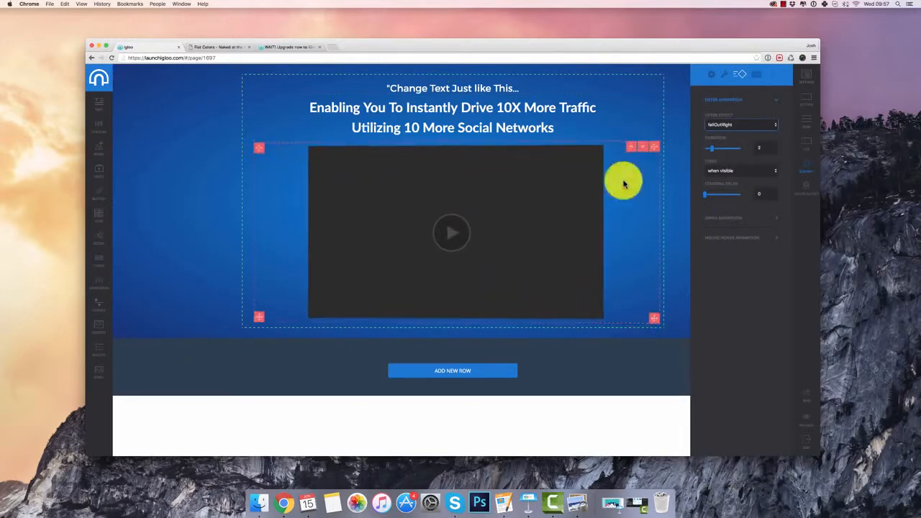
Try the bounceSoft and scaleHBounce enter effects on the video.
left_click(759, 128)
scroll(752, 211, "up", 3)
left_click(753, 212)
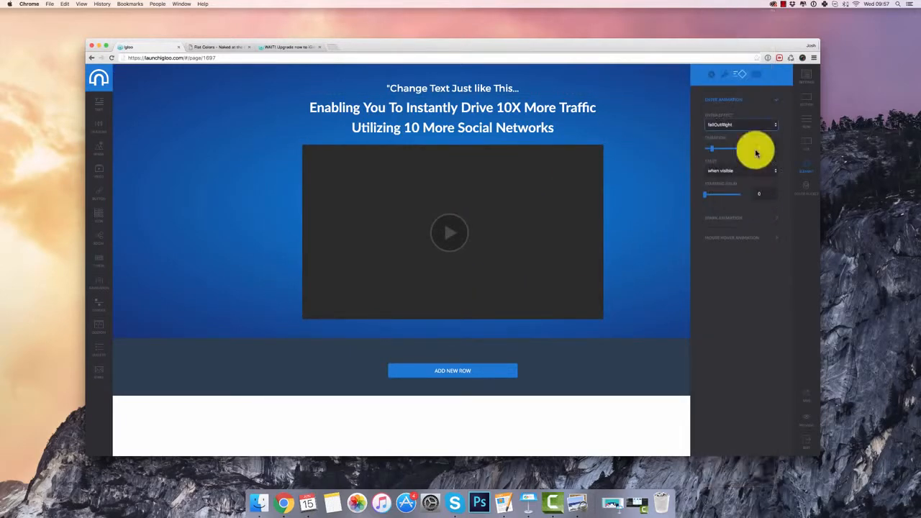
left_click(752, 128)
left_click(744, 150)
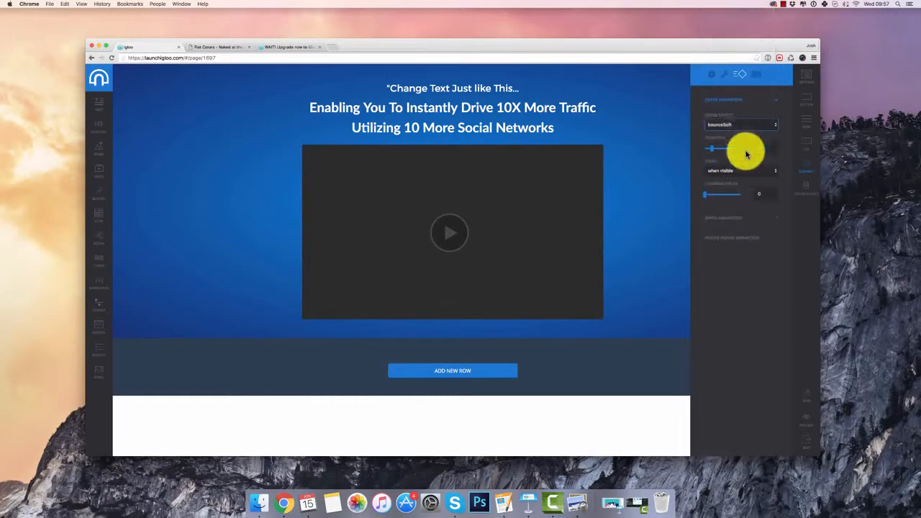
left_click(745, 127)
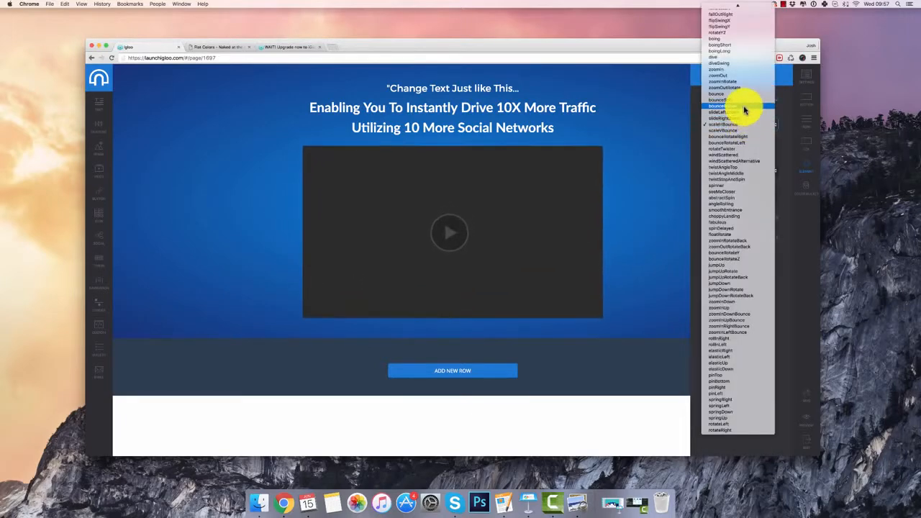
left_click(744, 196)
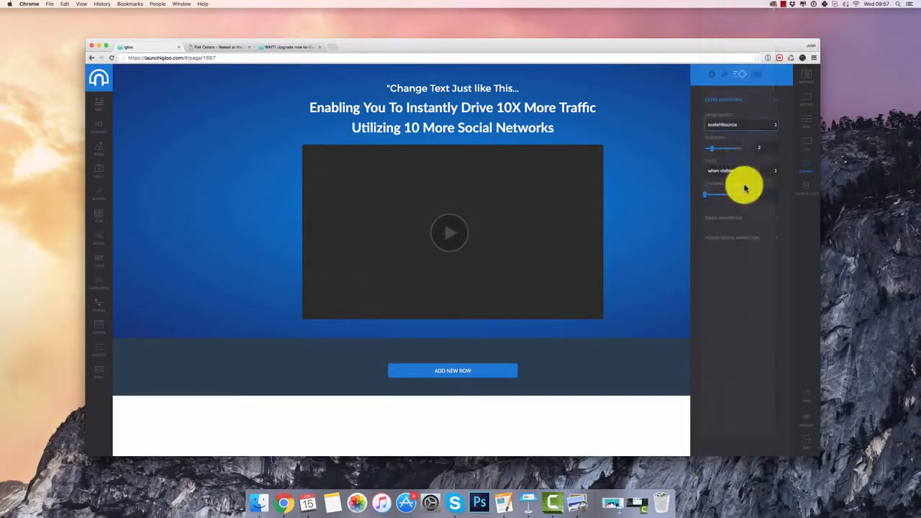
Try the jumpDownRotate and zoomInLeftBounce enter effects on the video.
left_click(738, 126)
left_click(734, 226)
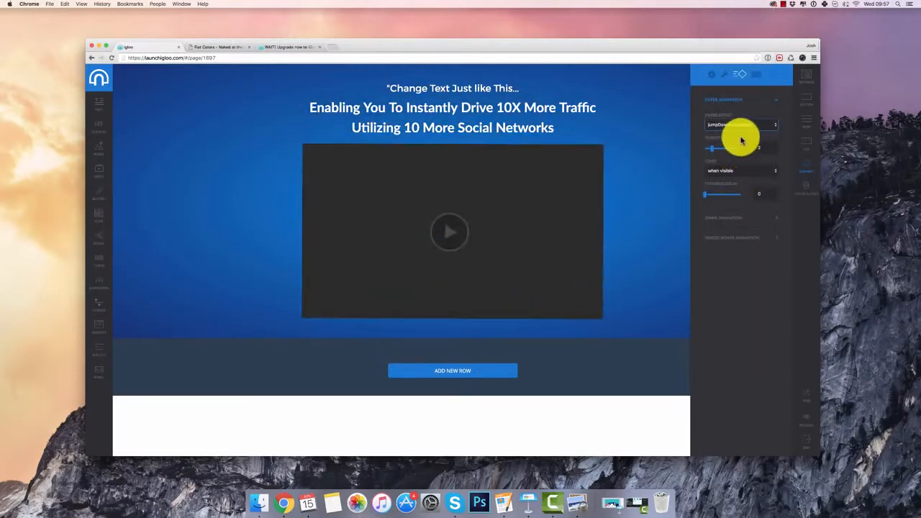
left_click(741, 124)
left_click(740, 118)
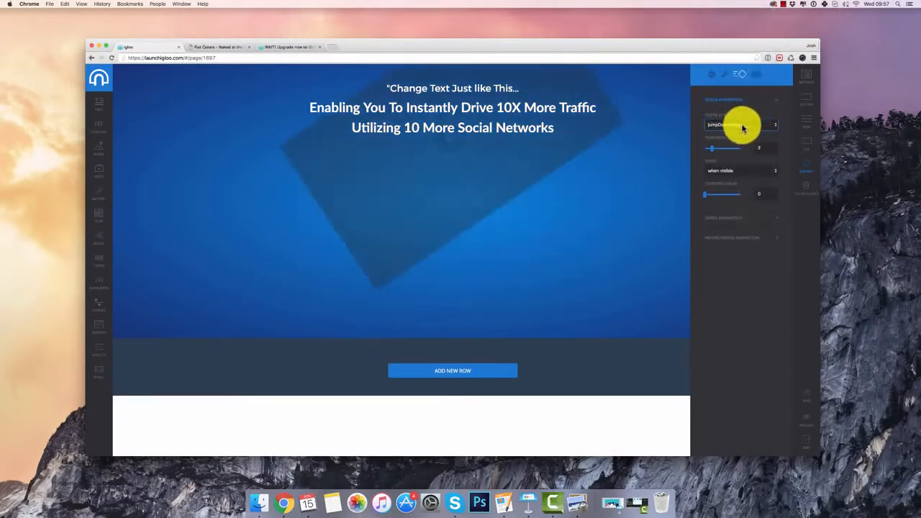
left_click(746, 127)
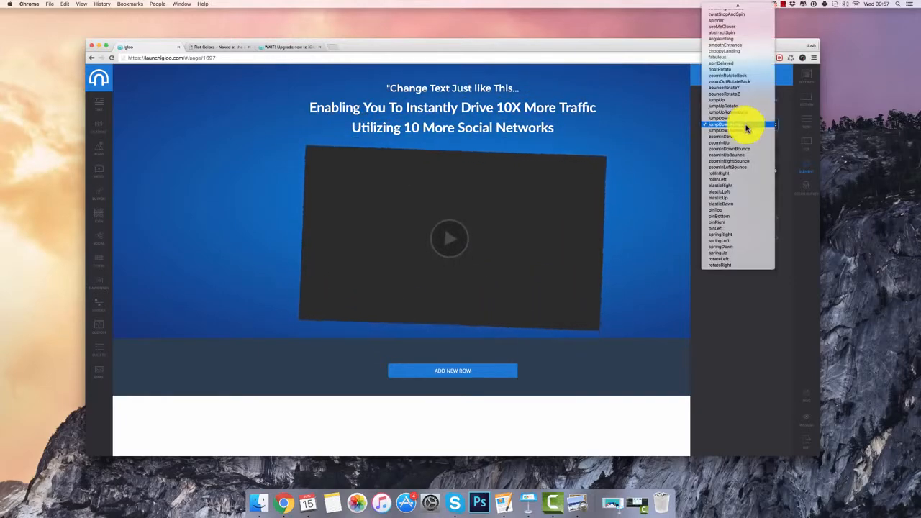
left_click(744, 166)
Try the pinLeft enter effect on the video and set it to rotateRight.
left_click(747, 127)
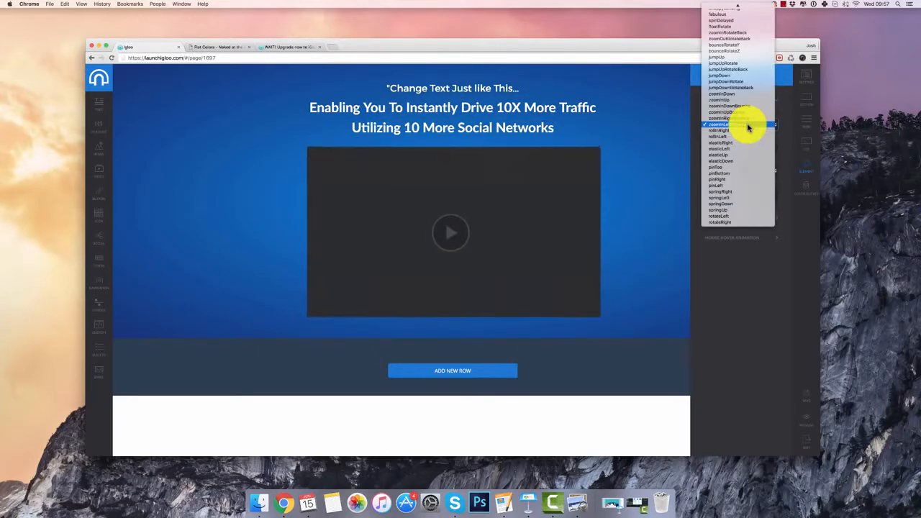
left_click(748, 186)
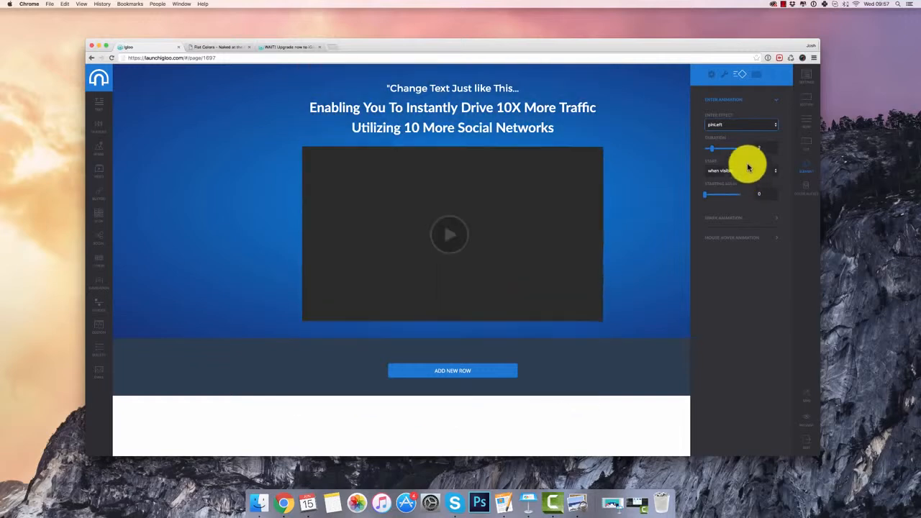
left_click(744, 125)
left_click(744, 162)
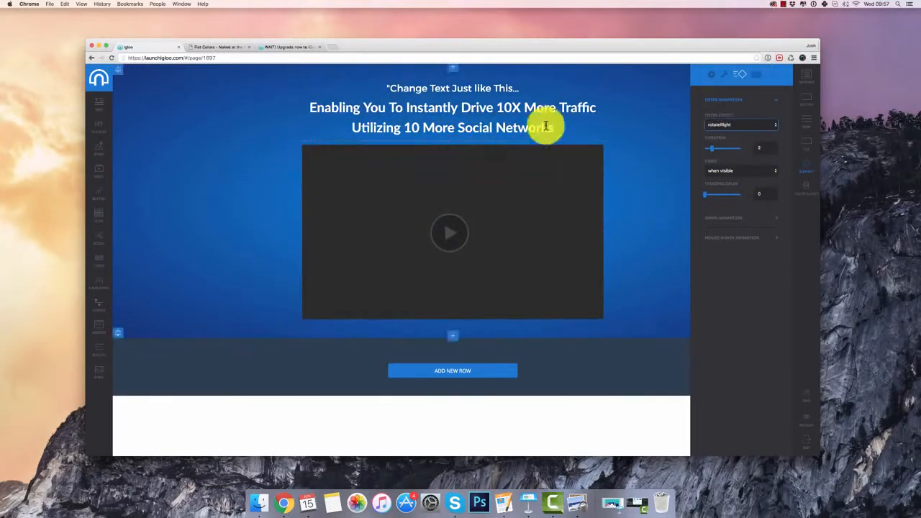
Examine the video's second group of animation effects, such as shake, pulse and swing, keeping none selected.
left_click(711, 99)
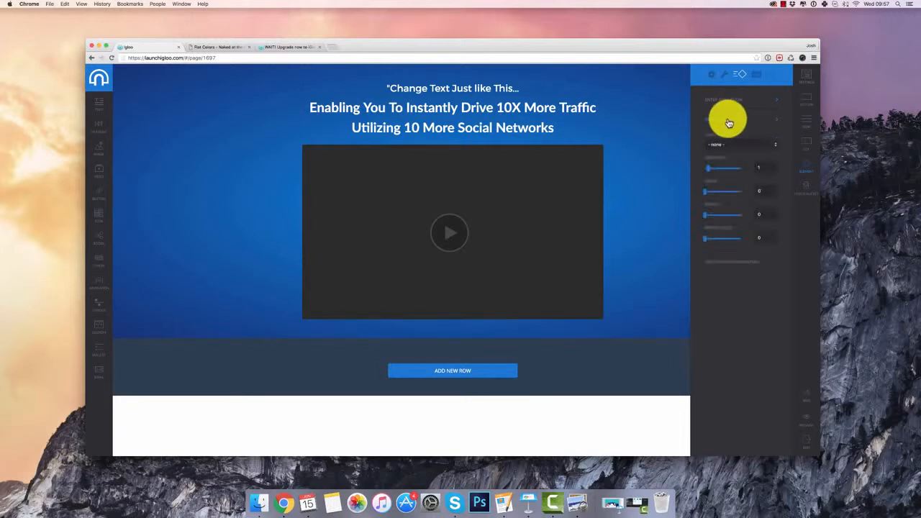
left_click(735, 144)
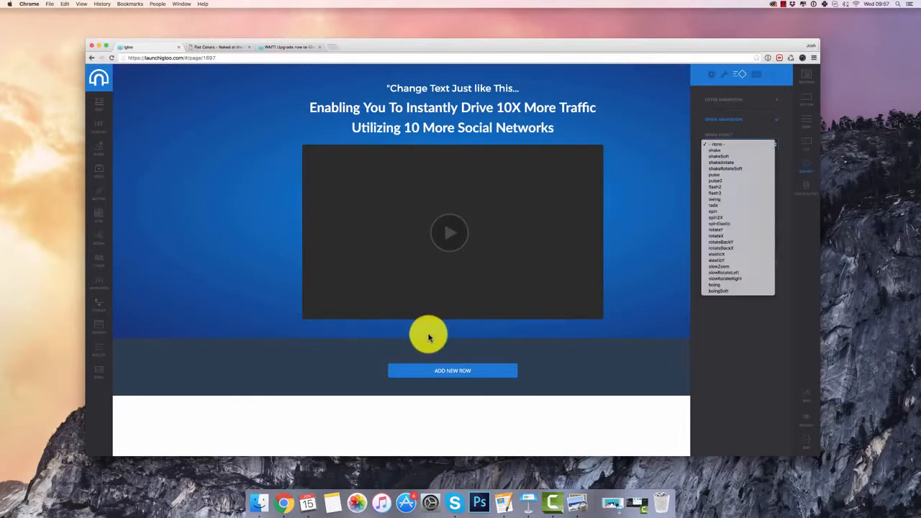
left_click(428, 337)
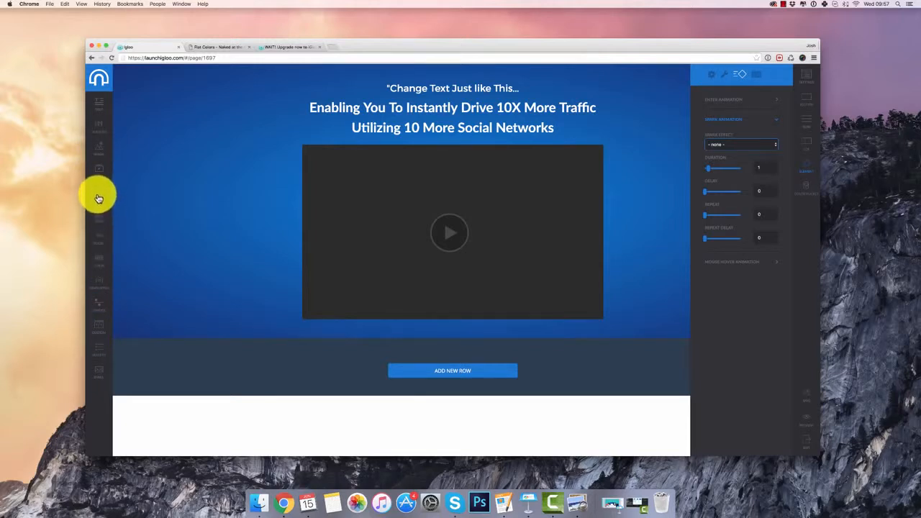
Add a button in a new one-column row below the video section and apply the orange "Click Here to Get Started | 37$" style.
left_click_drag(99, 198, 507, 154)
left_click(469, 401)
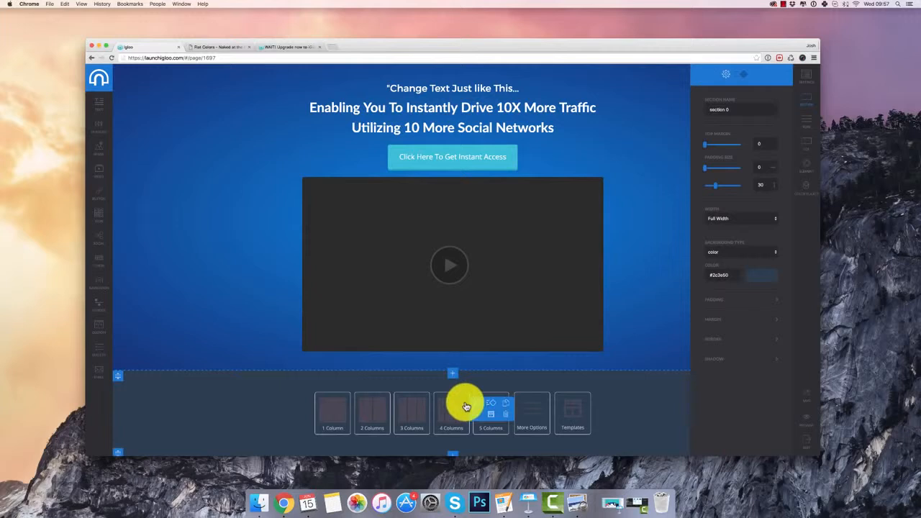
left_click(322, 414)
left_click_drag(652, 142, 553, 367)
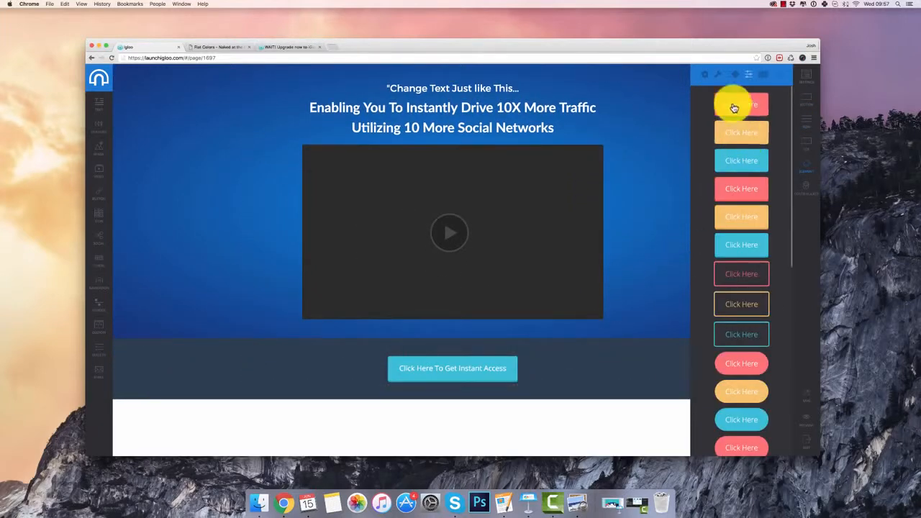
scroll(754, 295, "down", 3)
left_click(748, 434)
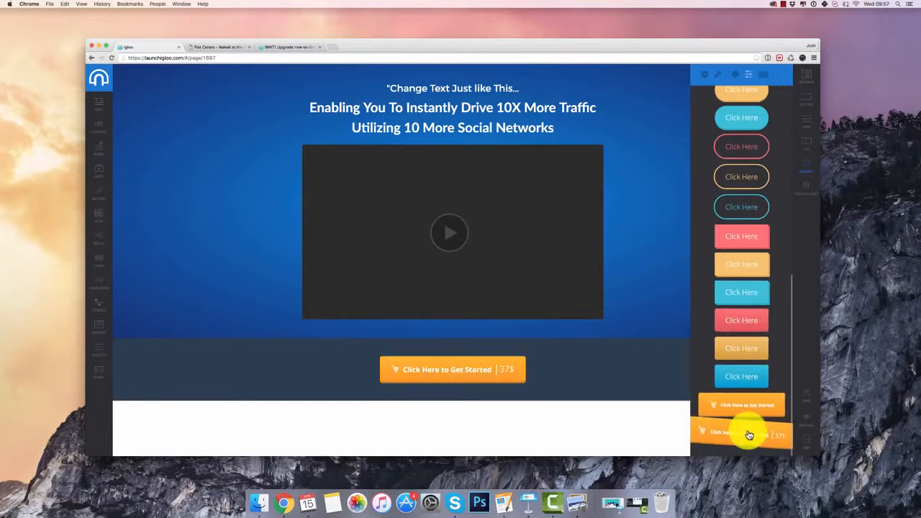
Set the orange button's horizontal padding to 100 and enlarge its text size.
left_click(705, 75)
left_click(714, 118)
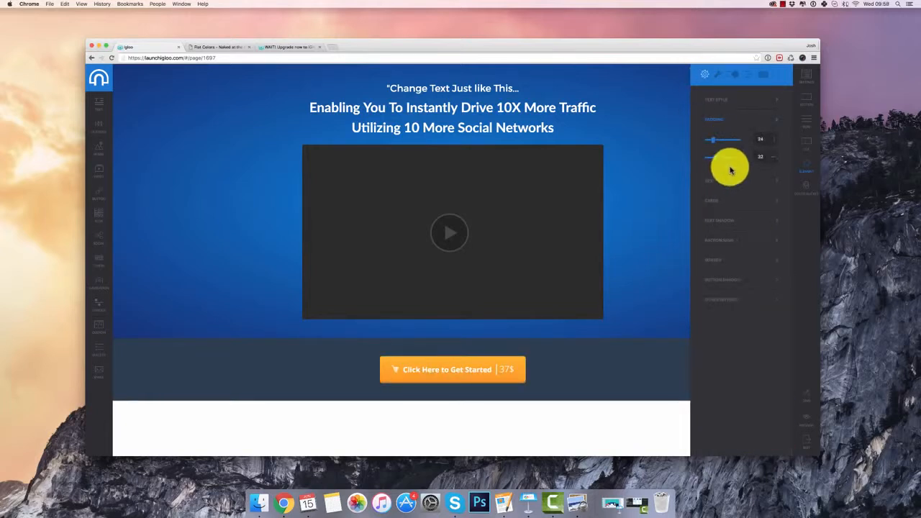
left_click_drag(718, 160, 765, 156)
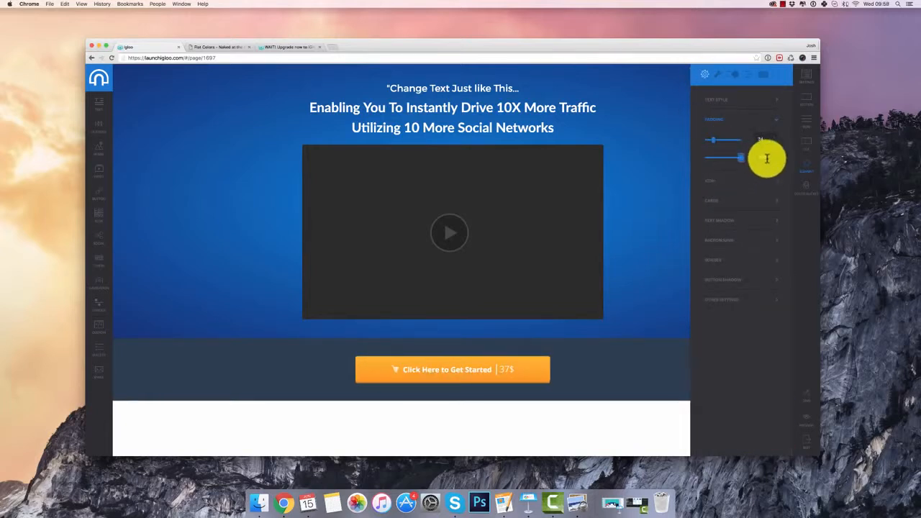
left_click(715, 101)
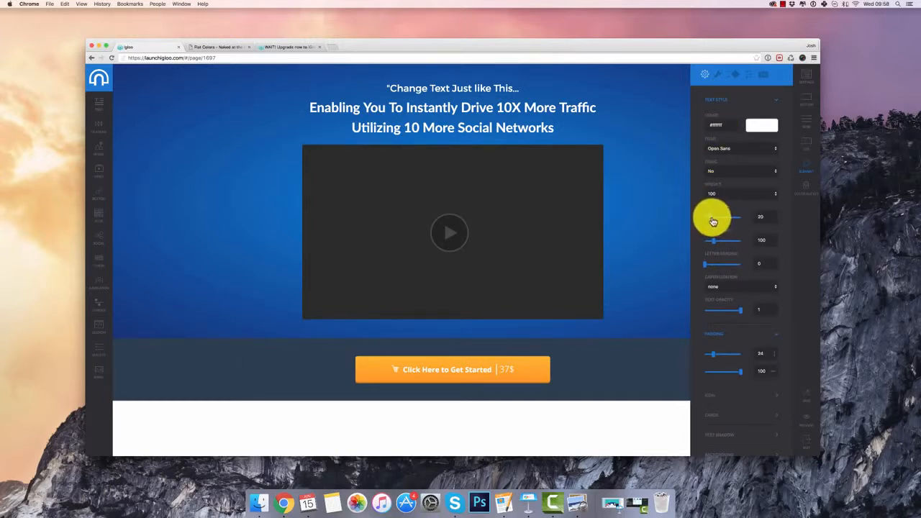
left_click_drag(712, 221, 718, 222)
Set the button's shake-type animation effect to shakeRotateSoft, trying slowRotateLeft as well, and open the page preview.
left_click(733, 75)
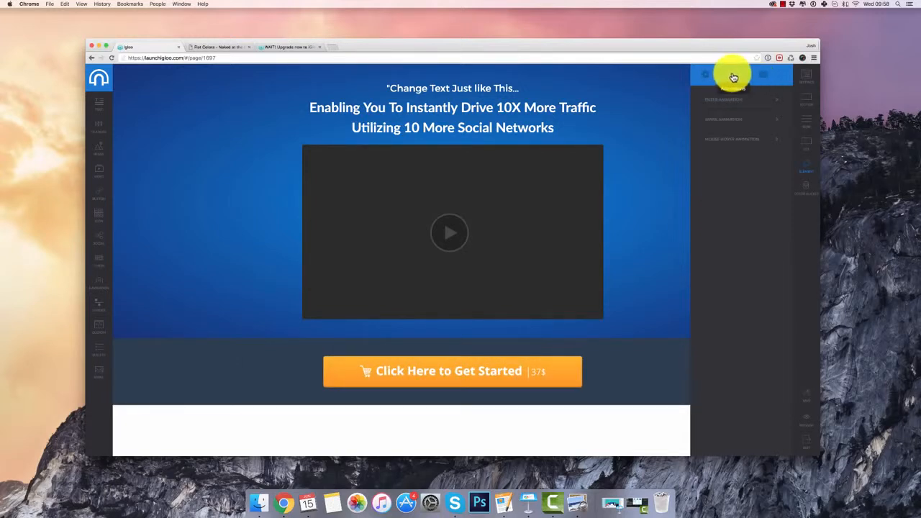
left_click(726, 120)
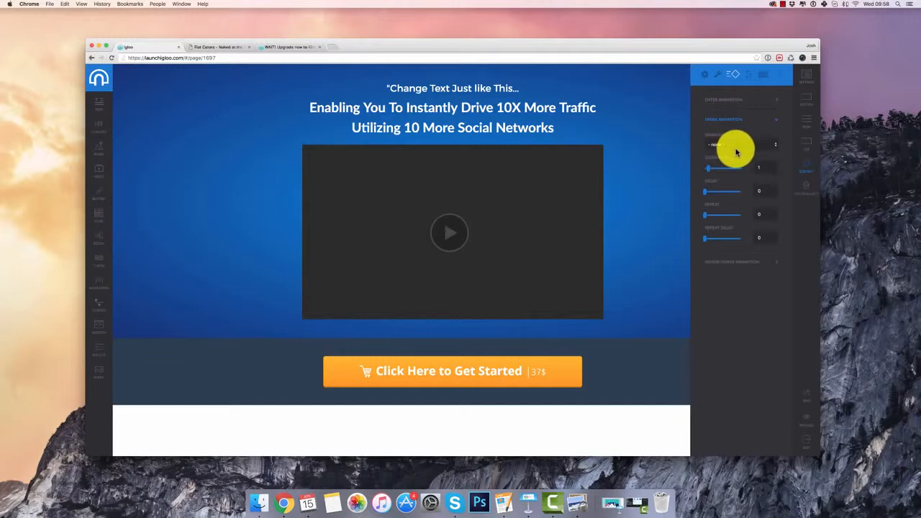
left_click(735, 146)
left_click(749, 170)
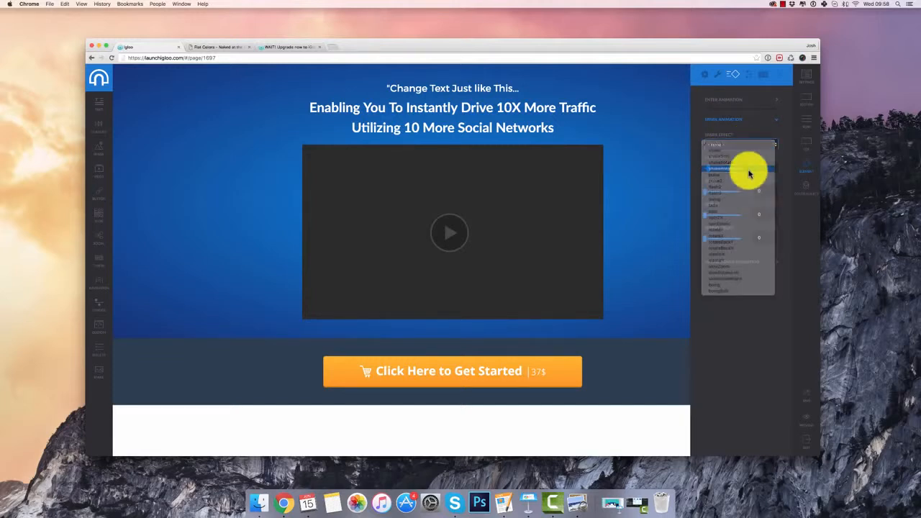
left_click(732, 144)
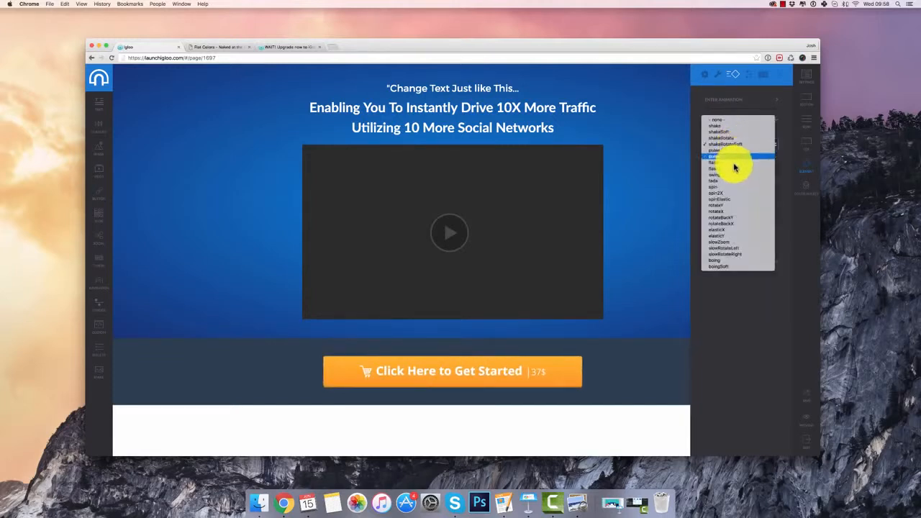
left_click(729, 248)
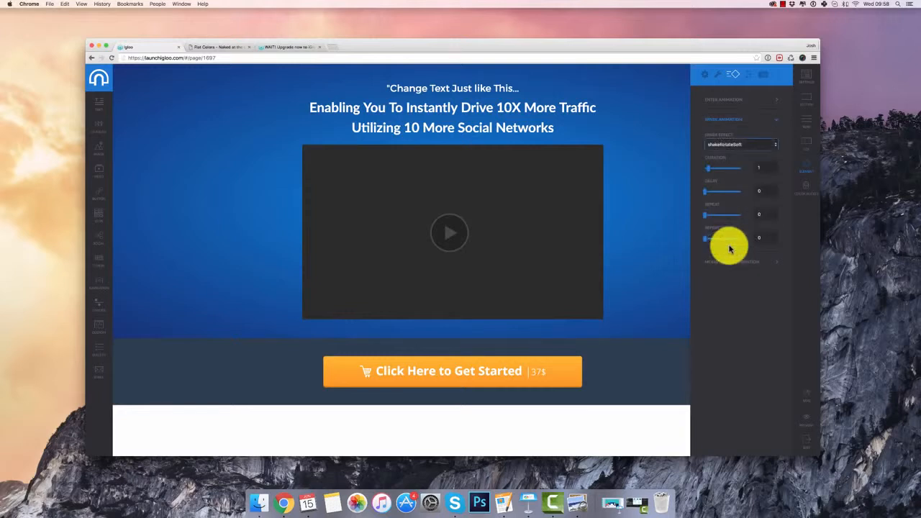
left_click(735, 145)
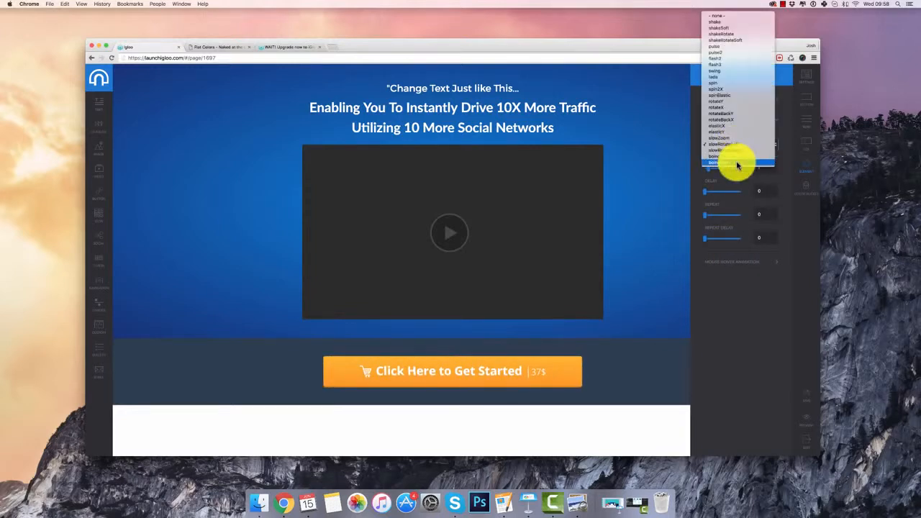
left_click(731, 45)
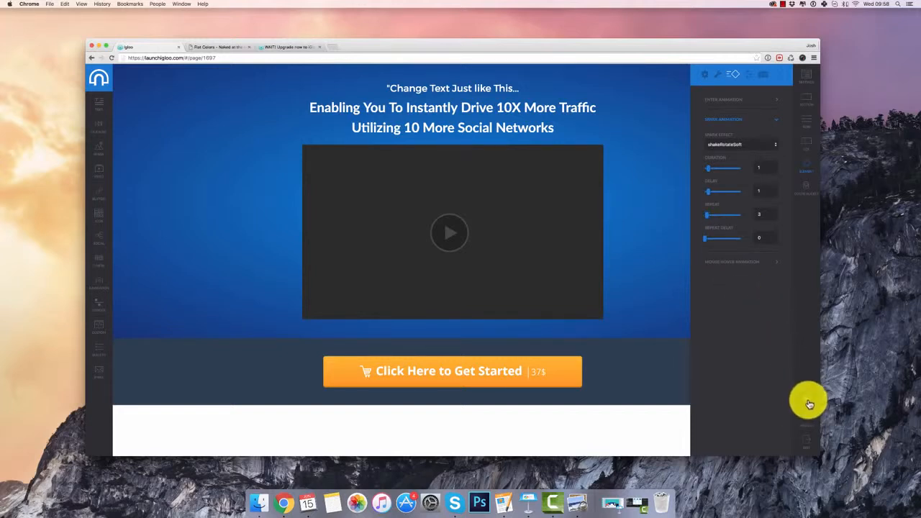
left_click(806, 424)
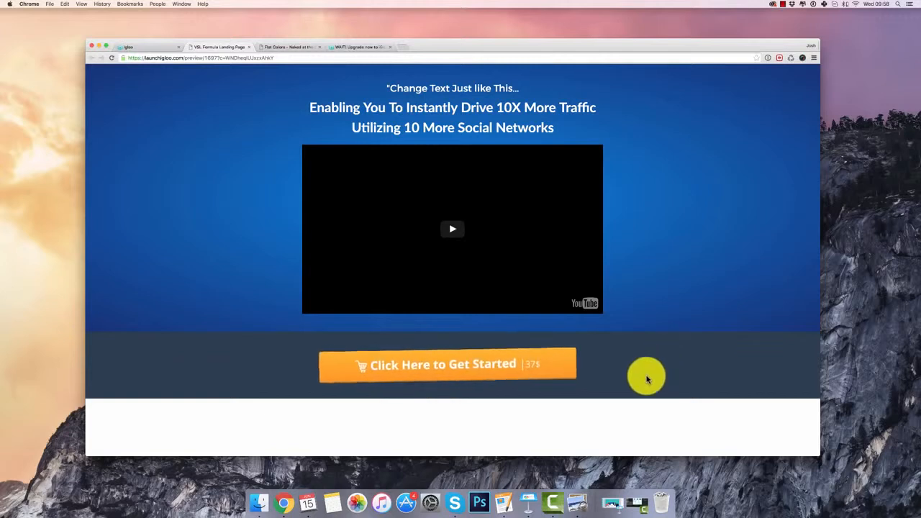
Return to the page editor, try the Bounce Out hover effect on the button and set it to Float.
left_click(160, 48)
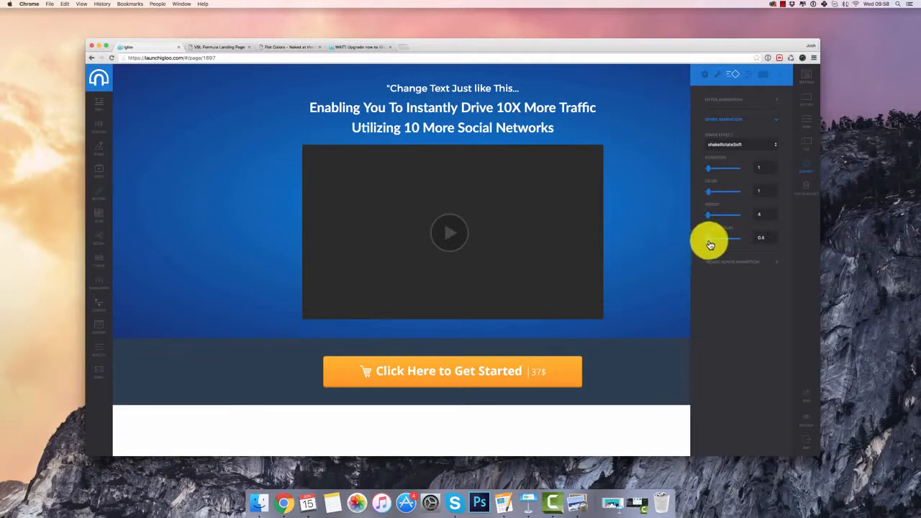
left_click(743, 263)
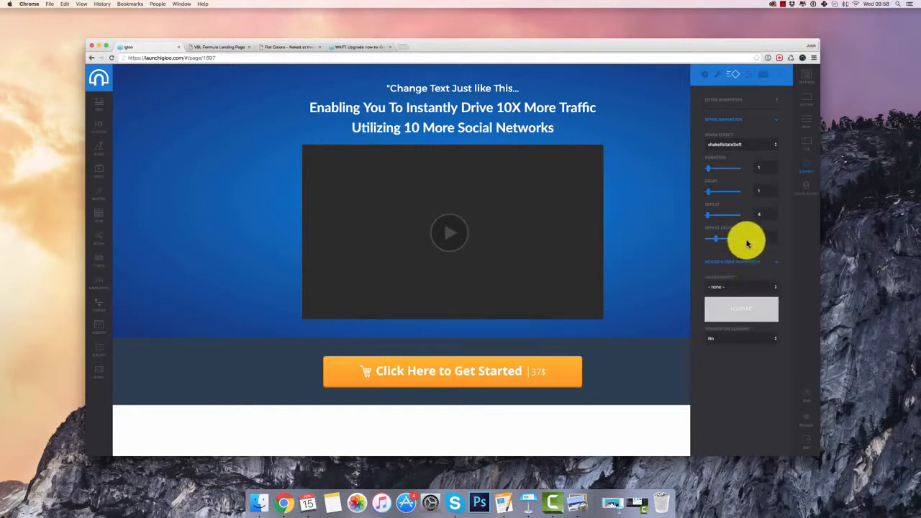
left_click(733, 288)
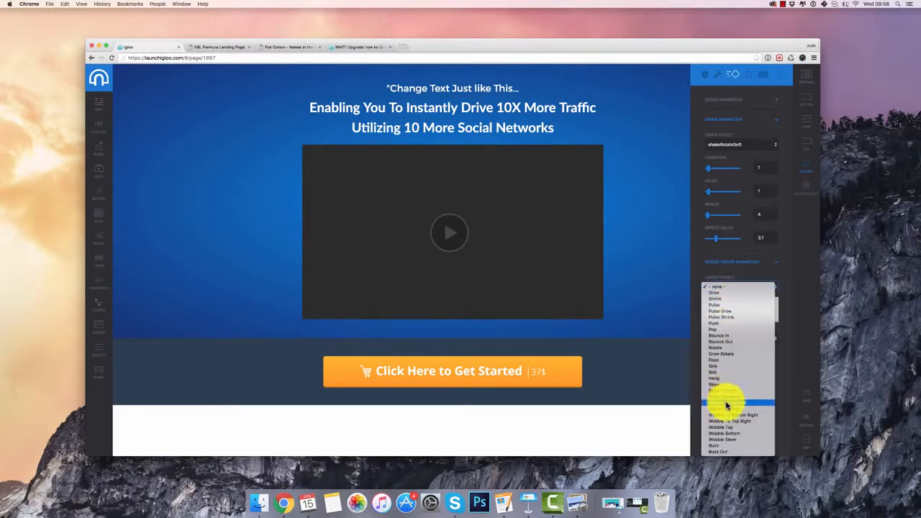
left_click(732, 342)
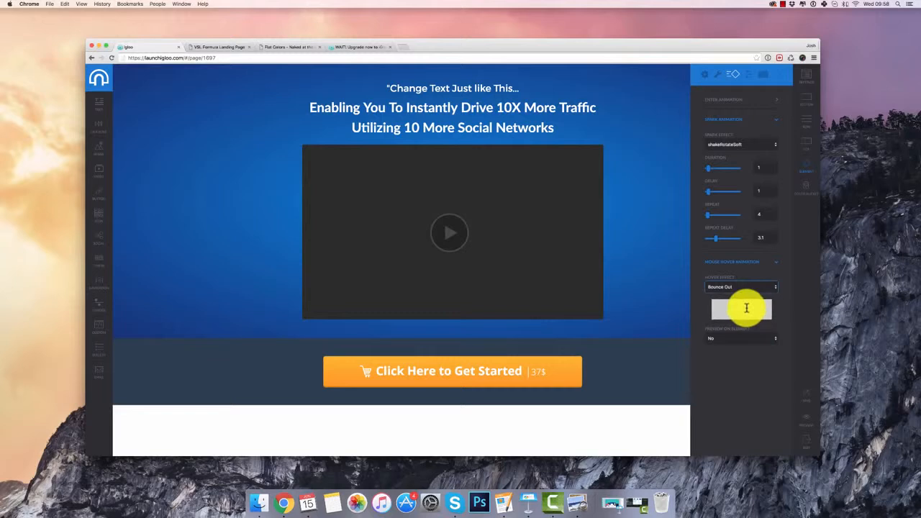
left_click(739, 289)
left_click(736, 305)
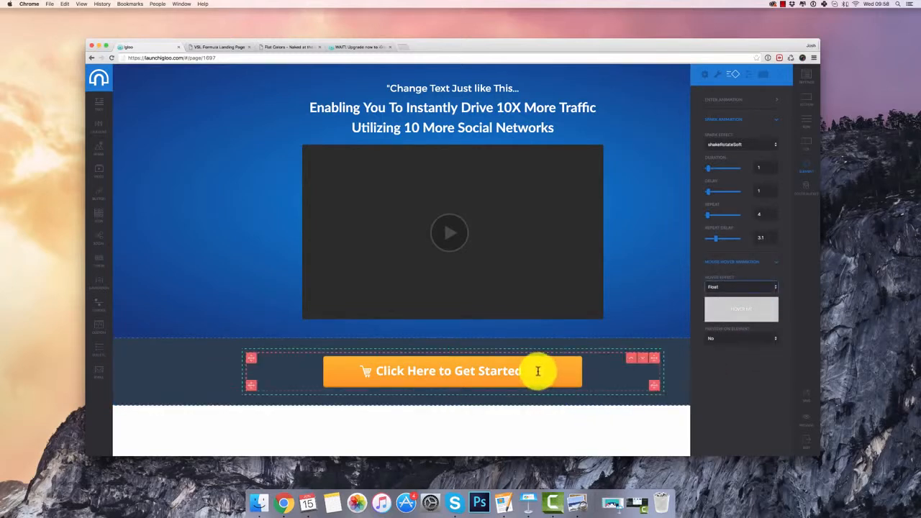
Add a three-column row in the white section below the button and insert the golf flag image, 148 wide, in its first column.
left_click(452, 402)
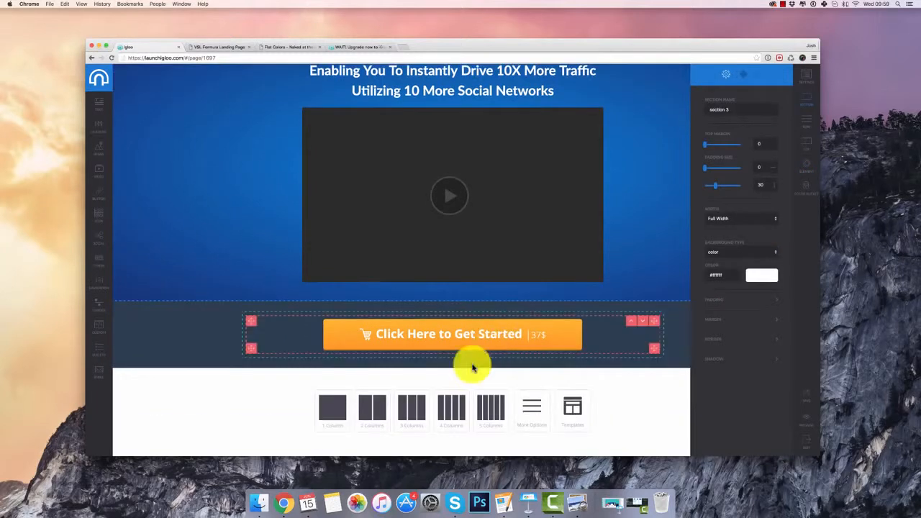
left_click(420, 410)
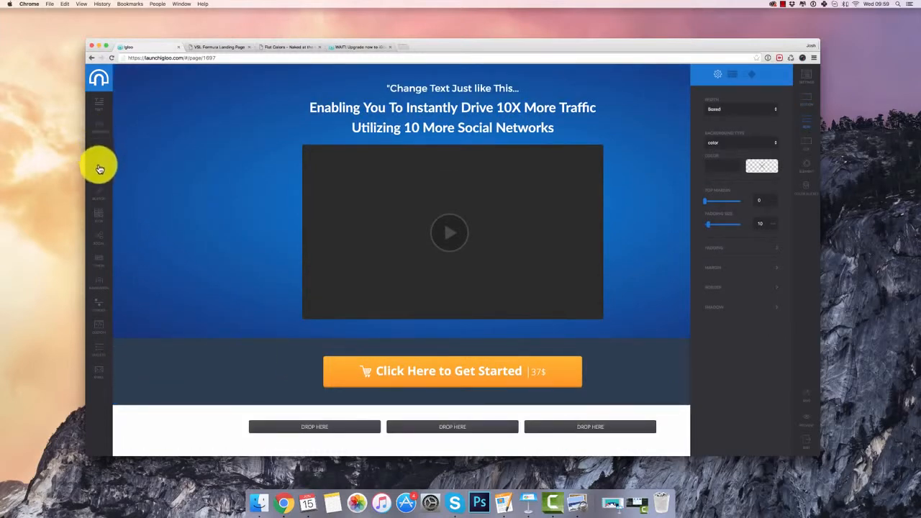
left_click_drag(106, 167, 354, 437)
left_click(343, 429)
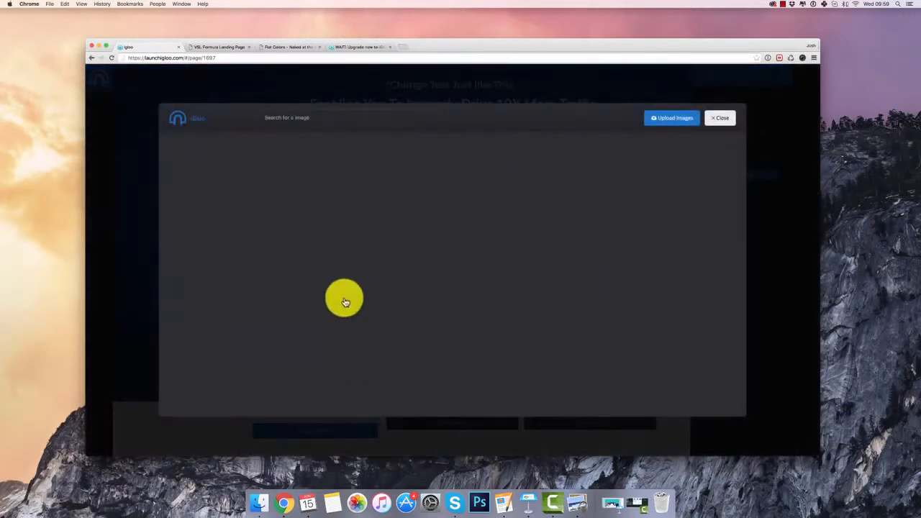
left_click(252, 222)
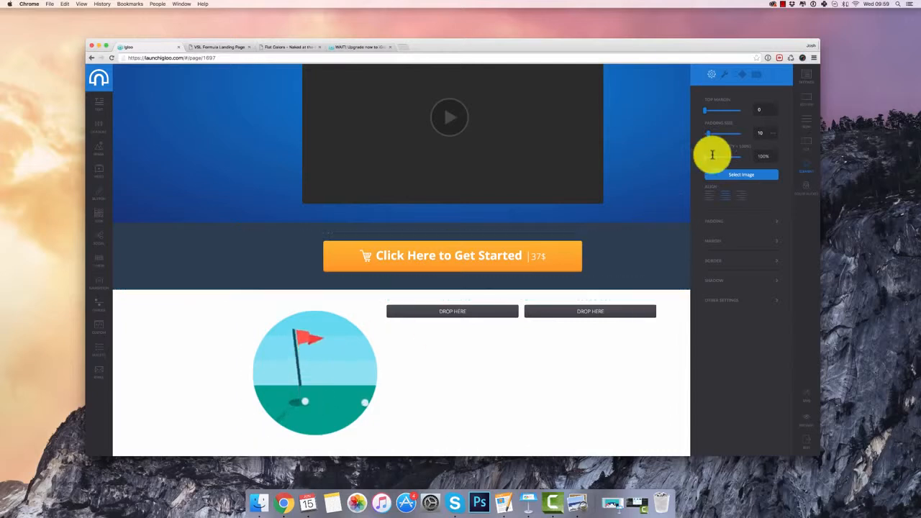
left_click_drag(707, 158, 711, 161)
scroll(512, 273, "down", 1)
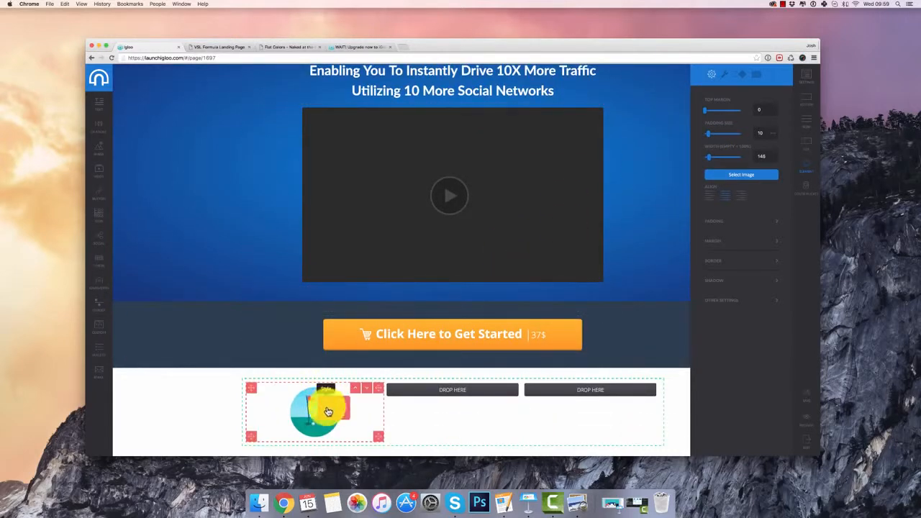
Duplicate the golf flag image into the second and third columns, replacing the copies with the eye image and the laptop image.
left_click_drag(360, 389, 453, 411)
double_click(453, 410)
left_click(356, 269)
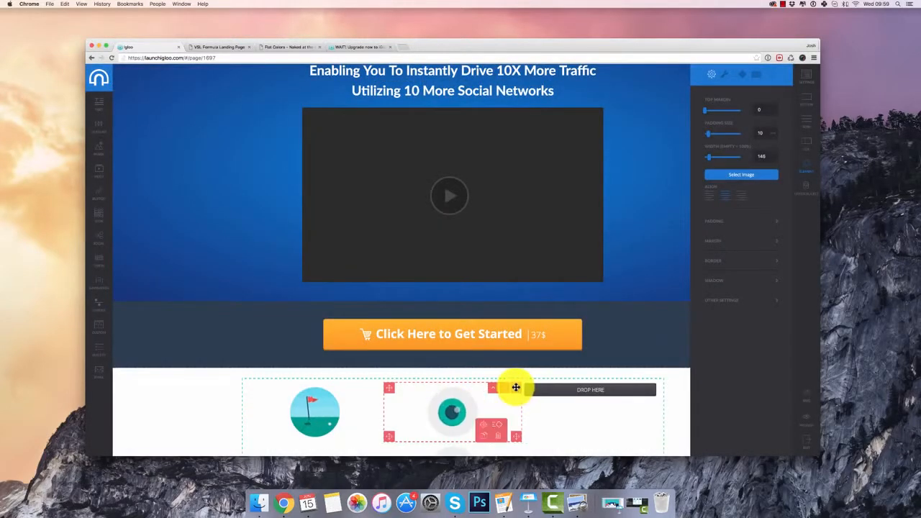
left_click_drag(516, 388, 581, 405)
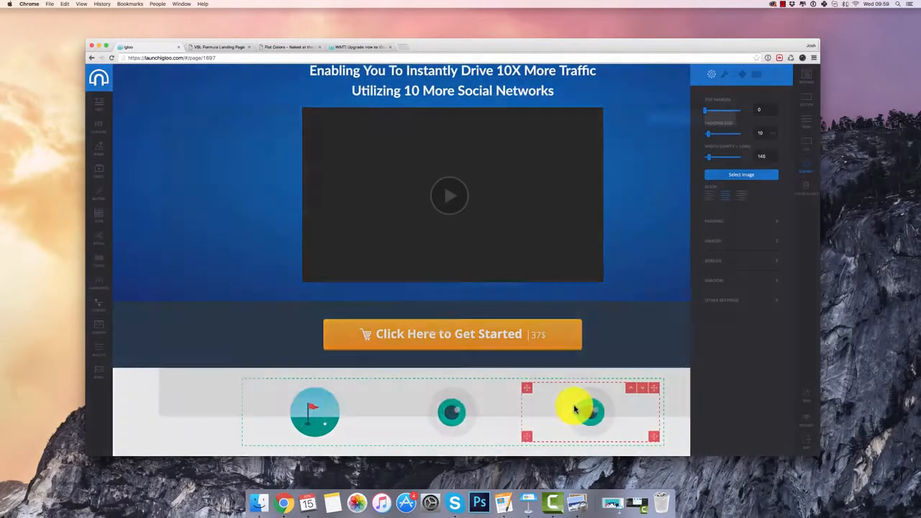
double_click(575, 409)
left_click(405, 214)
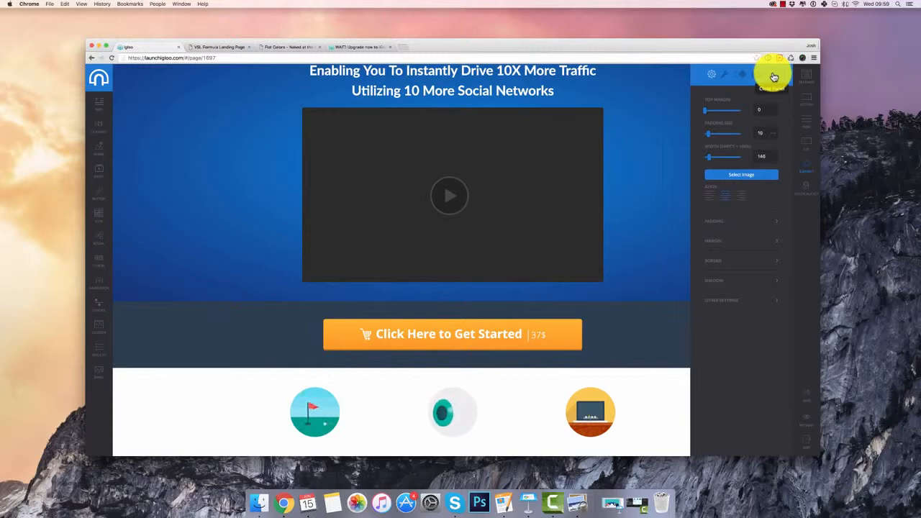
Set the laptop image's mouse hover effect to Bounce Out.
left_click(735, 80)
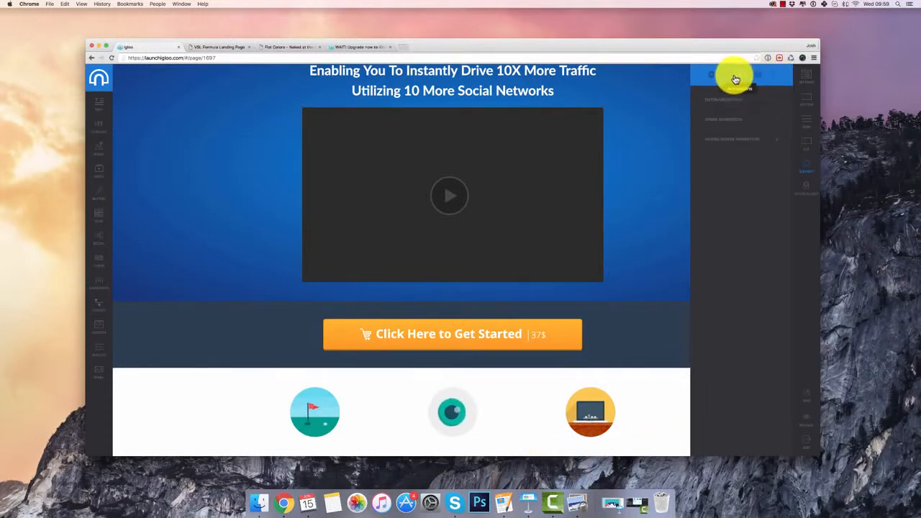
left_click(731, 141)
left_click(734, 164)
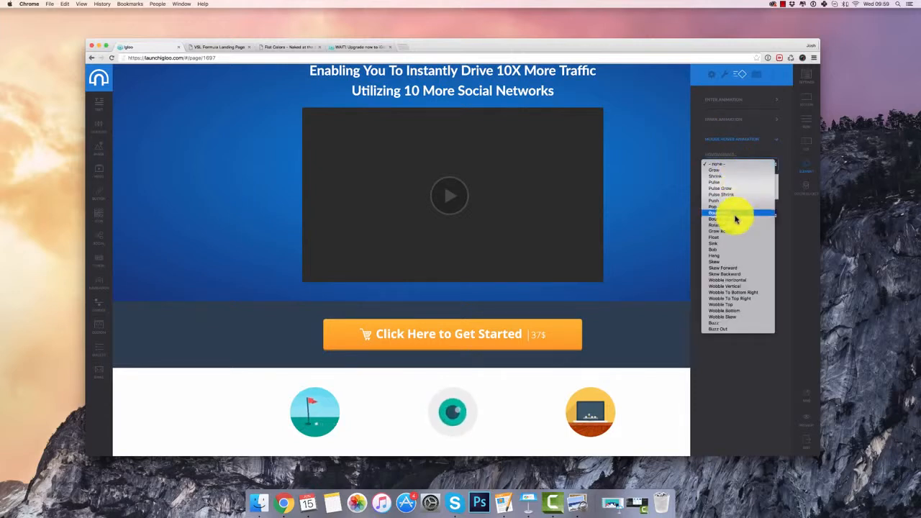
left_click(736, 219)
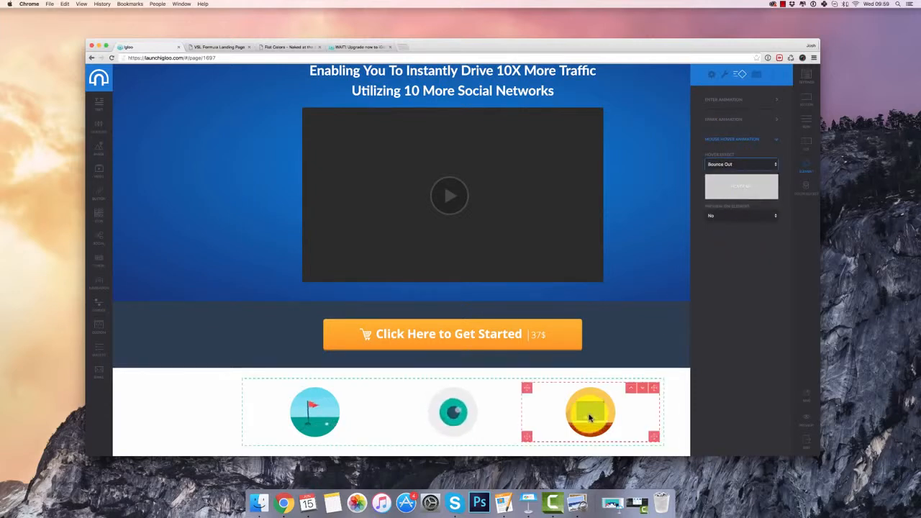
Set the eye image's mouse hover effect to Skew Backward.
left_click(462, 419)
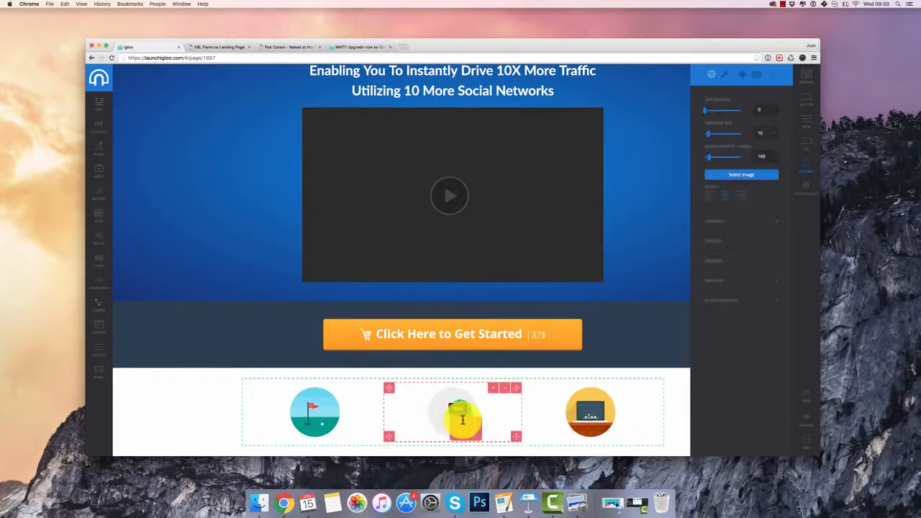
left_click(474, 433)
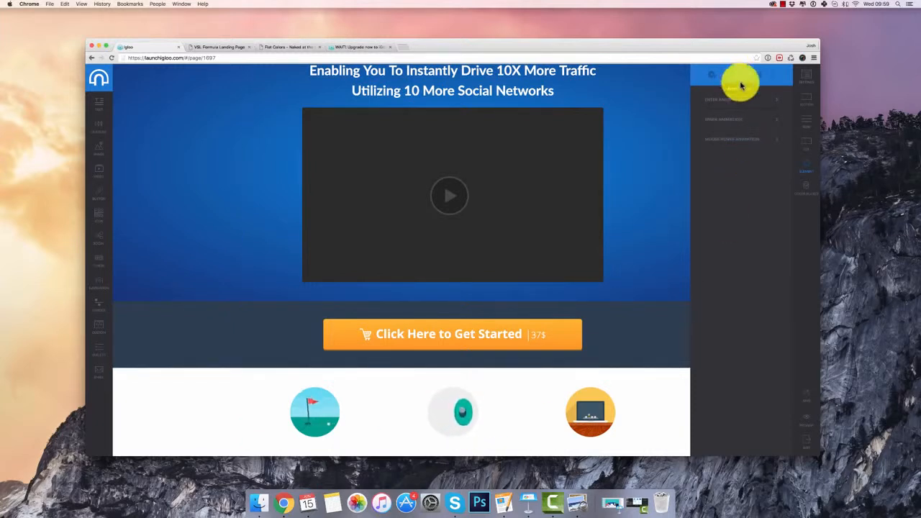
left_click(729, 139)
left_click(729, 165)
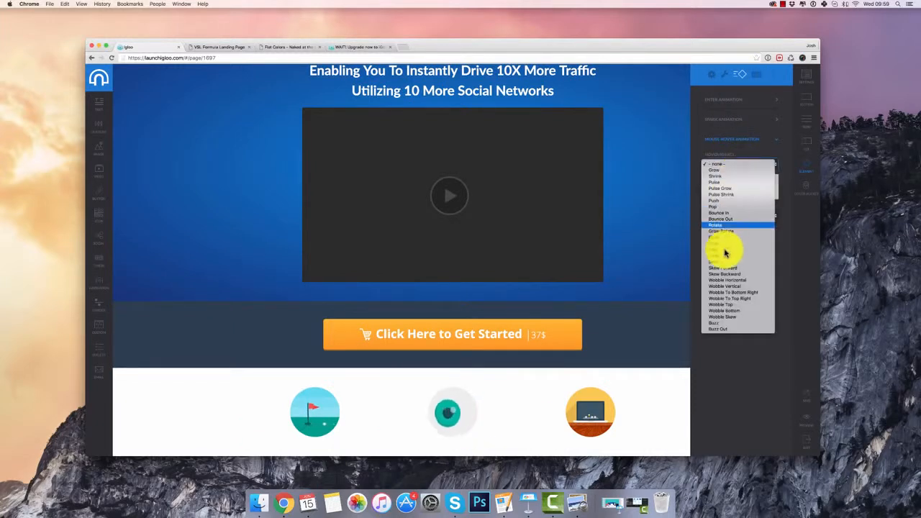
left_click(722, 275)
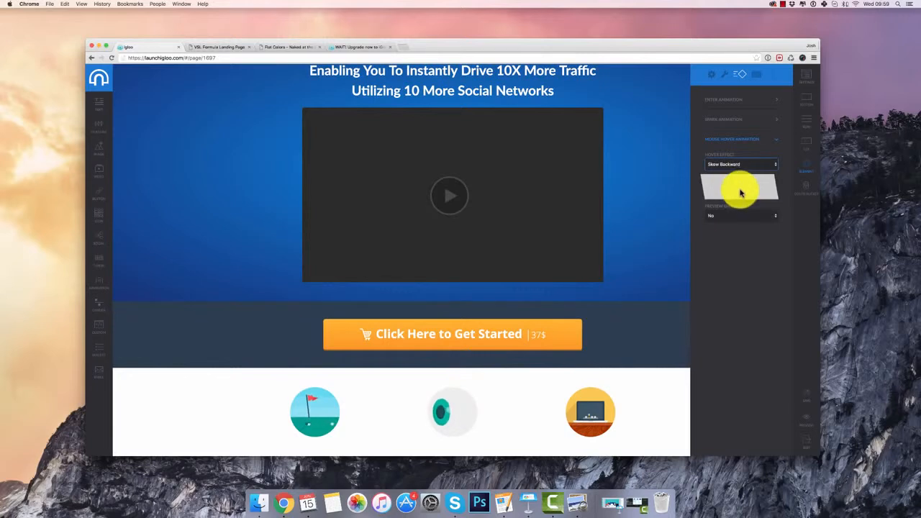
Set the golf flag image's mouse hover effect to Bob.
left_click(299, 398)
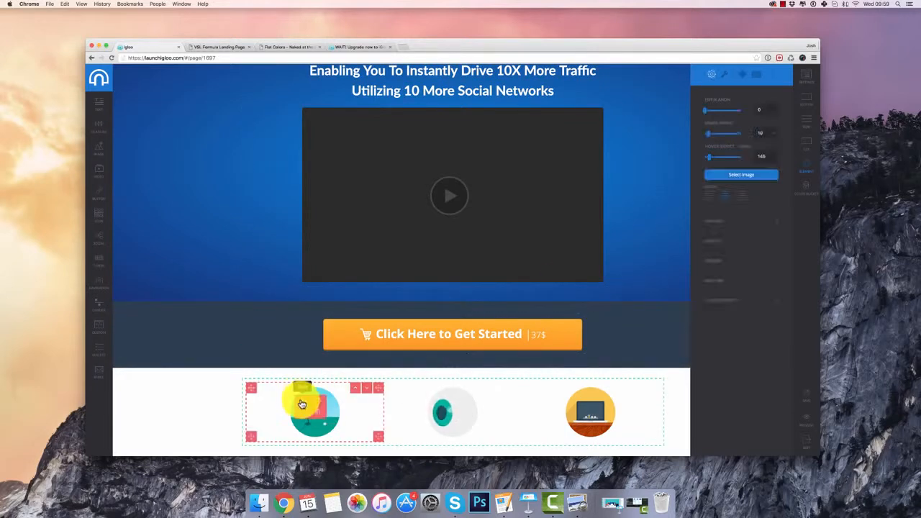
left_click(739, 74)
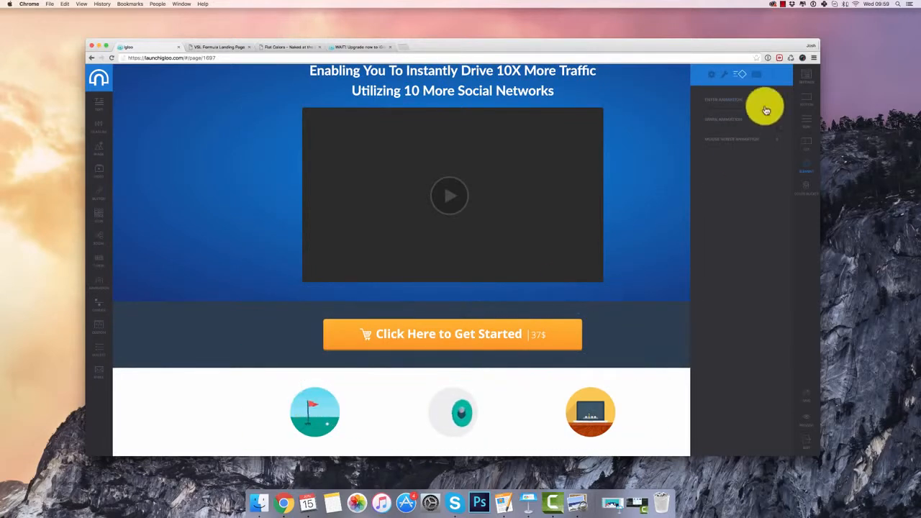
left_click(735, 144)
left_click(735, 165)
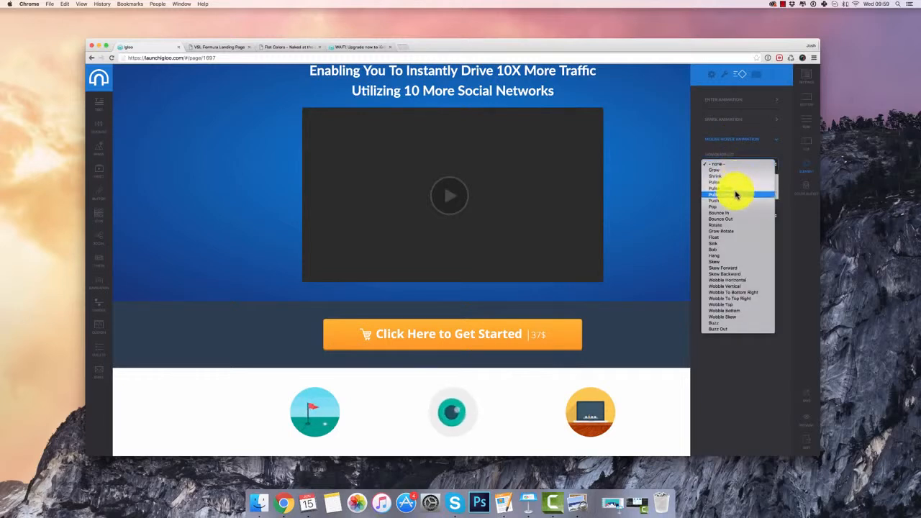
left_click(735, 250)
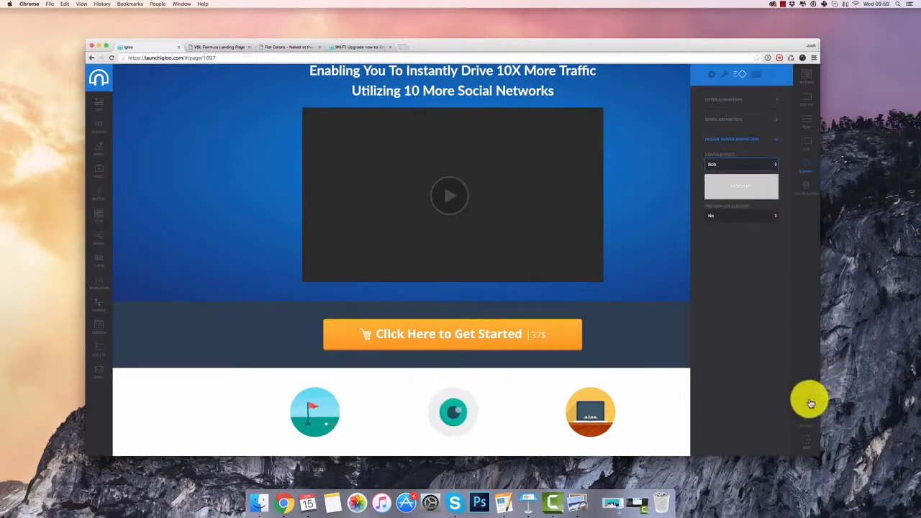
Preview the page to check the button and image animations, and close the preview.
left_click(807, 428)
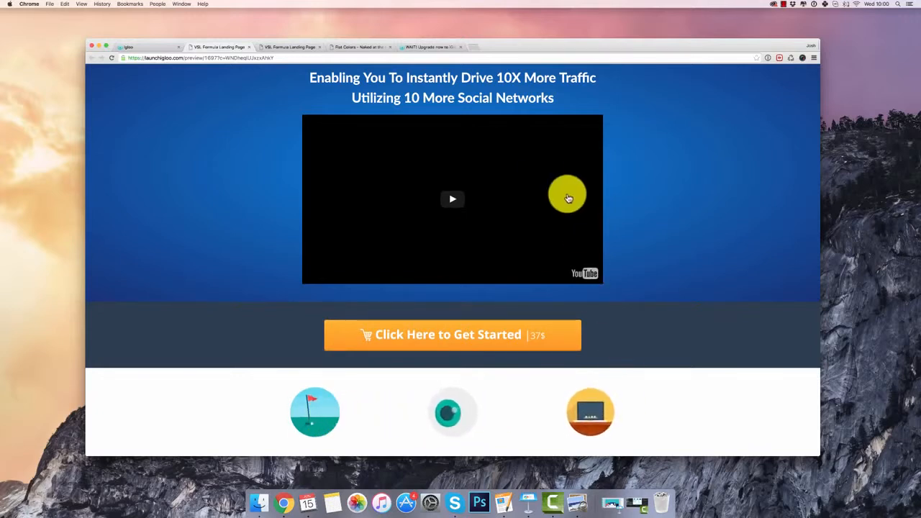
scroll(544, 190, "up", 1)
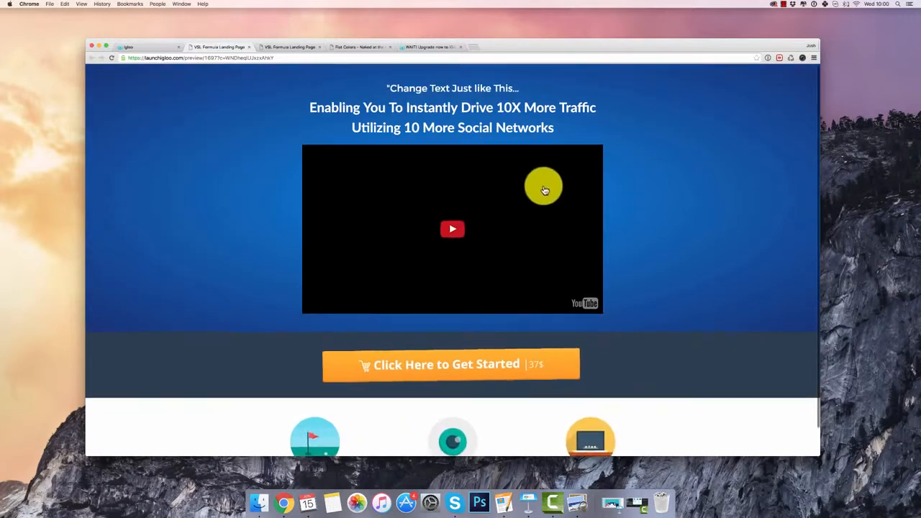
left_click(249, 47)
Switch to the iGloo upgrade page and examine the sections on lead capture pop ups and the Designer Color Bucket.
left_click(344, 49)
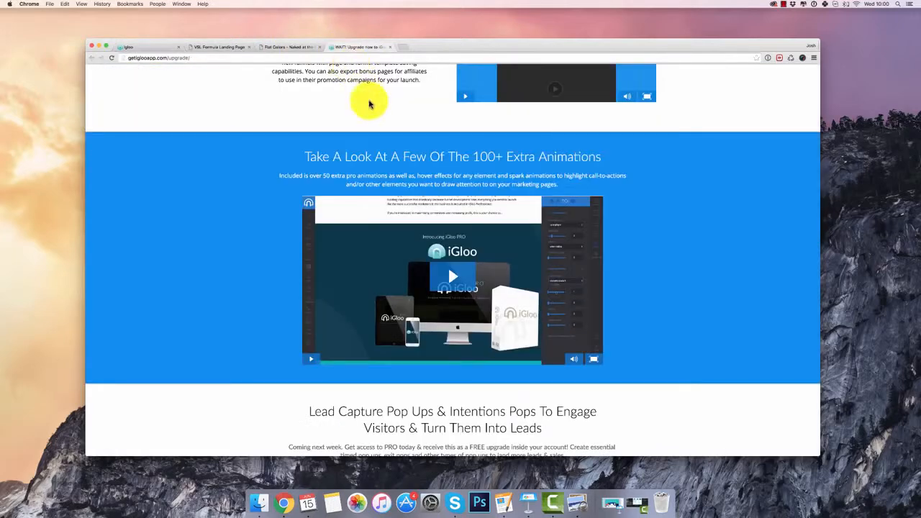
scroll(388, 108, "down", 5)
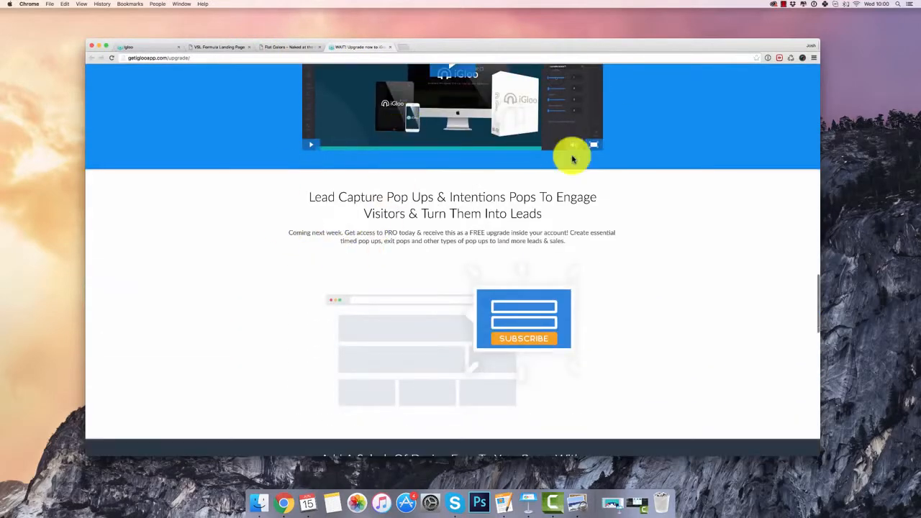
scroll(469, 253, "down", 4)
scroll(473, 234, "up", 1)
scroll(472, 234, "up", 1)
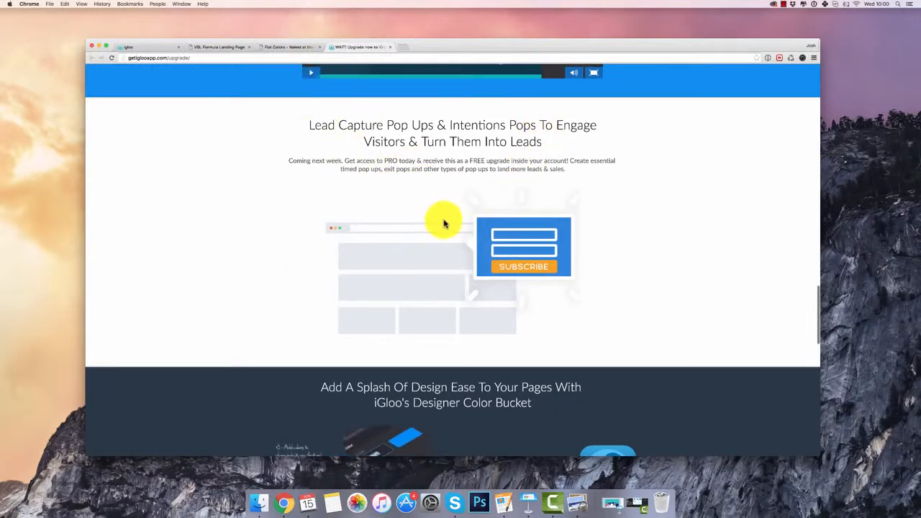
scroll(444, 224, "up", 2)
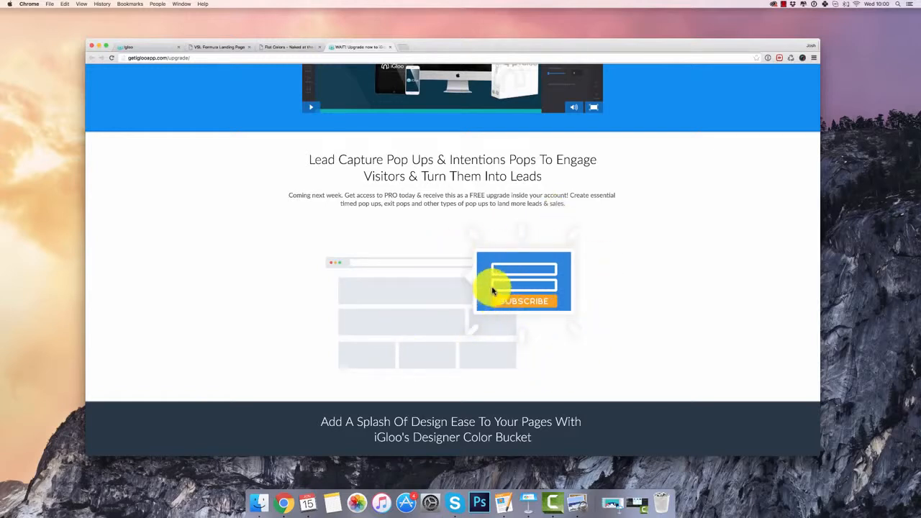
scroll(494, 285, "down", 1)
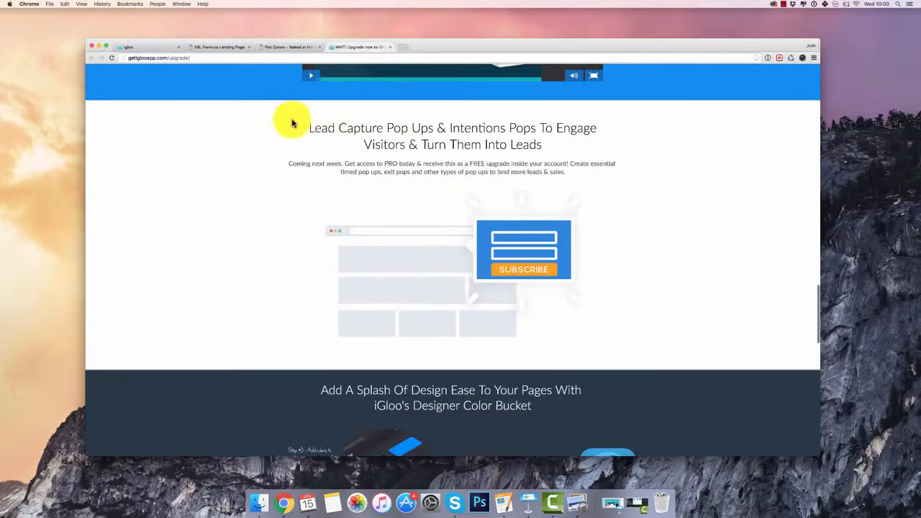
left_click_drag(292, 123, 626, 181)
left_click(637, 183)
left_click_drag(565, 172, 309, 115)
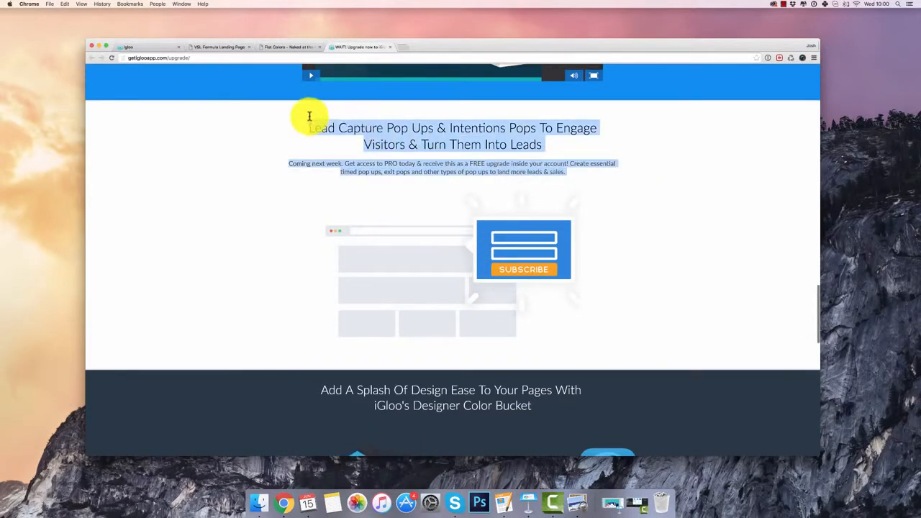
left_click(310, 115)
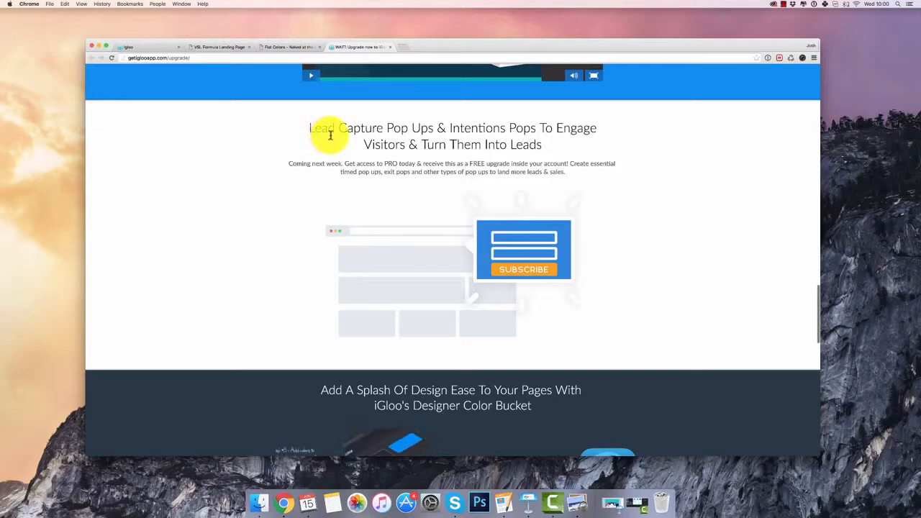
scroll(403, 204, "down", 3)
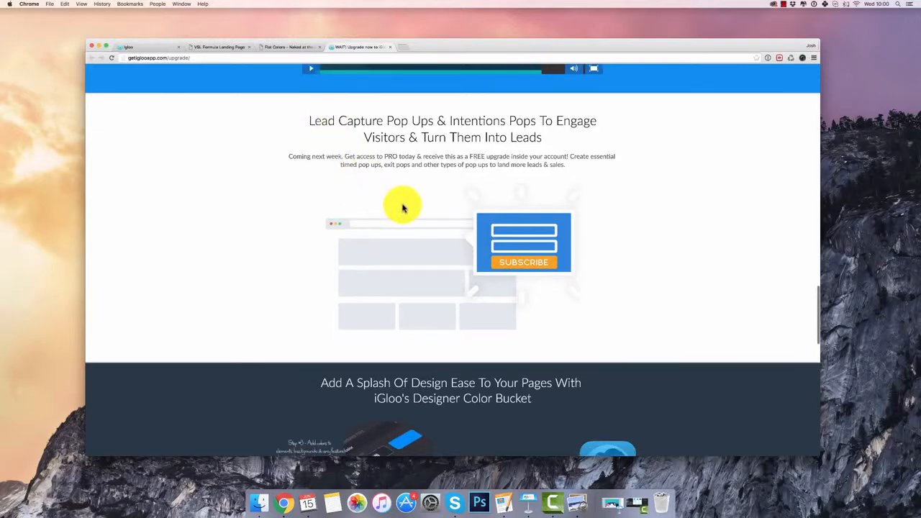
scroll(576, 157, "down", 7)
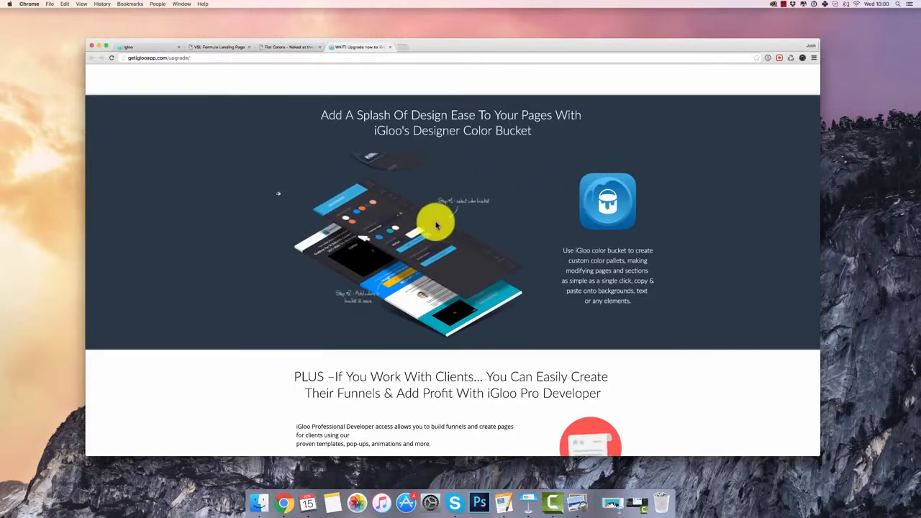
Copy the dark navy colour code #11303F from the Flat Colors "Naked at the Beach" palette and return to the iGloo page editor.
left_click(285, 48)
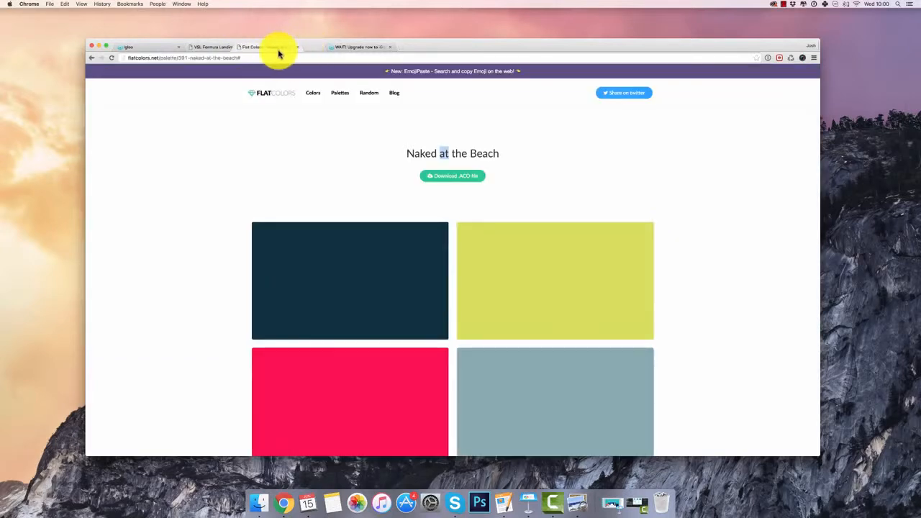
scroll(453, 166, "down", 1)
left_click(455, 170)
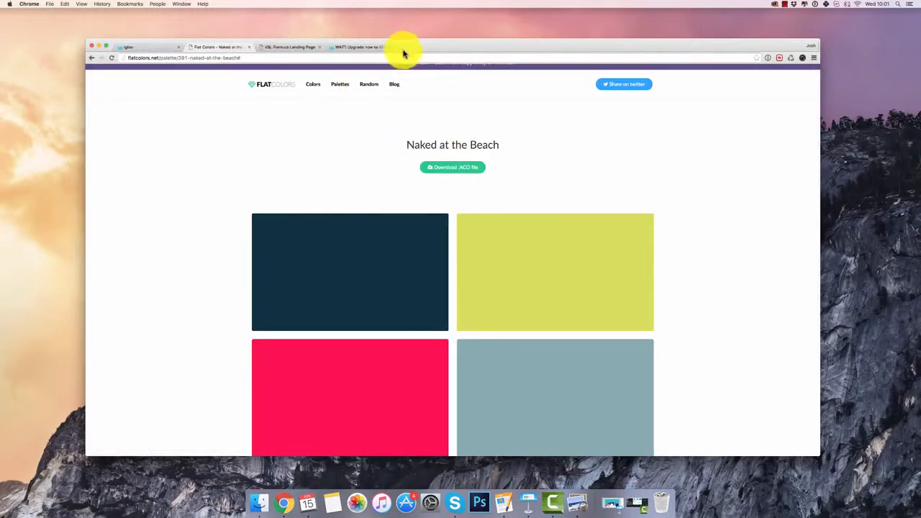
scroll(403, 212, "down", 5)
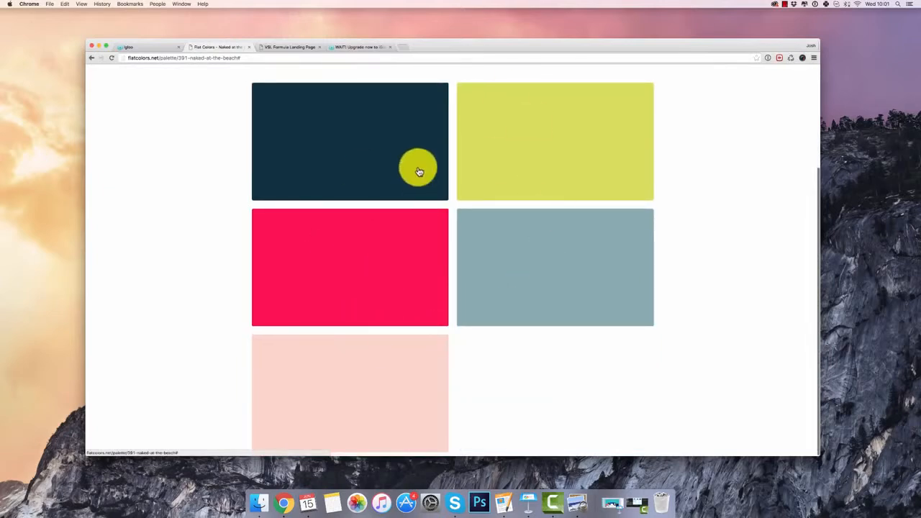
scroll(392, 131, "up", 5)
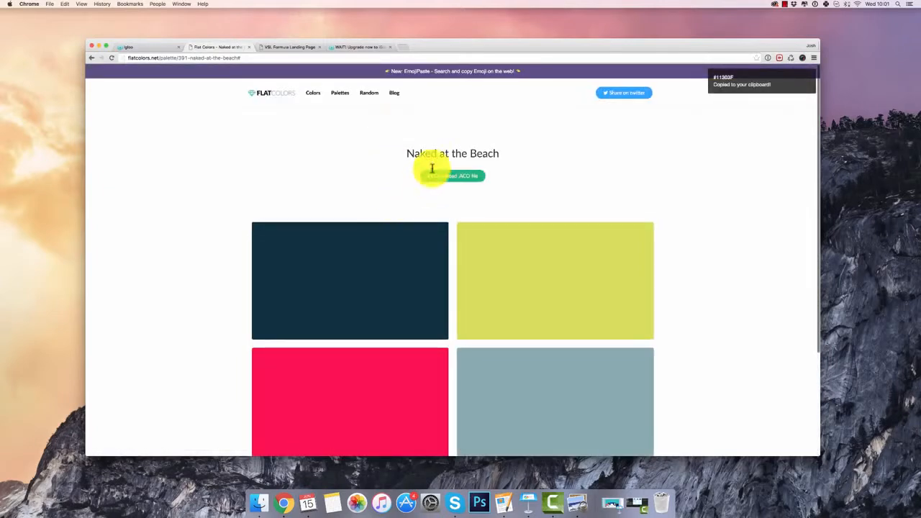
left_click(164, 48)
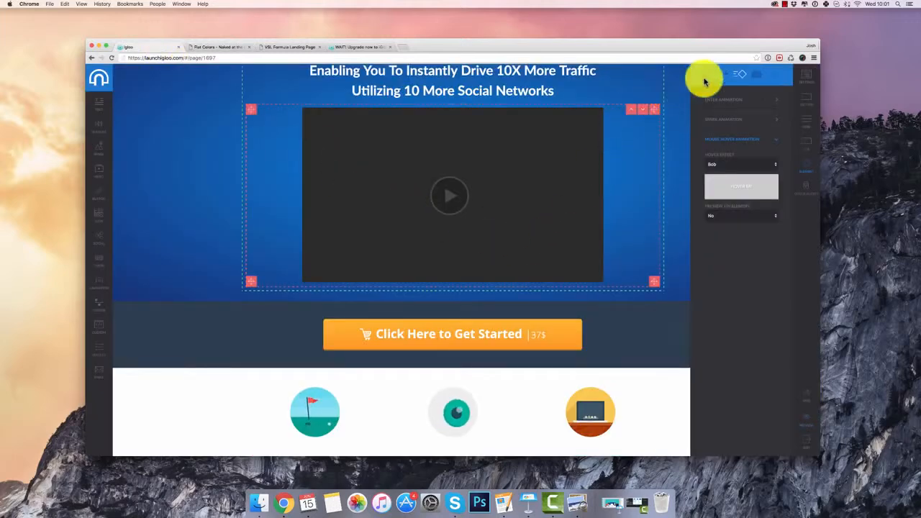
Check the style settings of the video and button sections, and create a color bucket named with the owner's first name plus "Demo".
left_click(764, 74)
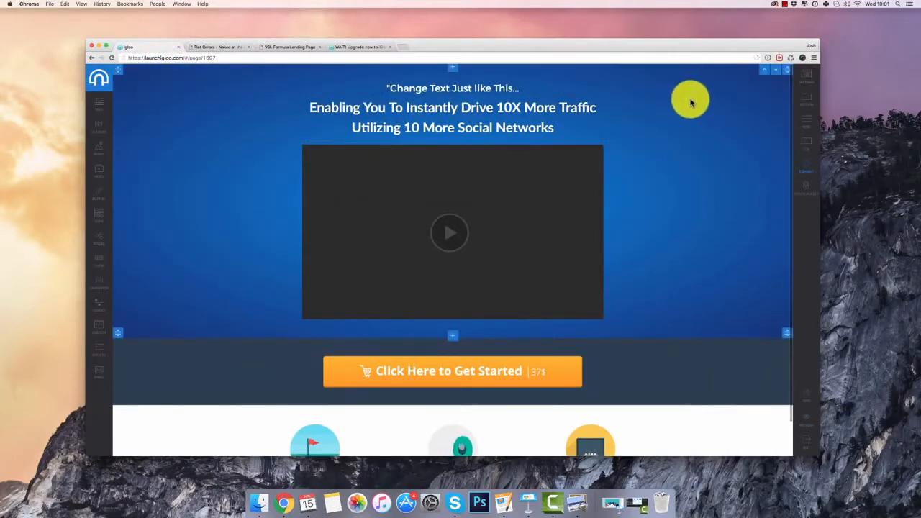
left_click(692, 101)
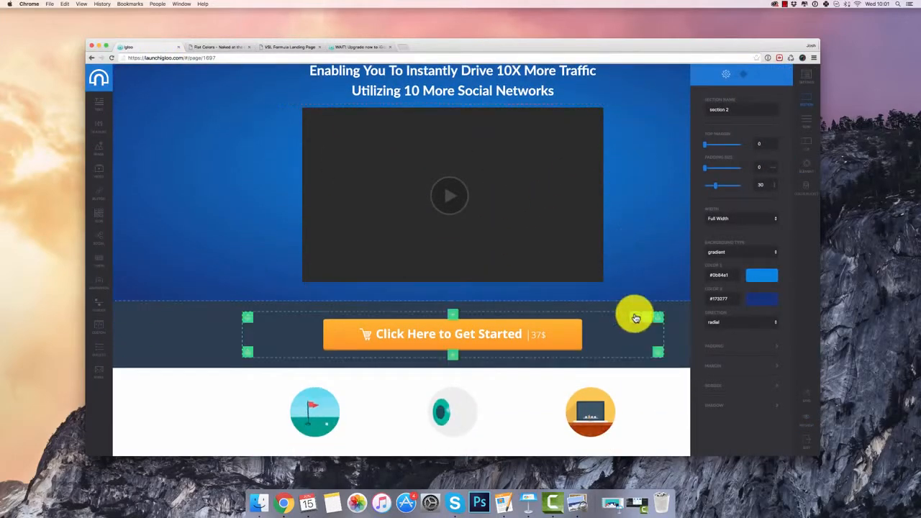
left_click(637, 314)
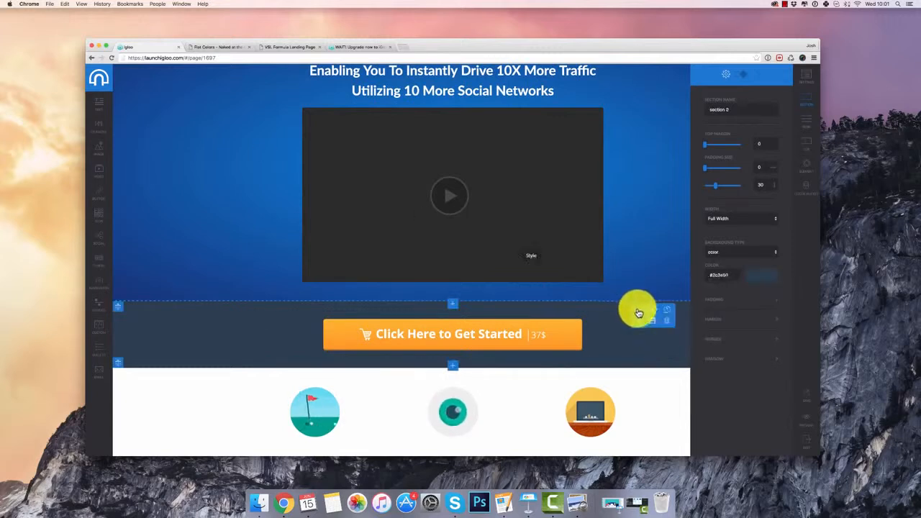
left_click(811, 192)
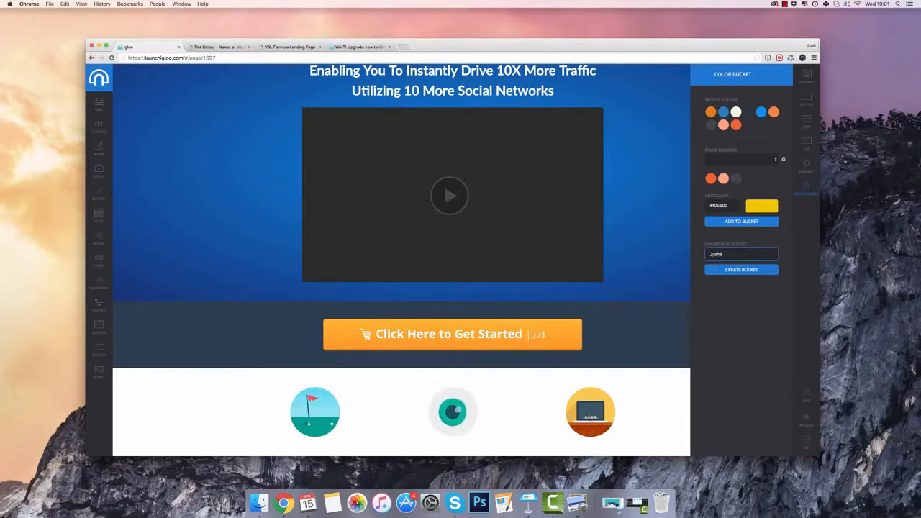
left_click(756, 272)
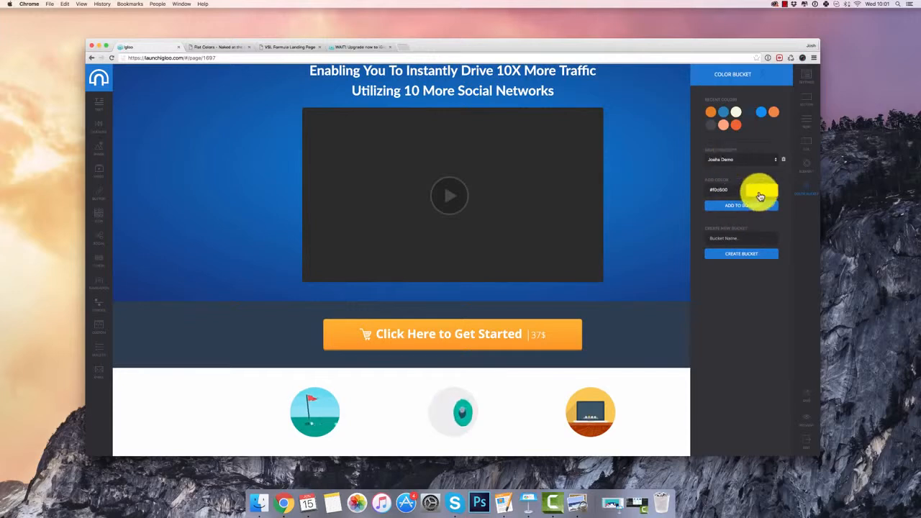
Add the dark navy color #11303F to the new demo bucket.
left_click(716, 190)
type("#11303F")
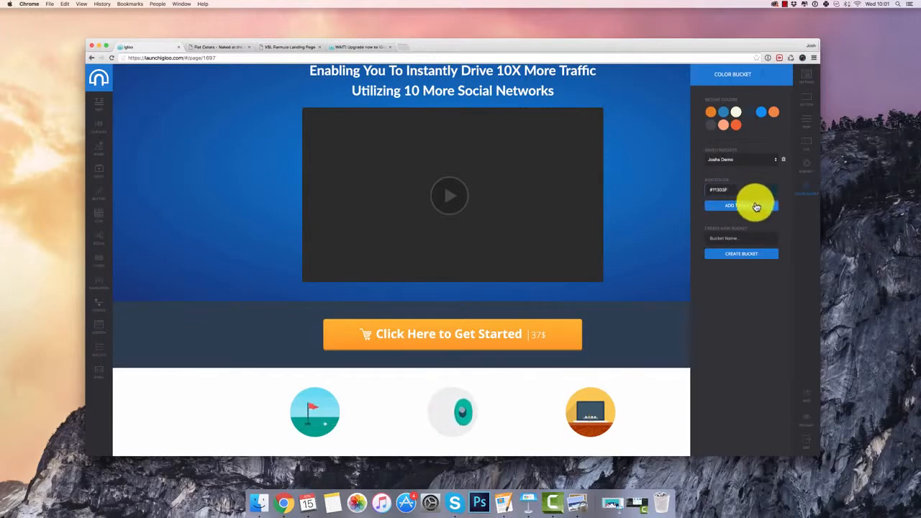
left_click(757, 207)
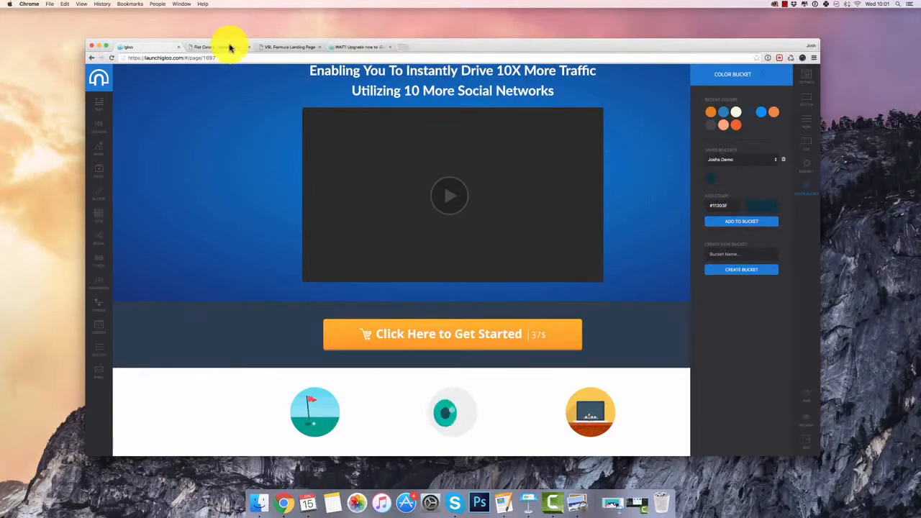
Copy the yellow-green color code from the "Naked at the Beach" palette and add it to the demo bucket.
left_click(231, 47)
left_click(520, 251)
left_click(155, 47)
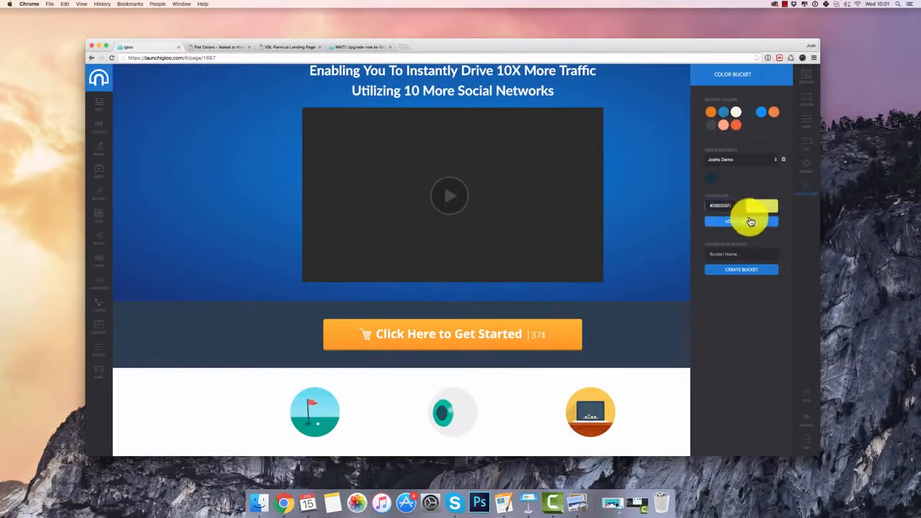
Copy the bright red color code #FD1254 from the Flat Colors palette and add it to the demo bucket.
left_click(230, 47)
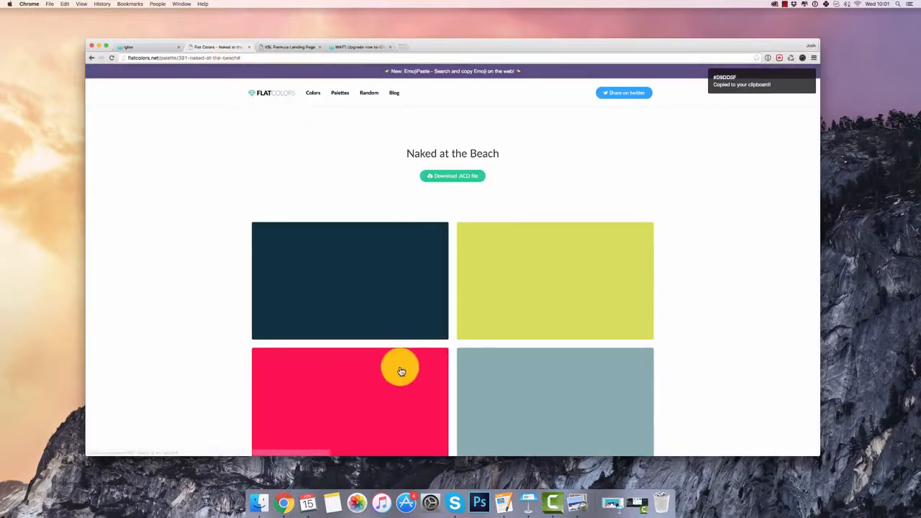
left_click(392, 390)
left_click(155, 47)
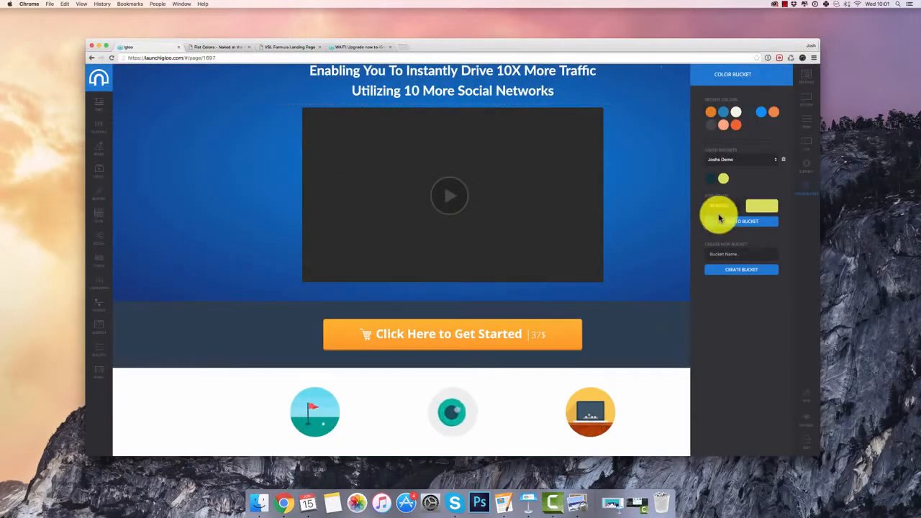
left_click(766, 228)
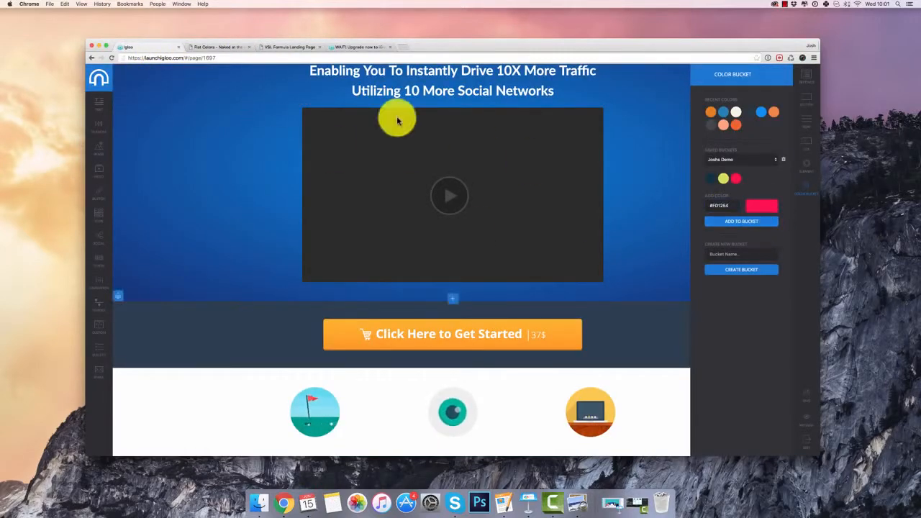
Copy the grey-blue color code from the Flat Colors palette and add it to the demo bucket.
left_click(205, 47)
scroll(541, 287, "down", 3)
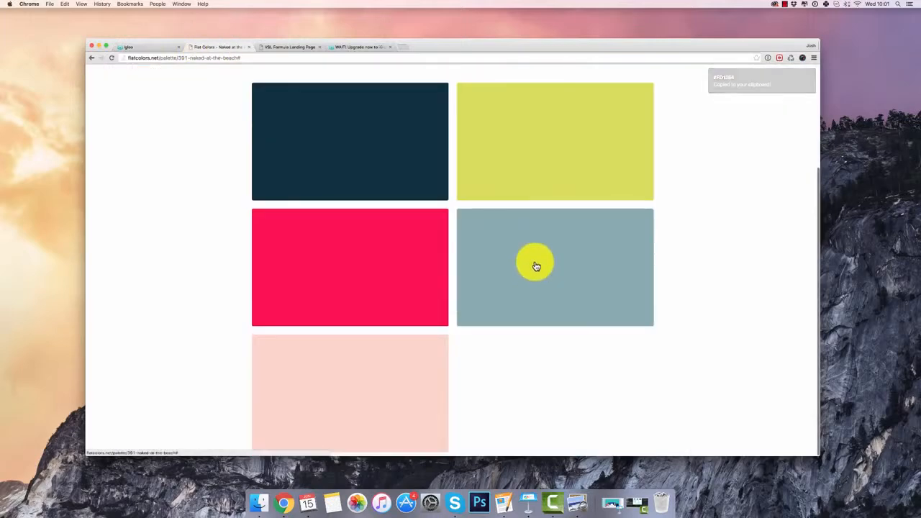
scroll(370, 201, "up", 5)
left_click(149, 47)
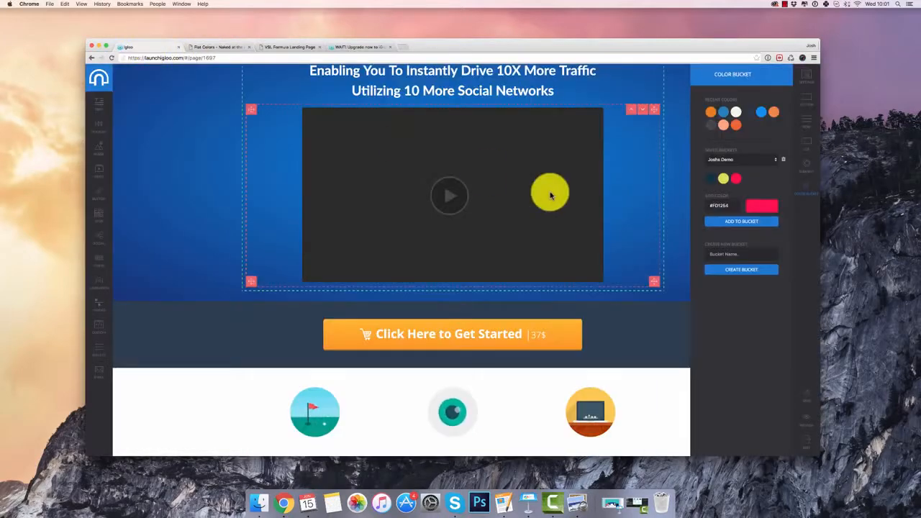
left_click(741, 221)
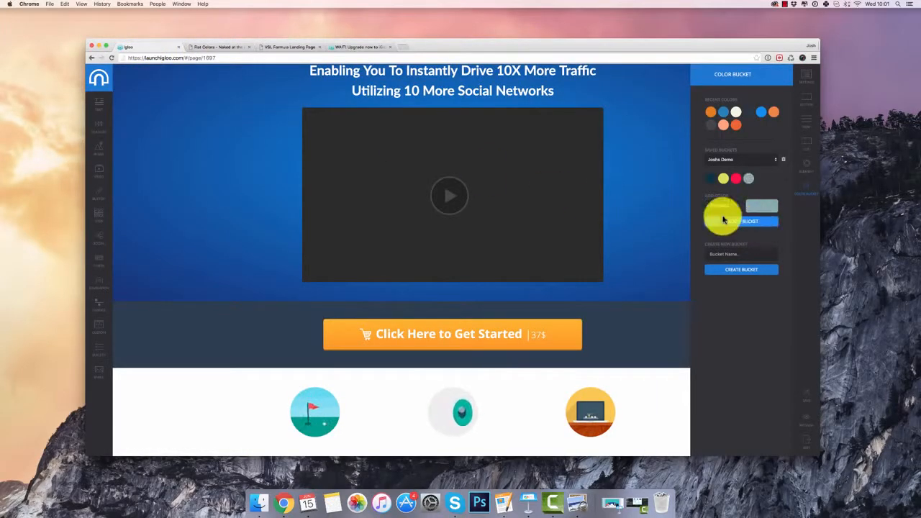
Copy the pale pink color code #FBD6CC from the Flat Colors palette and add it to the demo bucket.
left_click(205, 47)
scroll(314, 247, "down", 4)
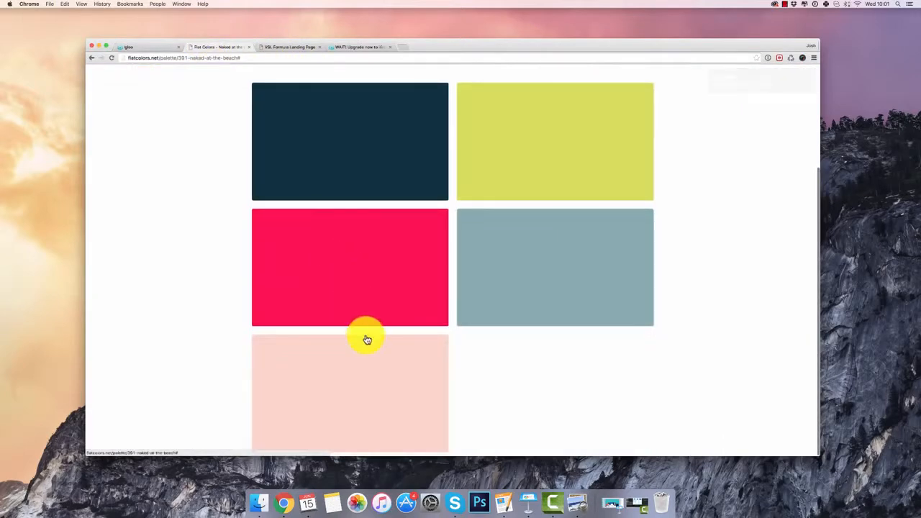
left_click(365, 339)
scroll(365, 342, "up", 4)
left_click(169, 47)
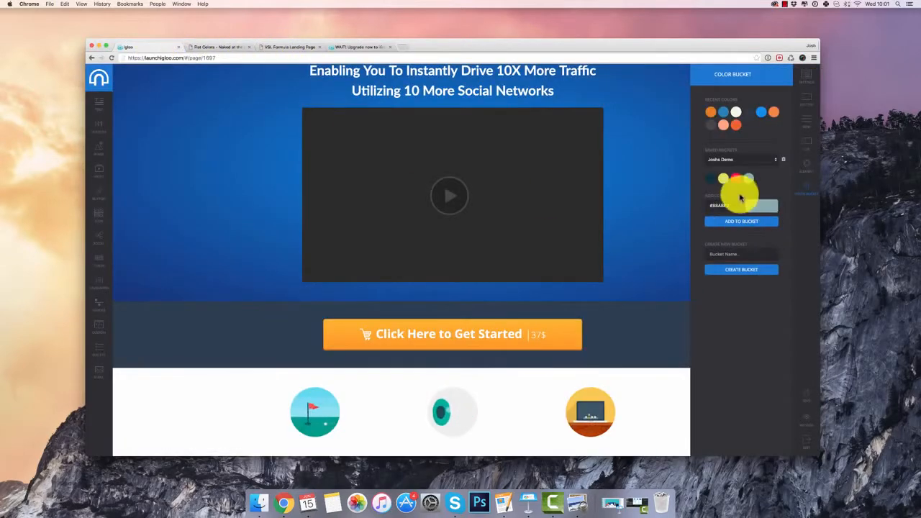
key("cmd+v")
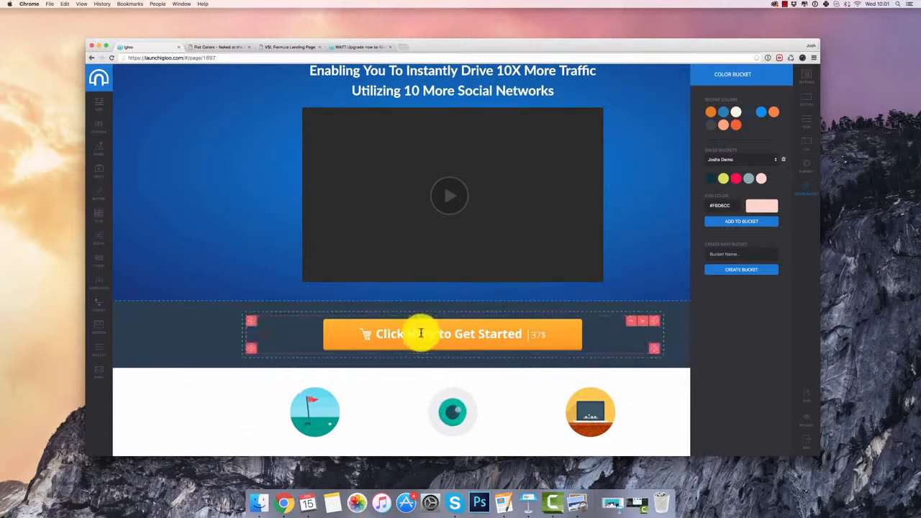
Change the top video section's background type to color and fill it with the bucket's bright red #FD1254.
scroll(423, 108, "up", 2)
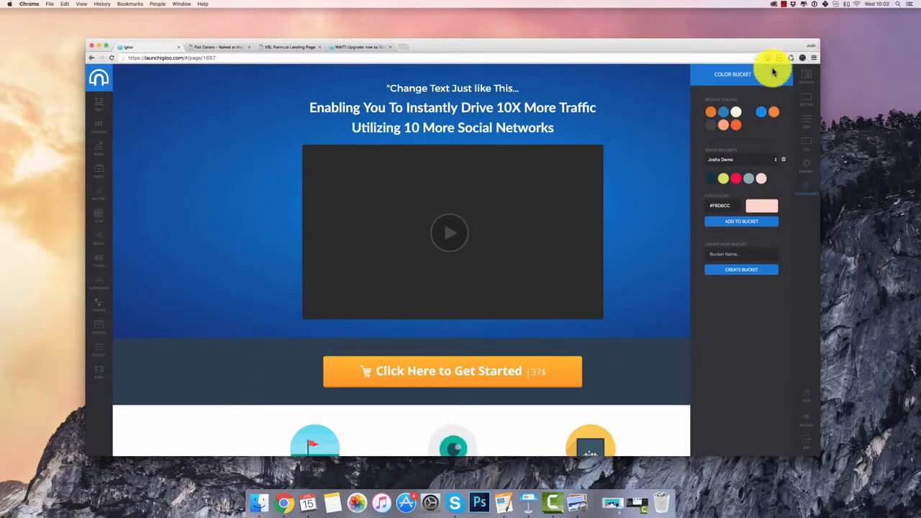
left_click(502, 72)
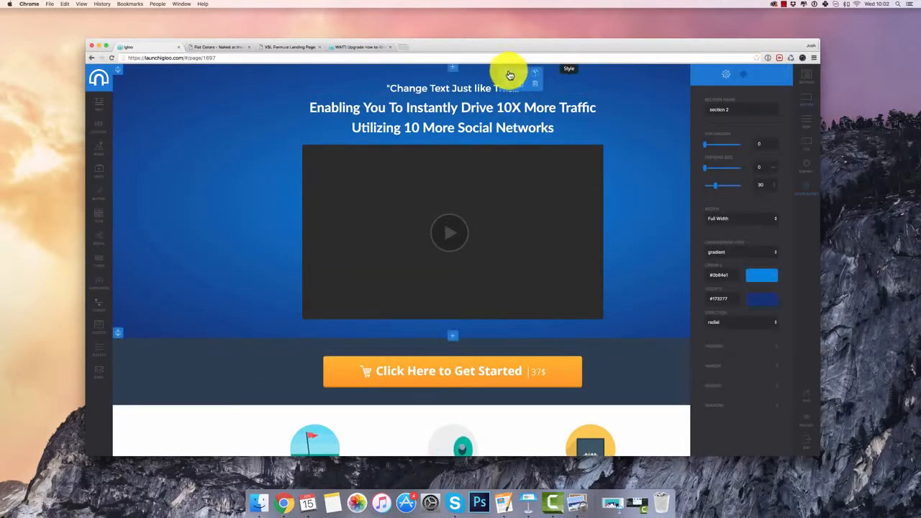
left_click(755, 253)
left_click(753, 247)
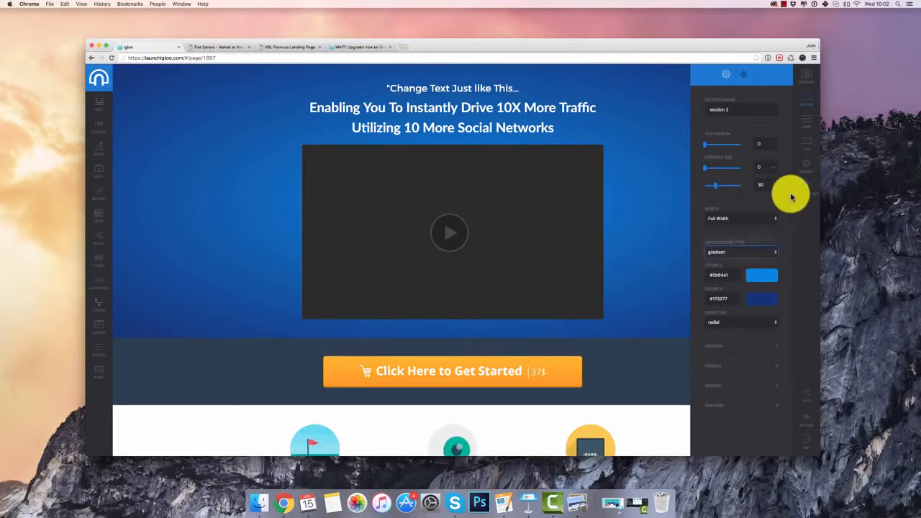
left_click(804, 190)
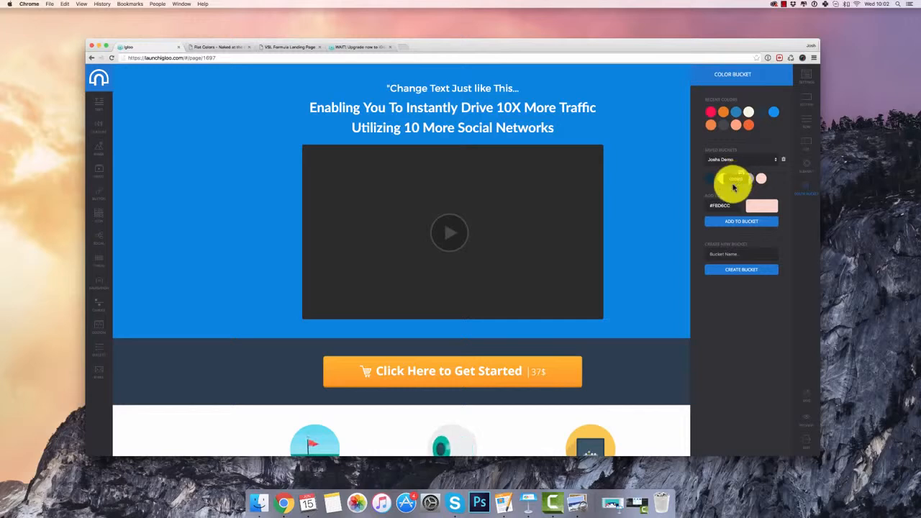
left_click(593, 75)
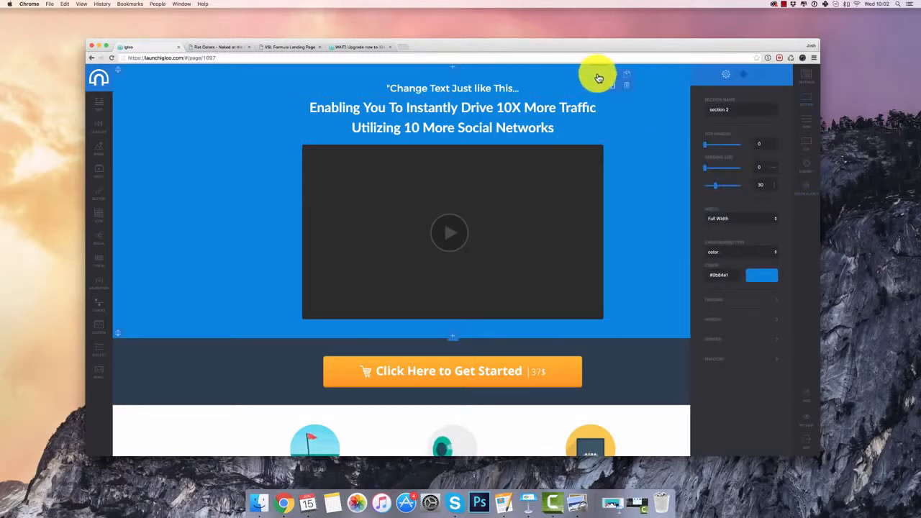
key("cmd+v")
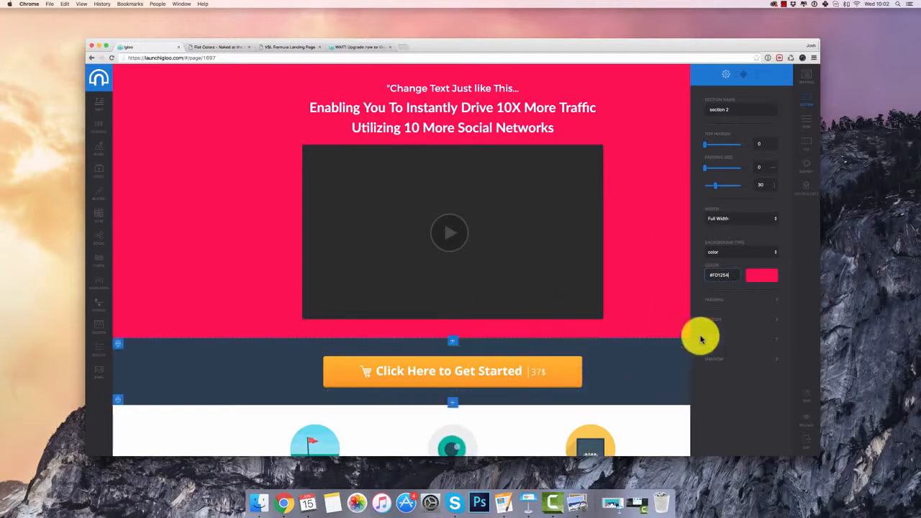
Set the "Click Here to Get Started" button section's background to the bucket's dark navy #11303F.
left_click(800, 191)
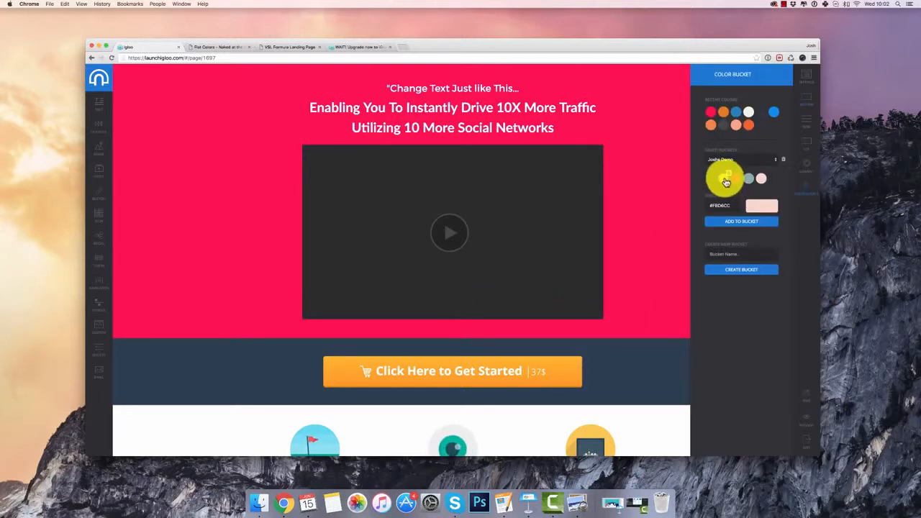
left_click(631, 346)
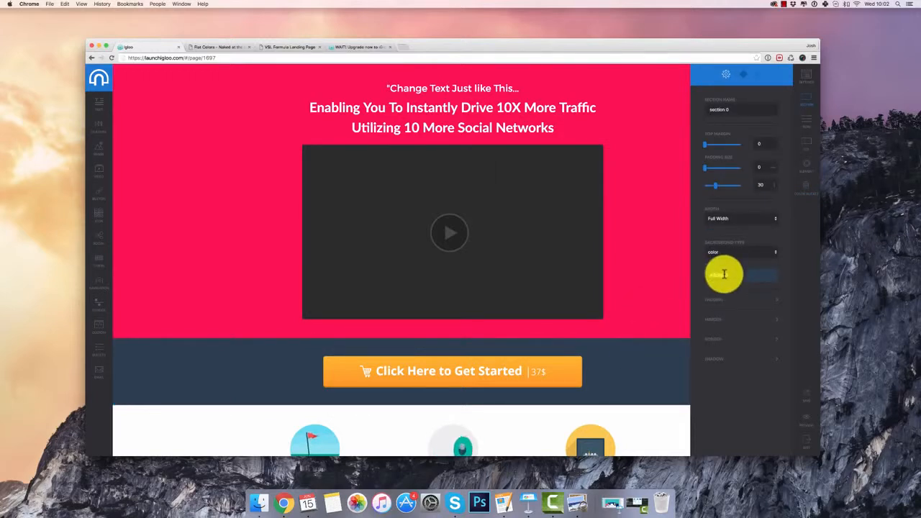
key("super+v")
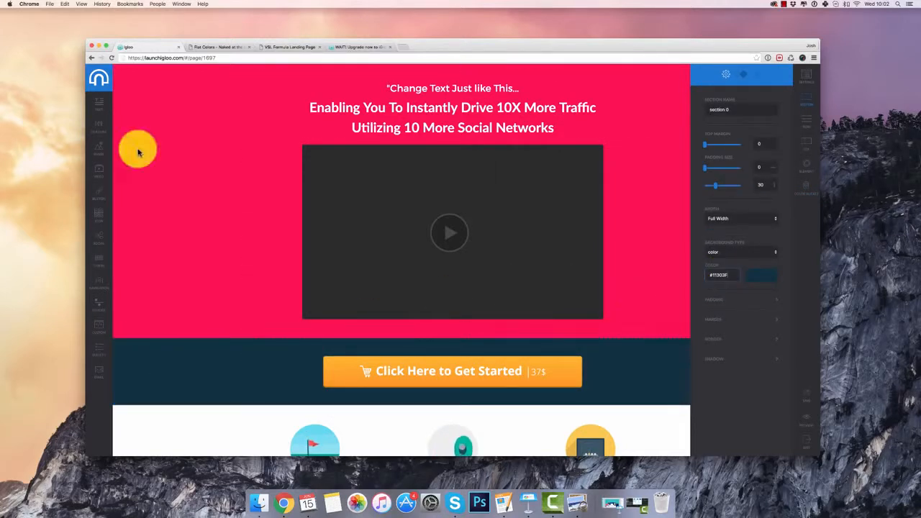
Try the bucket's pale pink #FBD6CC as the background of the three-image section, and set it back to white.
scroll(425, 284, "down", 1)
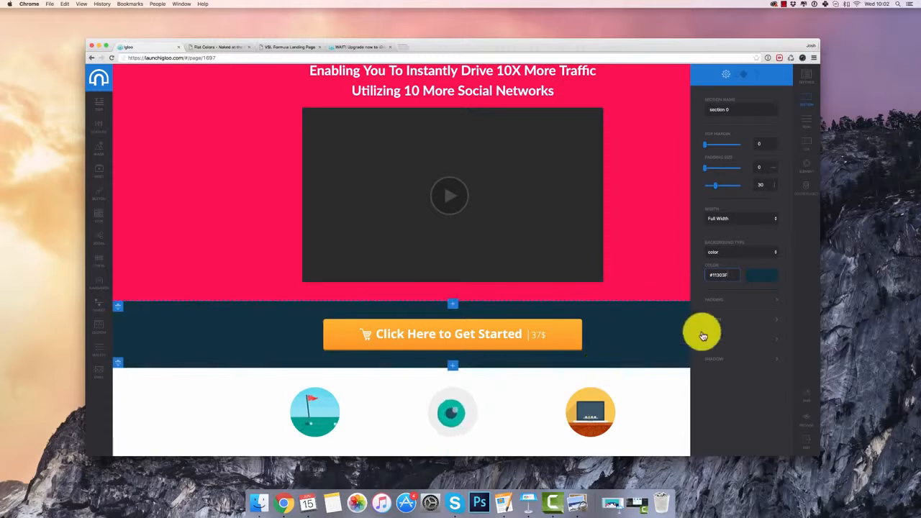
left_click(803, 184)
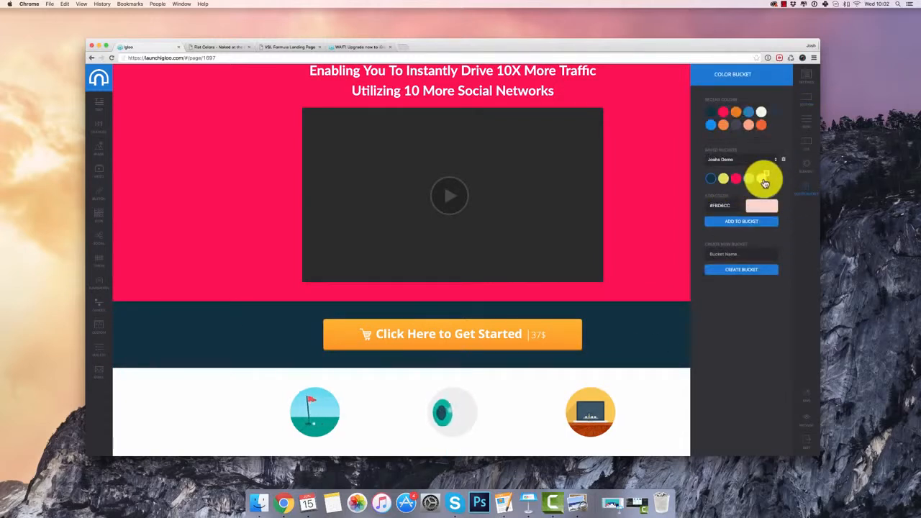
left_click(568, 372)
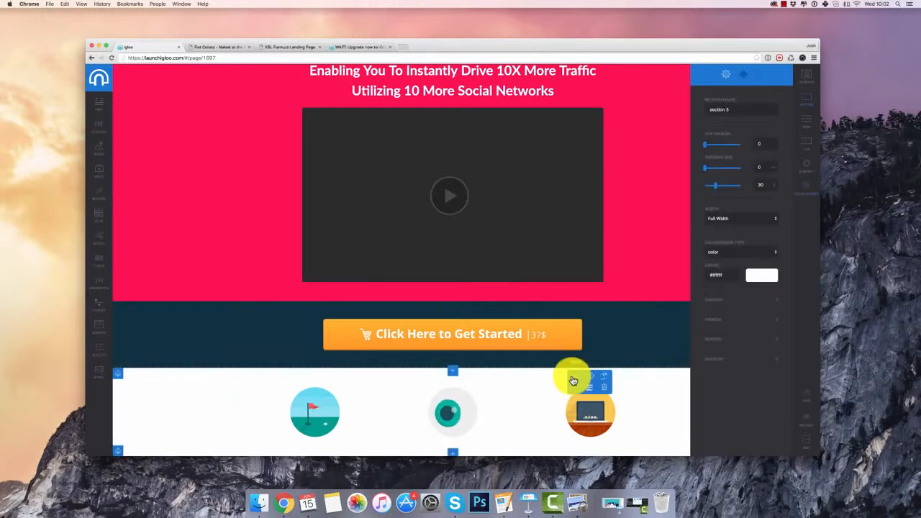
key("super+v")
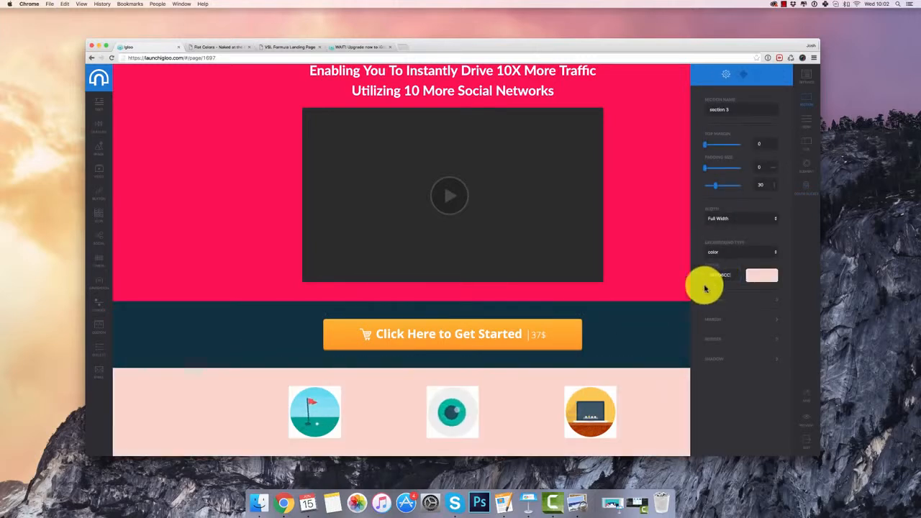
left_click(769, 280)
left_click(718, 321)
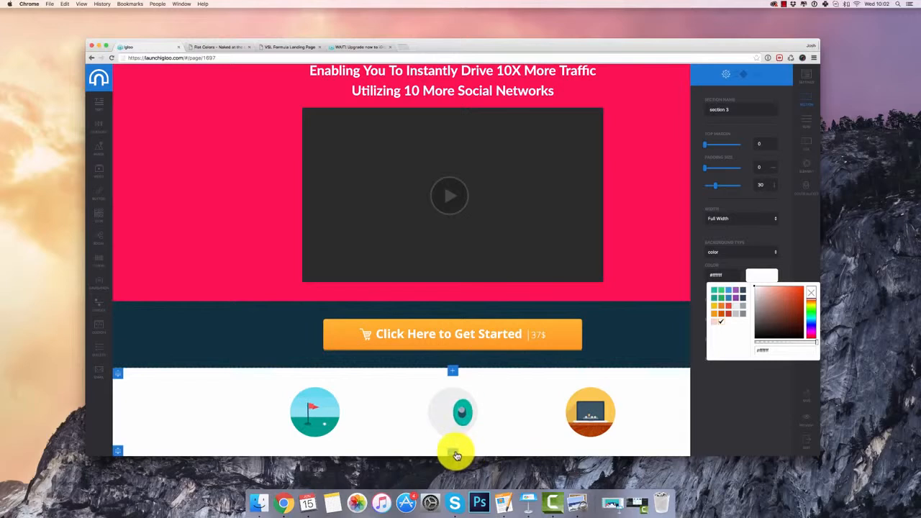
Add a new section below the three-image section and set its background to the bucket's pale pink #FBD6CC.
left_click(455, 453)
left_click(804, 193)
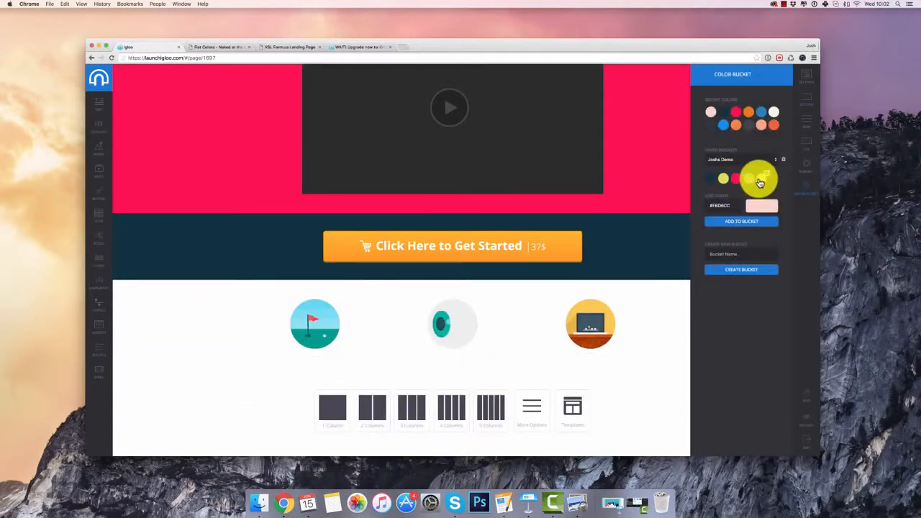
left_click(498, 378)
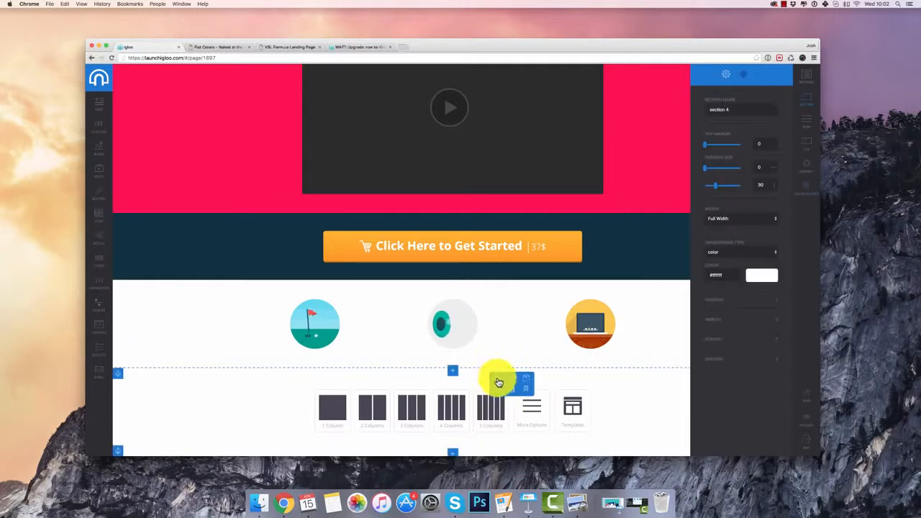
key("super+v")
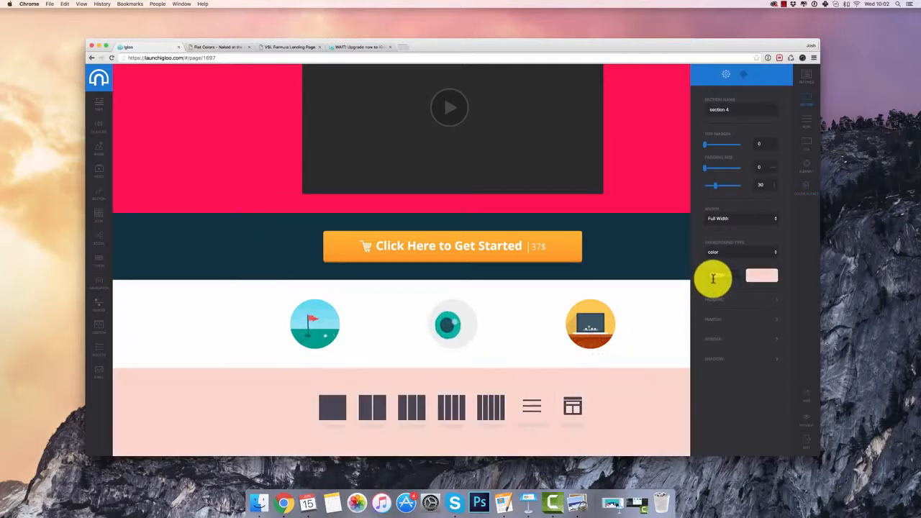
Close the section's style settings and move the new pale pink section above the three-image section.
left_click(755, 73)
left_click(764, 374)
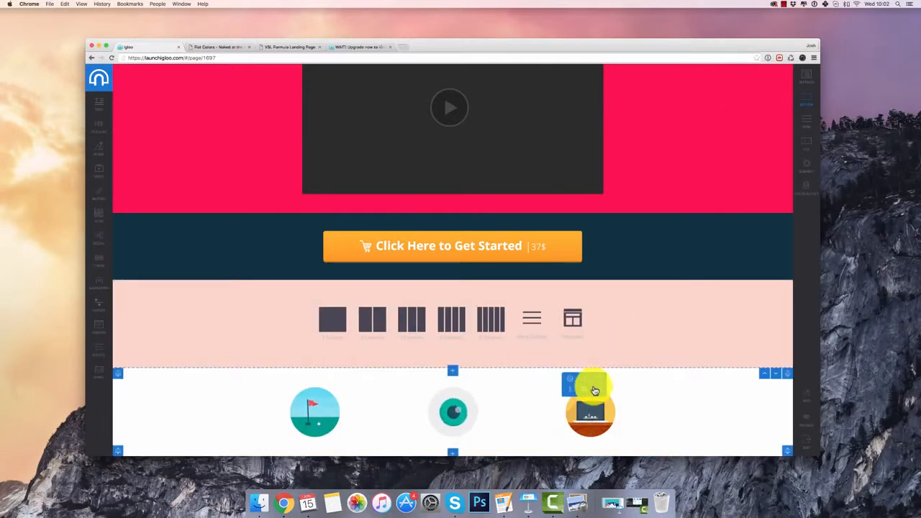
Add a new section below the pale pink one and check the Flat Colors palette page for its color.
scroll(561, 377, "up", 3)
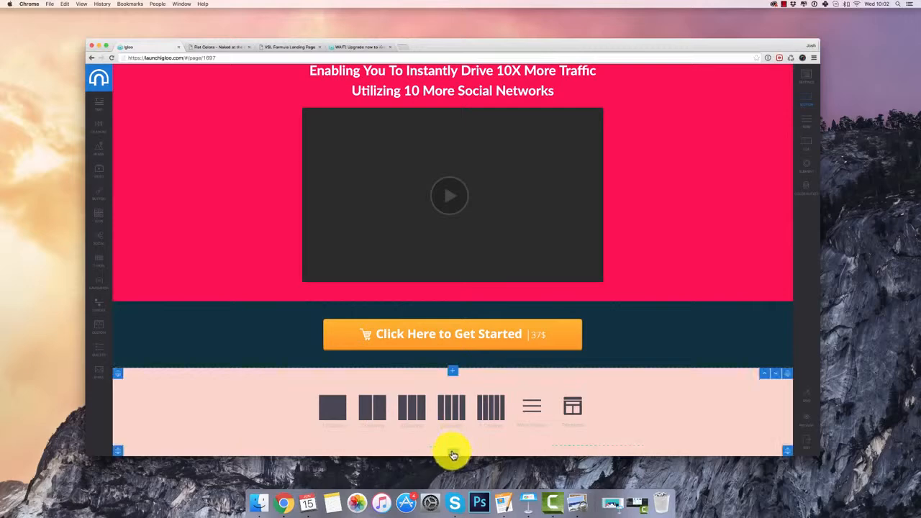
scroll(490, 320, "down", 3)
scroll(417, 191, "up", 4)
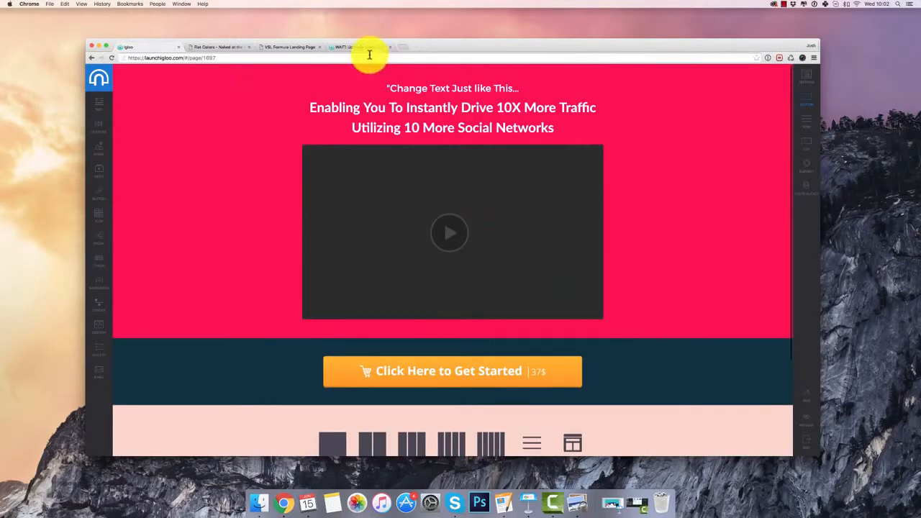
left_click(235, 48)
scroll(542, 252, "down", 4)
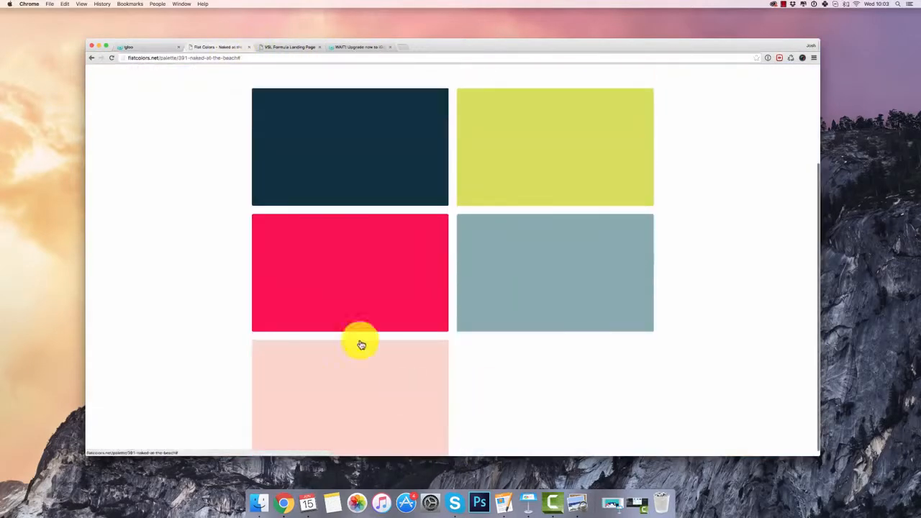
left_click(147, 51)
scroll(576, 294, "down", 4)
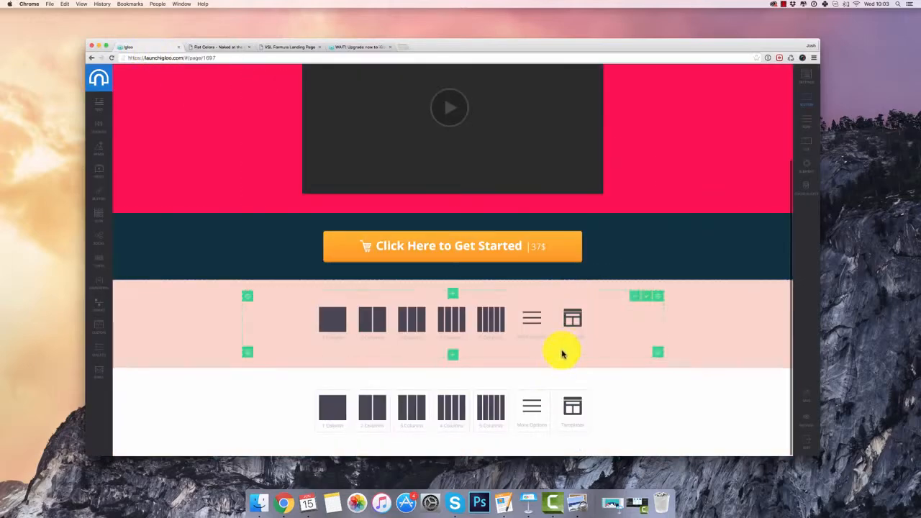
Set the new section's background to the bucket's lime green #D8DD5F and move it above the pale pink section.
left_click(808, 193)
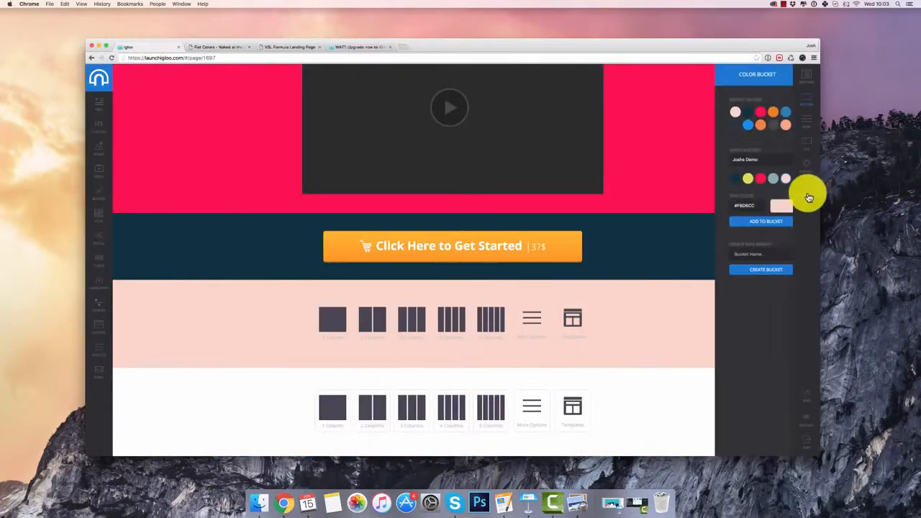
left_click(554, 370)
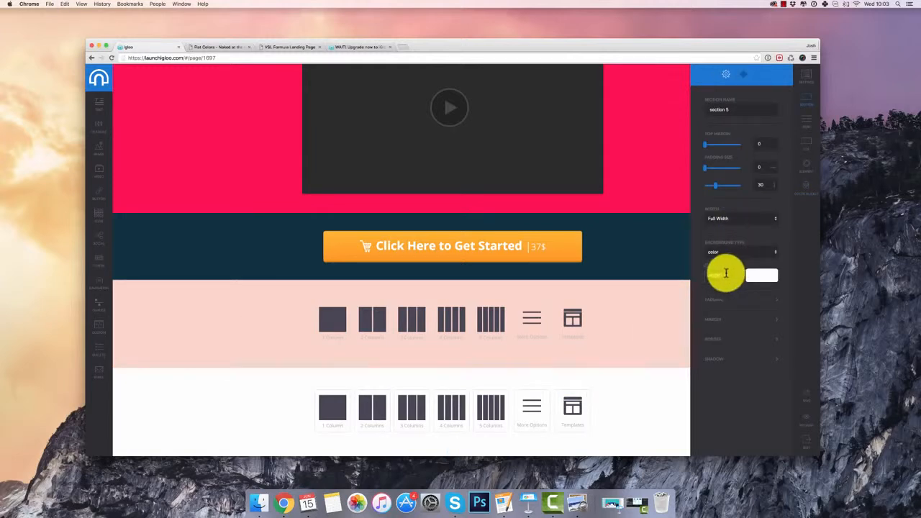
type("#D8DD5F")
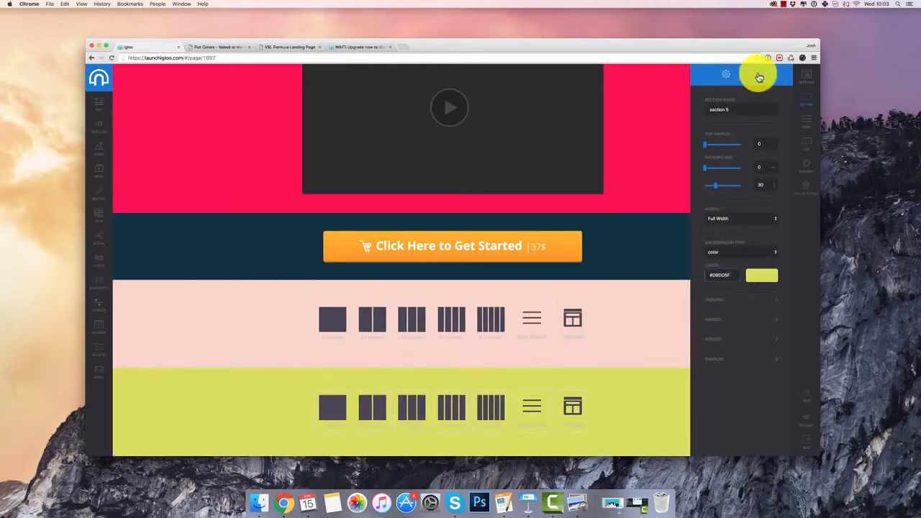
left_click(758, 76)
left_click(761, 373)
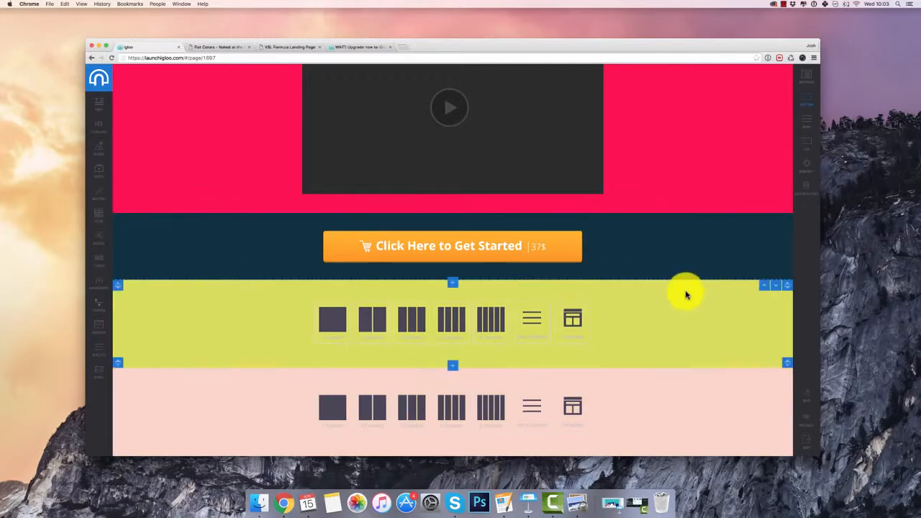
Try the bucket's grey-blue #88ABB2 as the headline's text color, set it back to white and close the text settings.
scroll(590, 245, "up", 4)
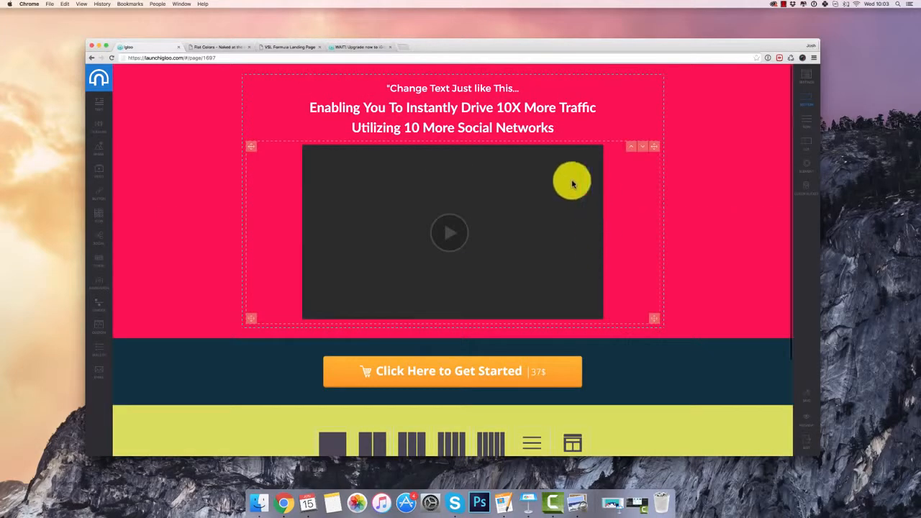
left_click(809, 186)
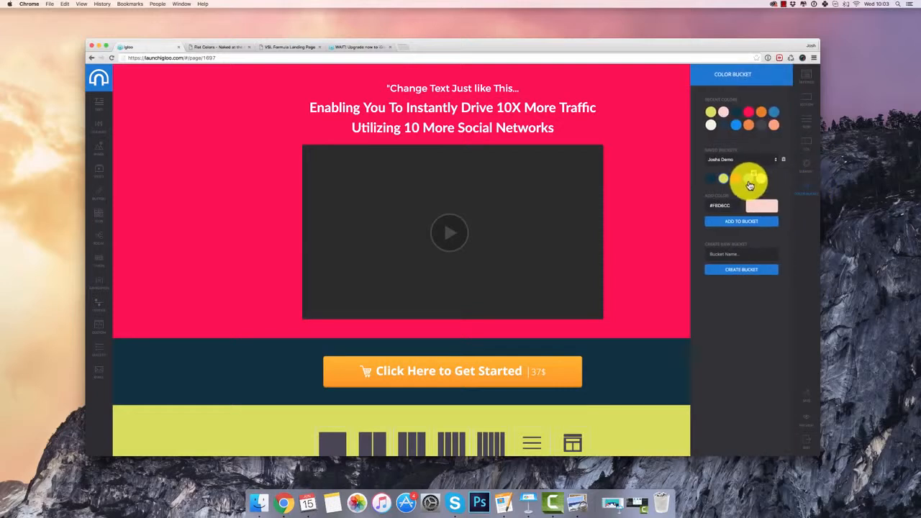
left_click(472, 113)
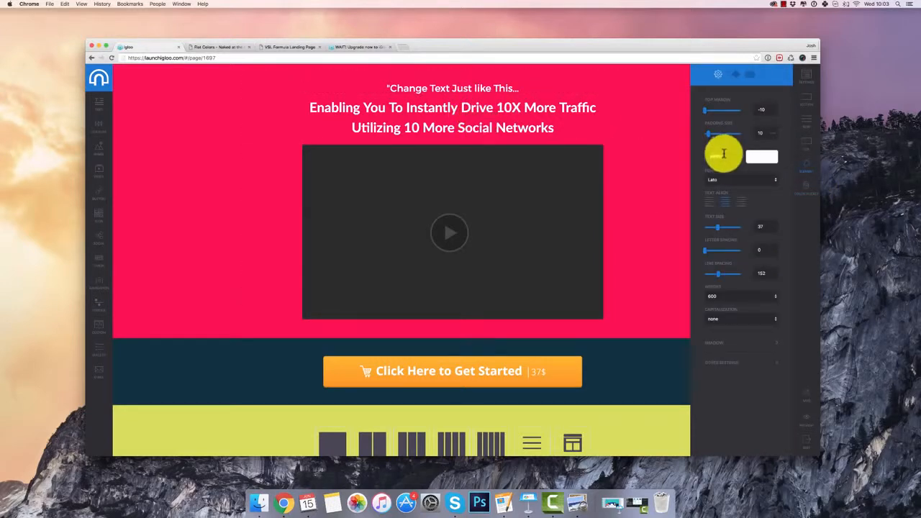
key("super+v")
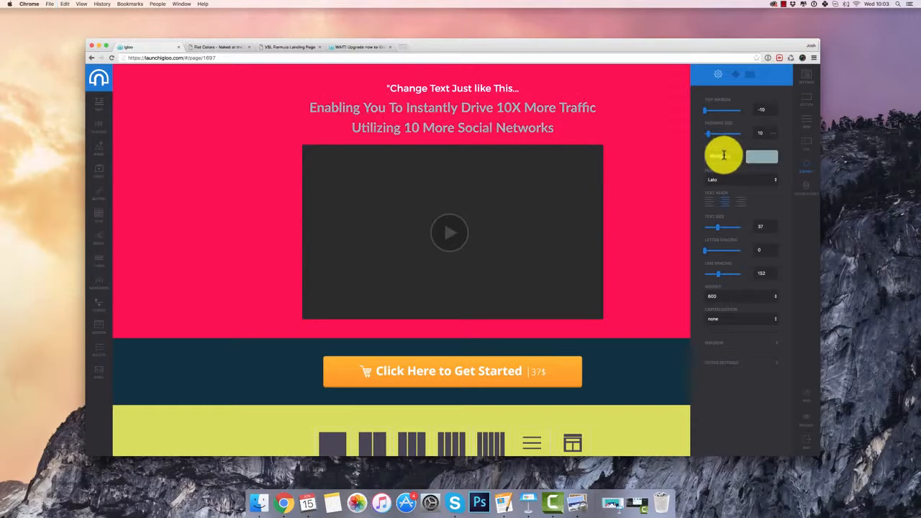
left_click(769, 159)
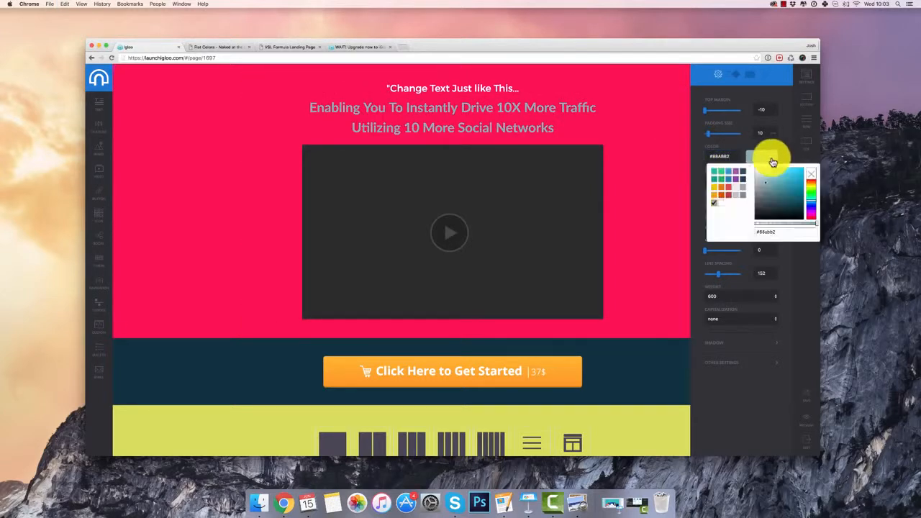
left_click(720, 202)
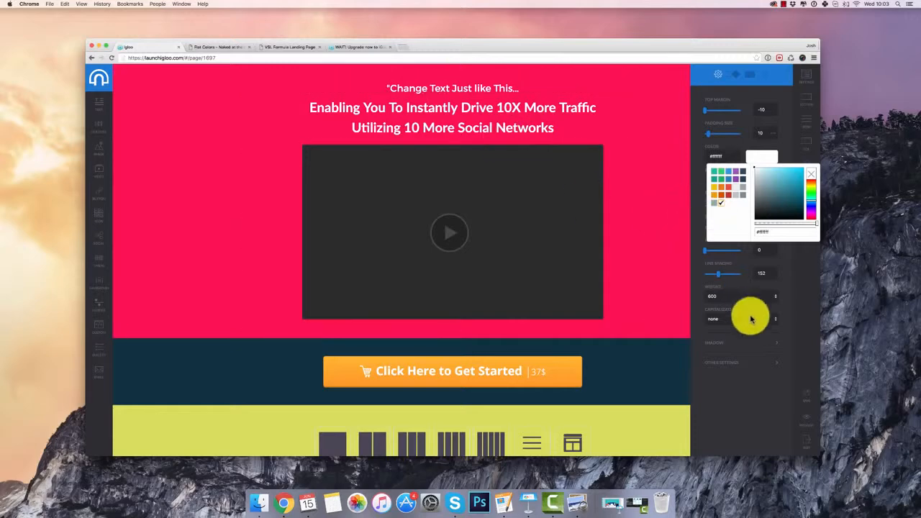
left_click(789, 344)
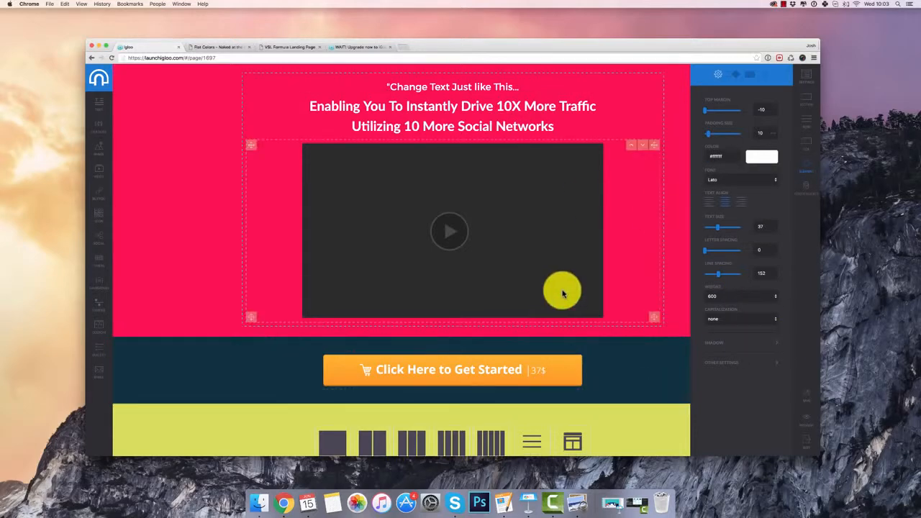
scroll(551, 288, "down", 3)
left_click(773, 70)
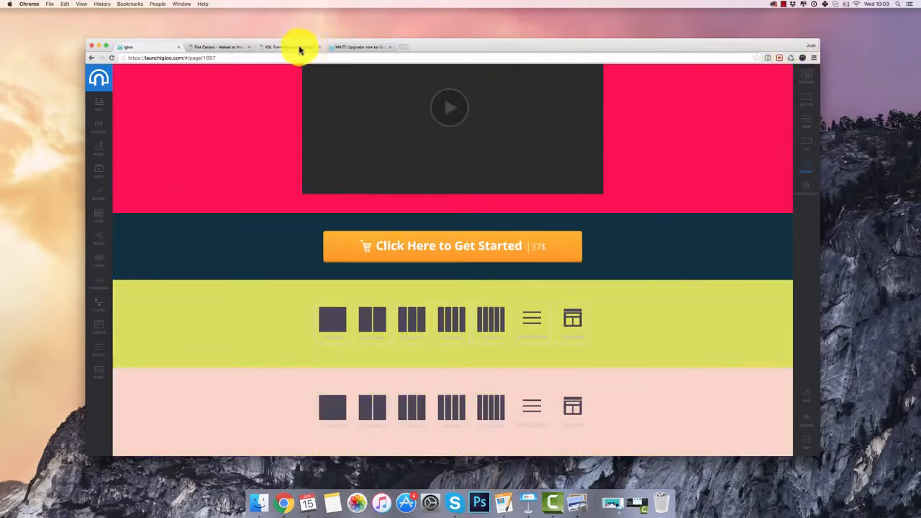
scroll(404, 219, "up", 3)
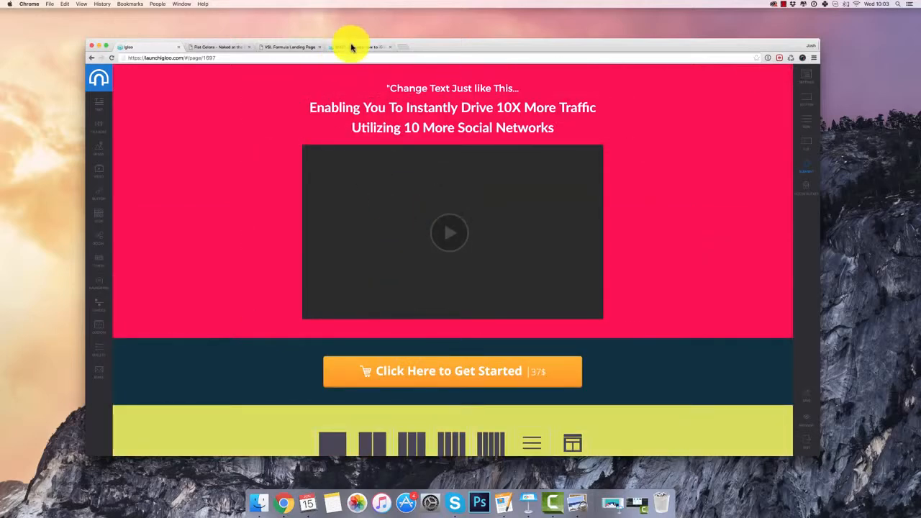
Review the iGloo upgrade page's client-work section, along with its Designer Color Bucket, pricing and money-back guarantee sections.
scroll(474, 196, "down", 5)
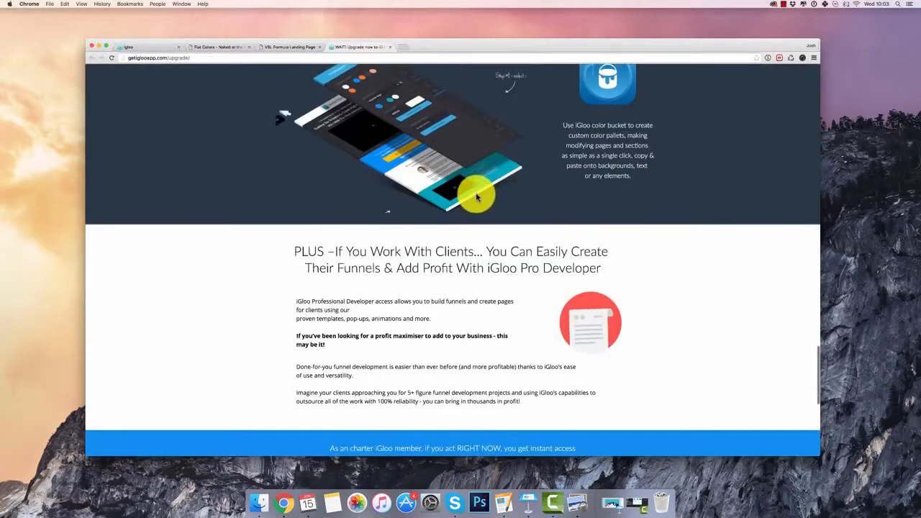
left_click_drag(289, 126, 516, 240)
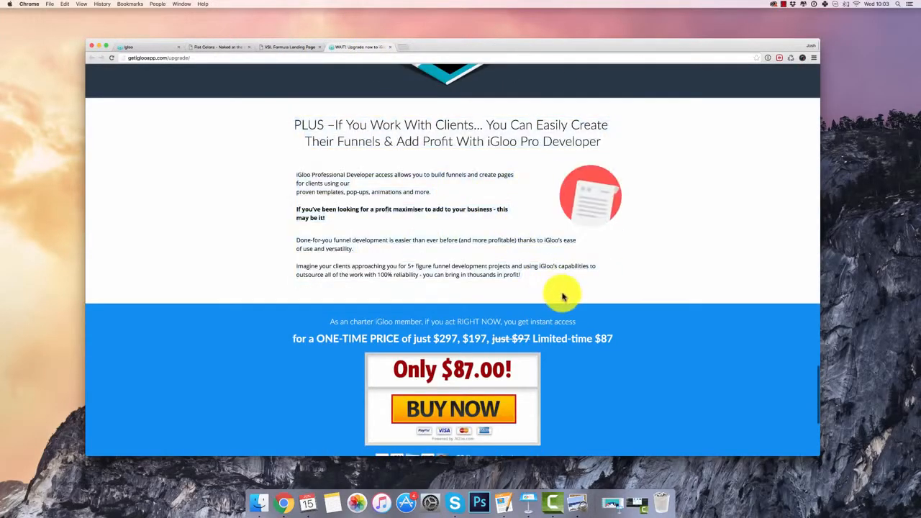
left_click_drag(612, 294, 265, 107)
left_click(265, 108)
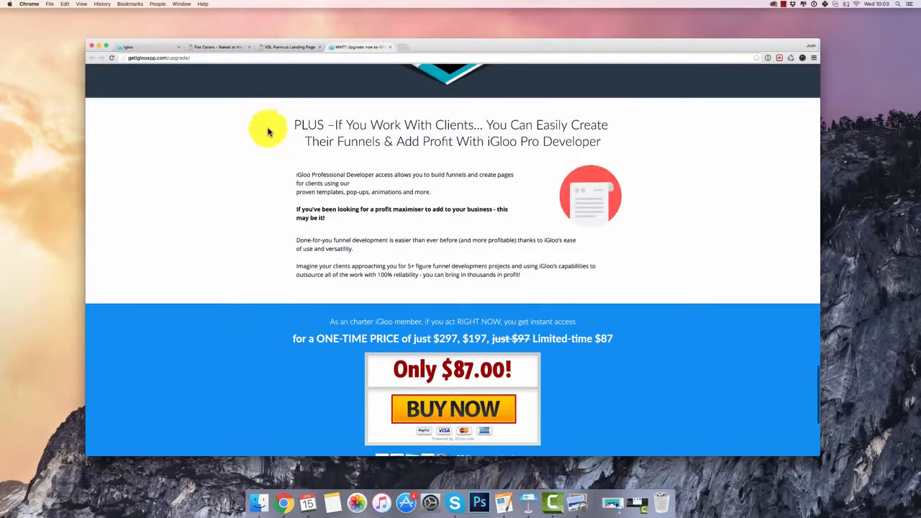
scroll(281, 144, "up", 1)
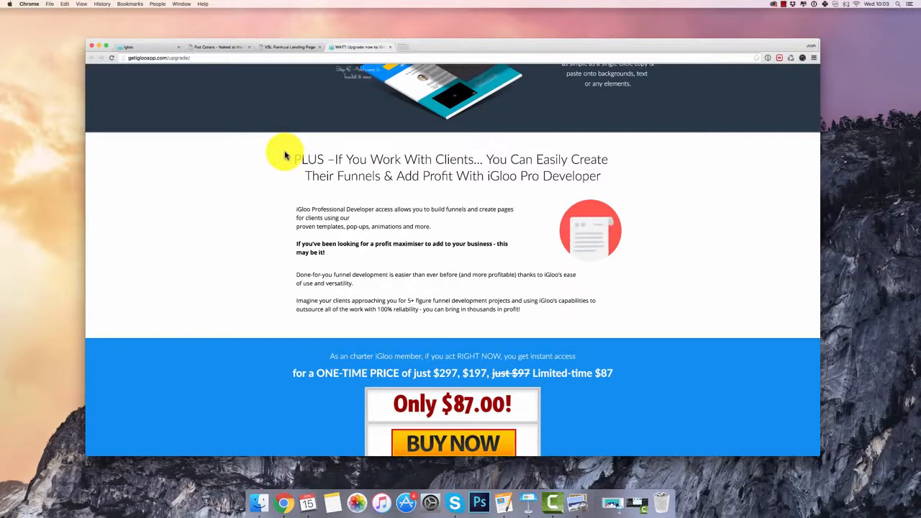
scroll(306, 167, "up", 2)
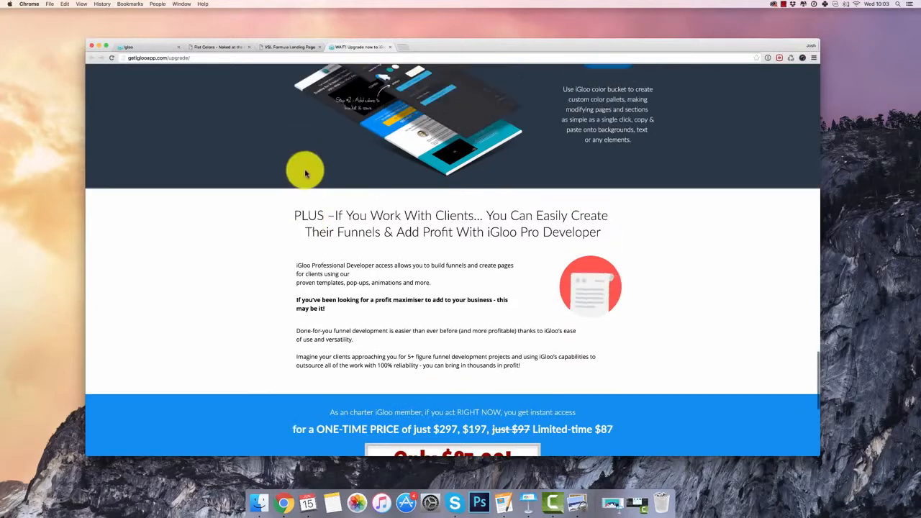
left_click_drag(247, 220, 275, 192)
left_click(279, 195)
scroll(287, 199, "up", 6)
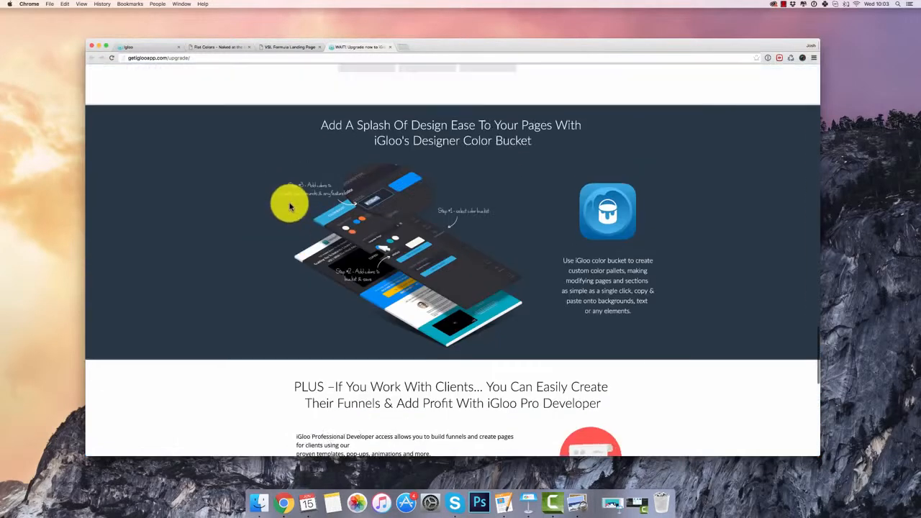
scroll(290, 207, "down", 7)
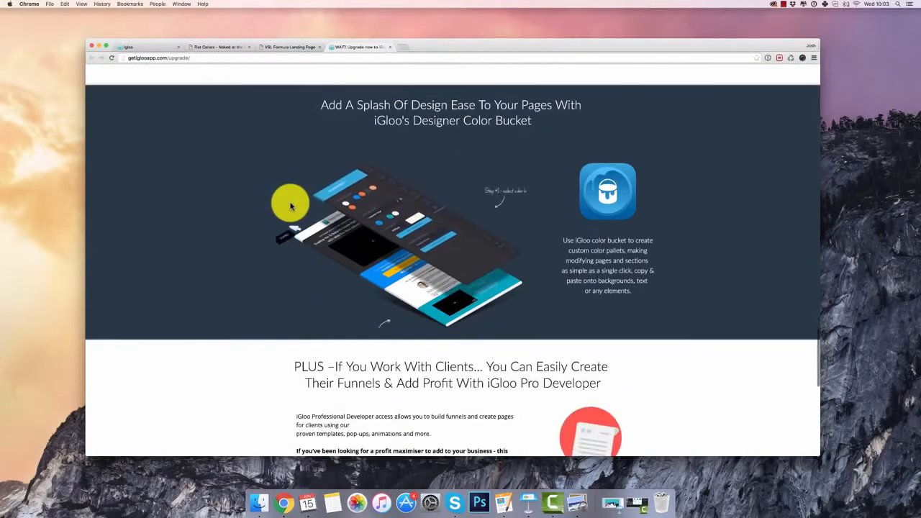
scroll(423, 291, "down", 4)
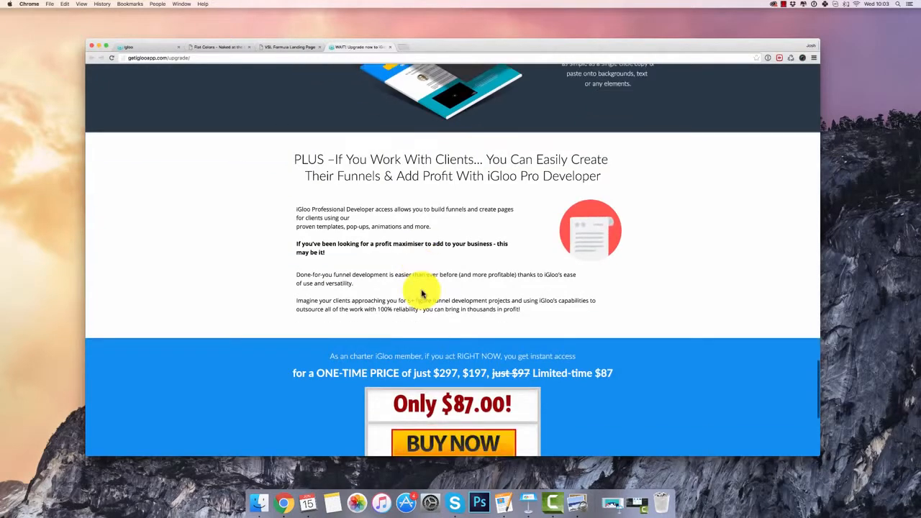
scroll(428, 287, "down", 5)
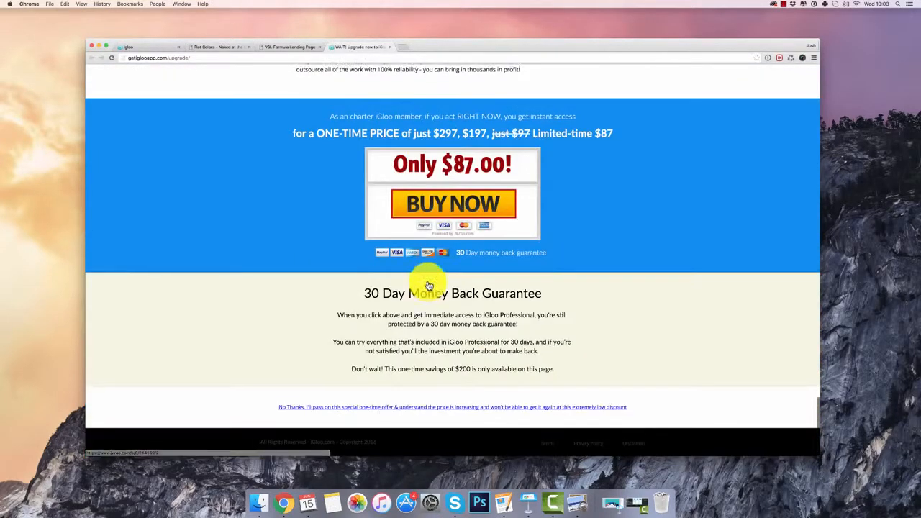
scroll(429, 286, "up", 15)
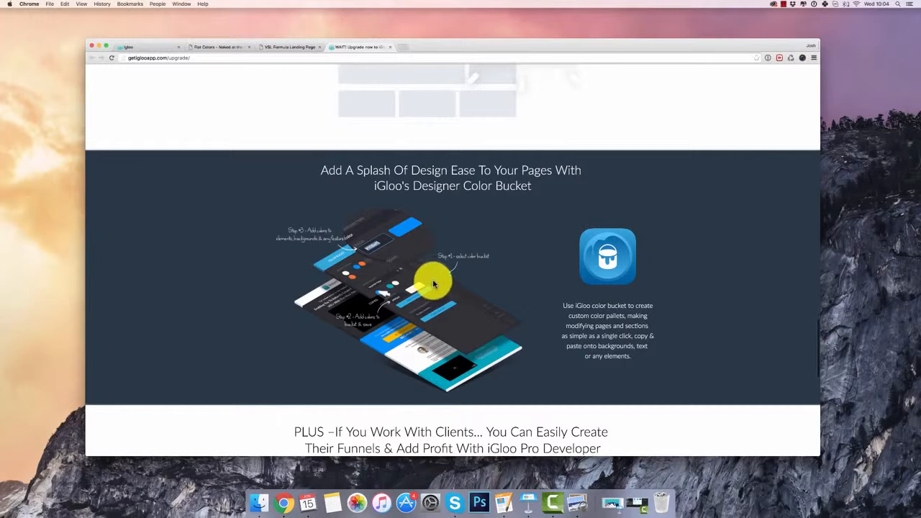
Open upwork.com in a new browser tab and look through its freelancer categories and service options.
left_click(403, 46)
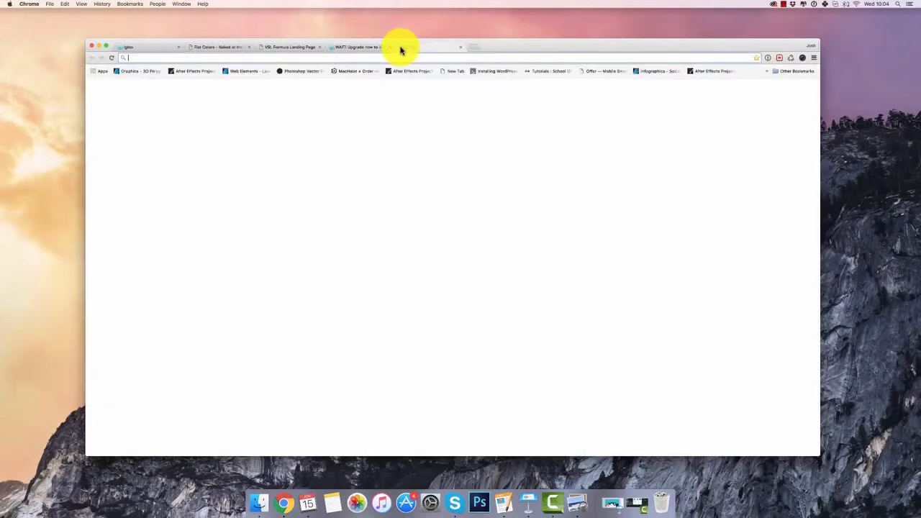
type("upwork.com")
key("Return")
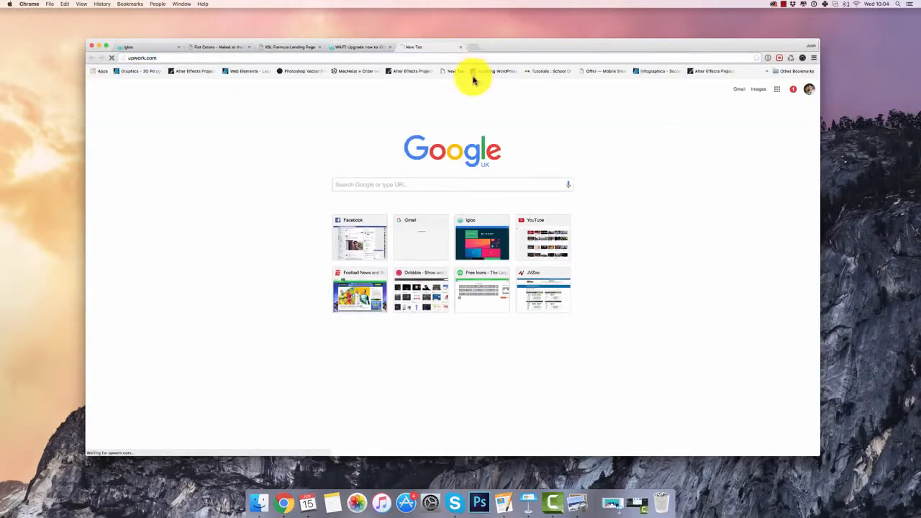
left_click(154, 48)
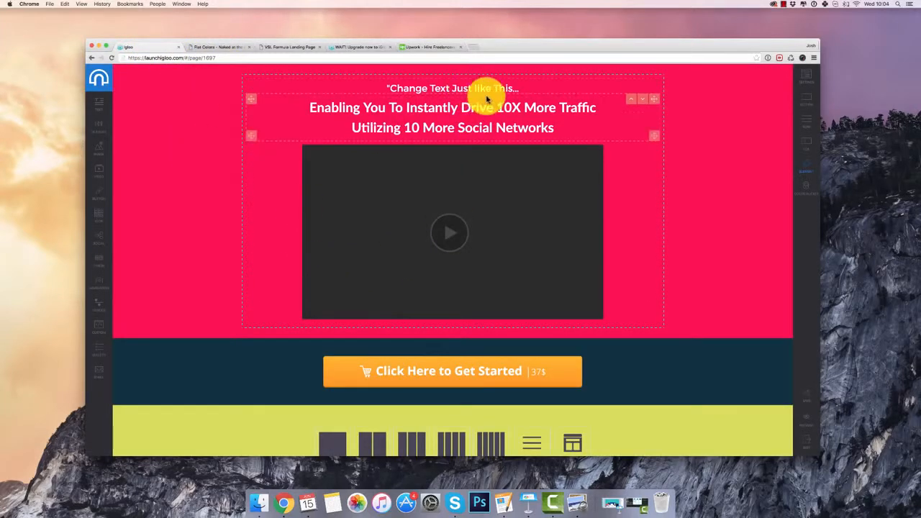
left_click(432, 46)
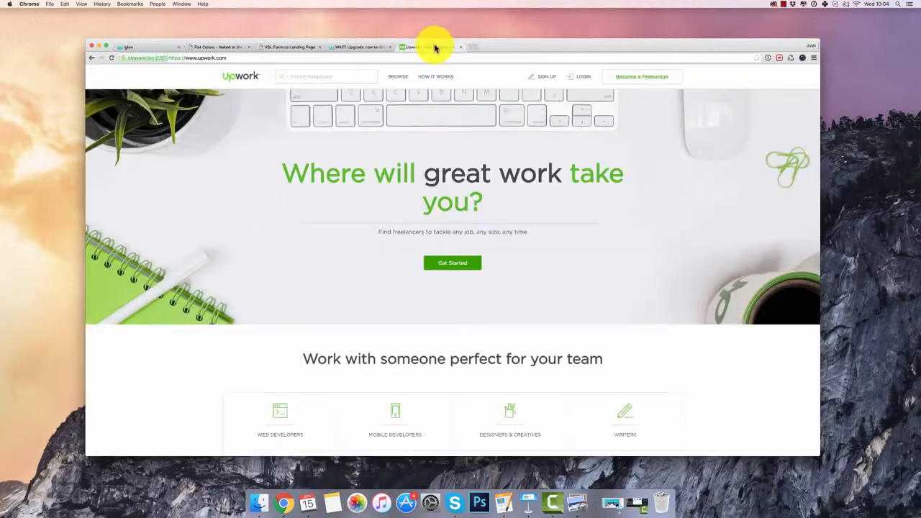
scroll(446, 191, "down", 5)
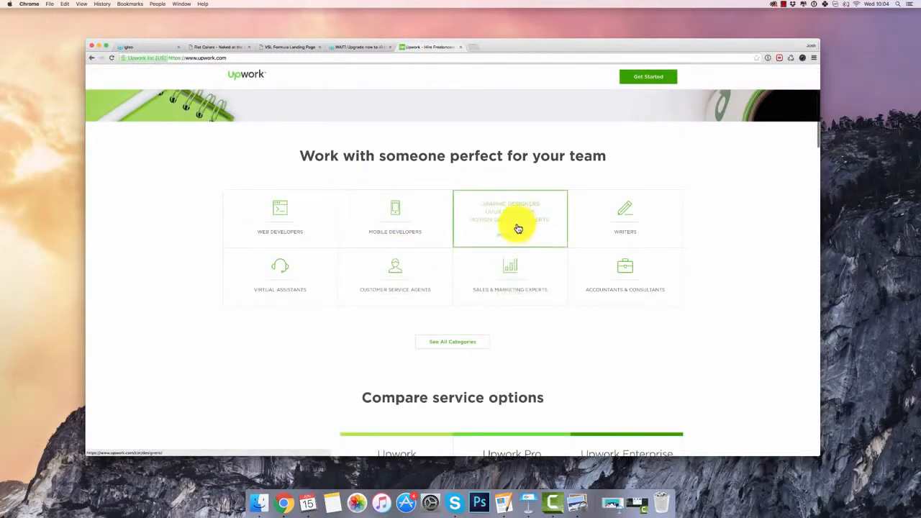
scroll(441, 322, "down", 2)
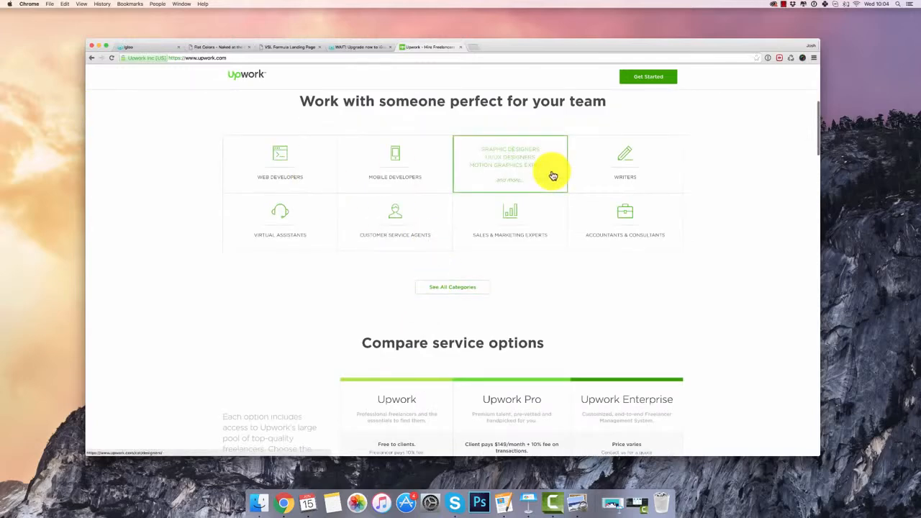
scroll(552, 175, "down", 6)
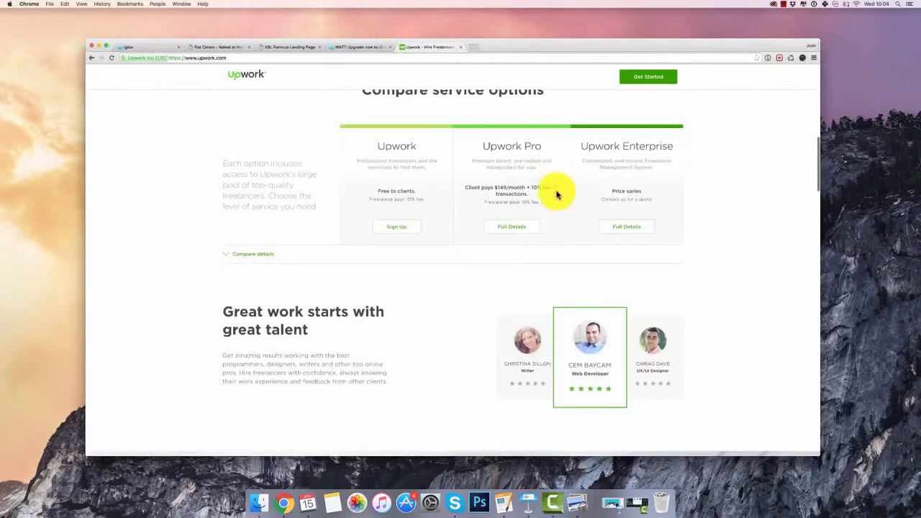
scroll(515, 213, "up", 10)
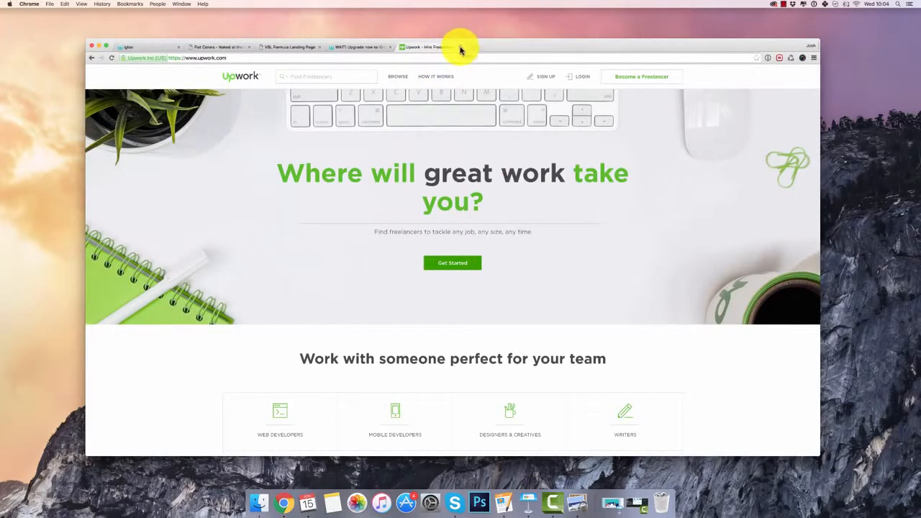
Close the Upwork page and look over the iGloo upgrade page's client-work and pricing sections, returning to its opening video.
left_click(461, 47)
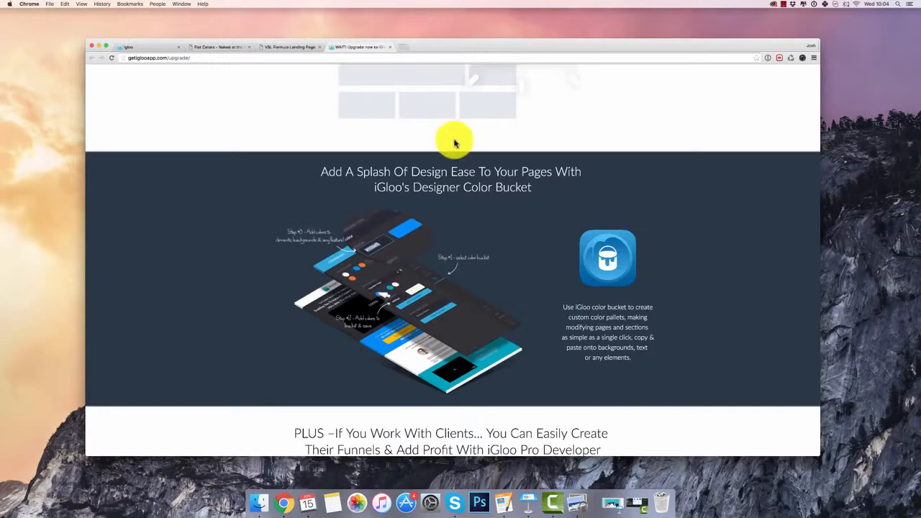
scroll(459, 140, "down", 5)
scroll(461, 152, "down", 2)
scroll(464, 159, "up", 15)
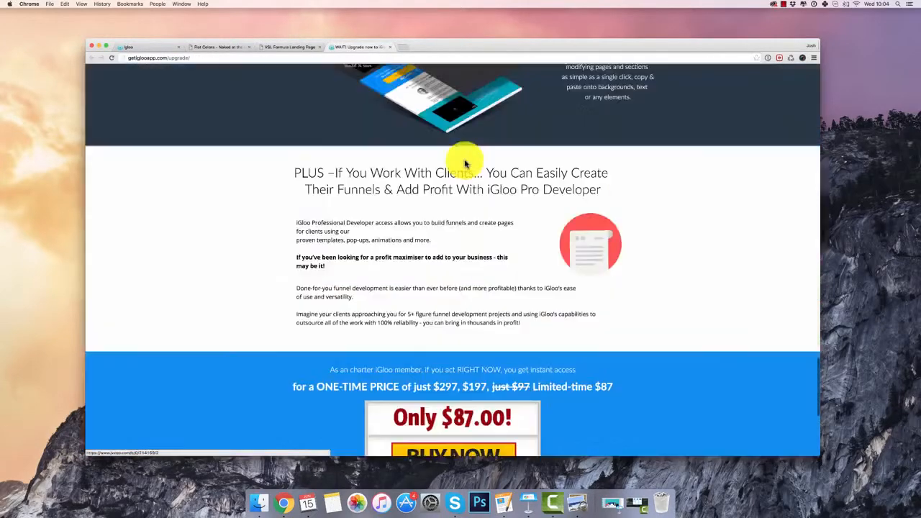
scroll(468, 167, "up", 5)
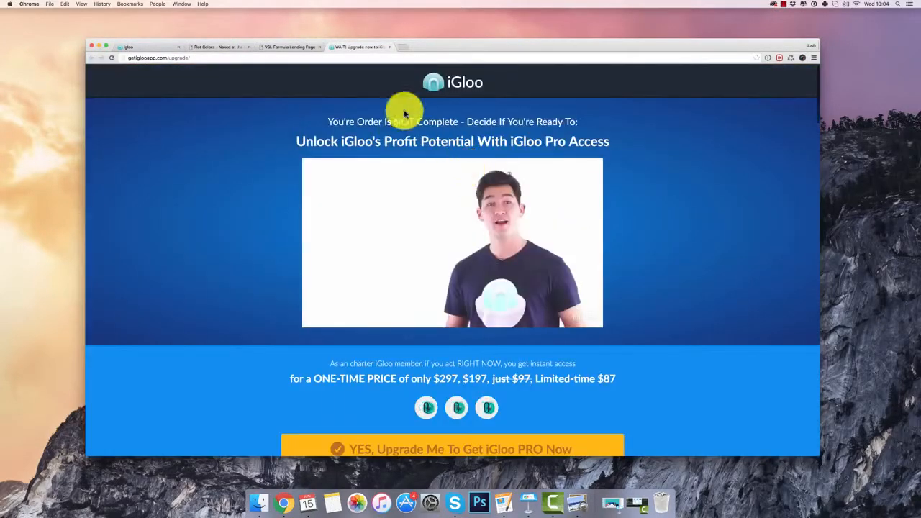
Return to the landing page in the iGloo editor and review its recolored sections, from the headline and video to the empty sections.
left_click(146, 46)
scroll(421, 177, "down", 4)
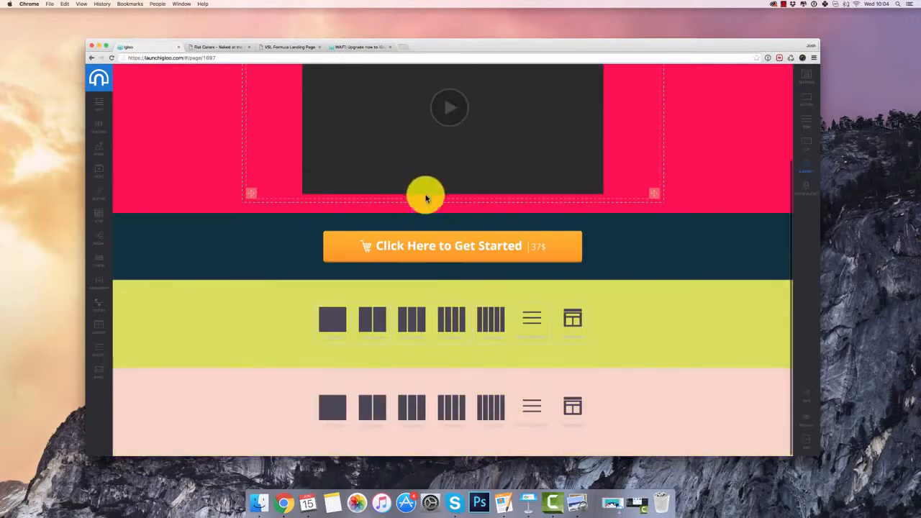
scroll(601, 210, "up", 4)
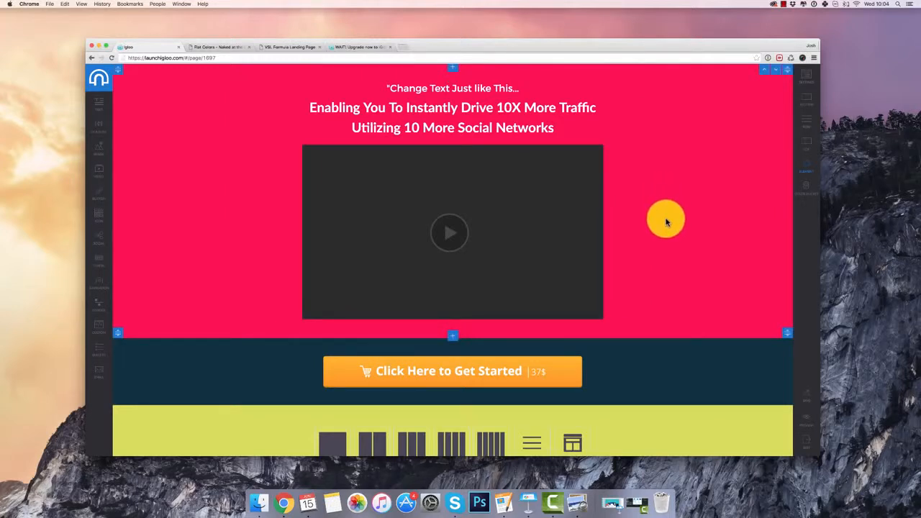
scroll(666, 221, "down", 4)
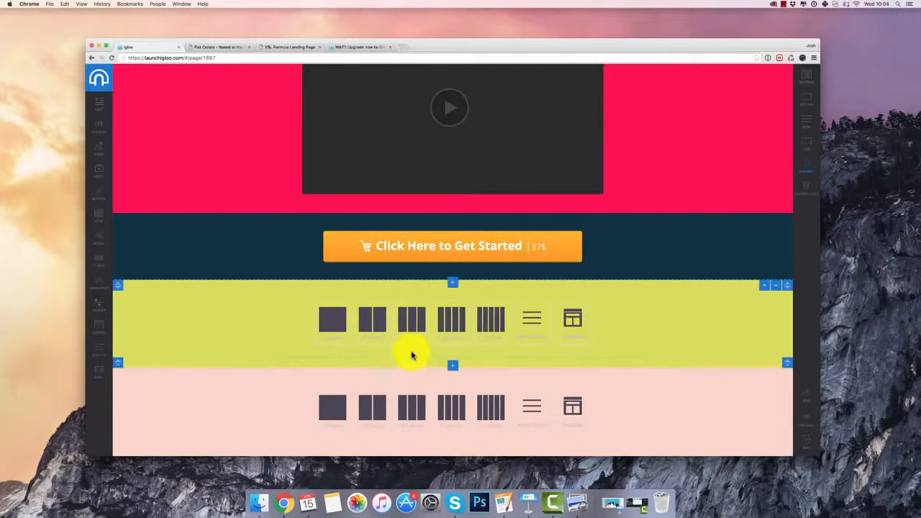
scroll(660, 279, "up", 4)
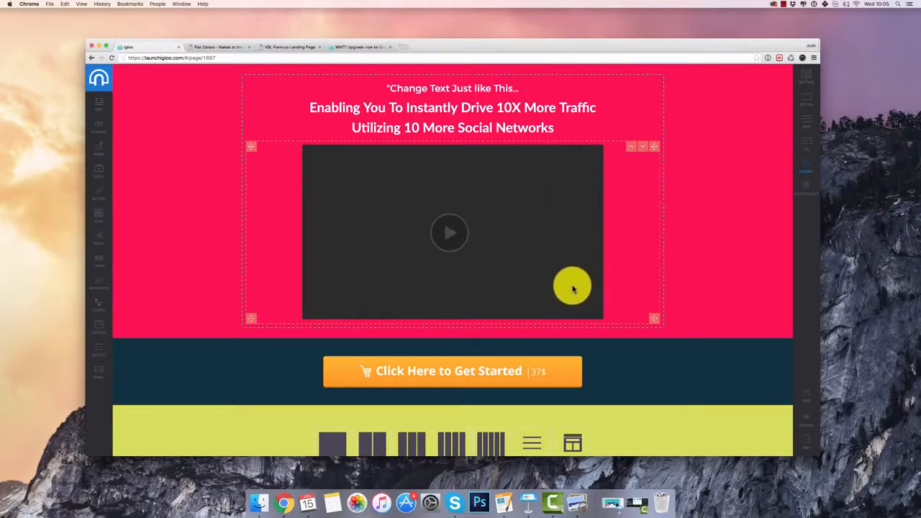
scroll(699, 256, "down", 2)
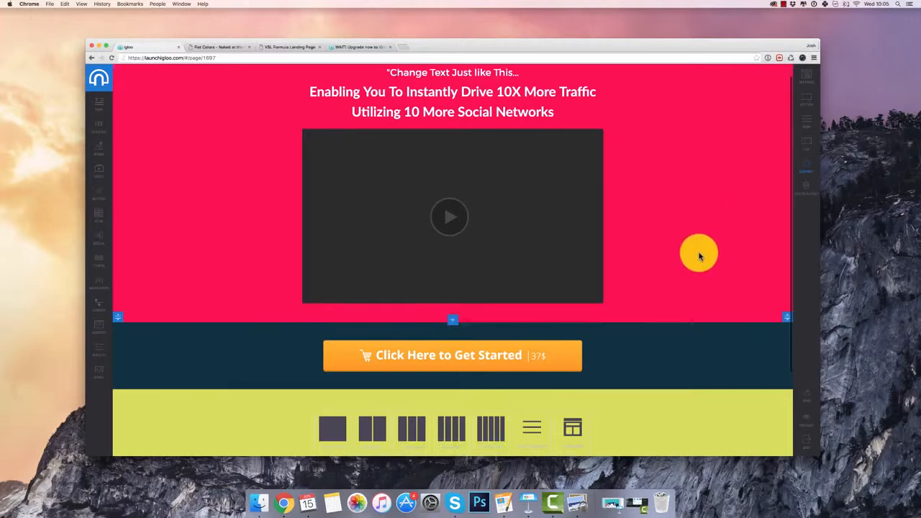
scroll(698, 255, "down", 1)
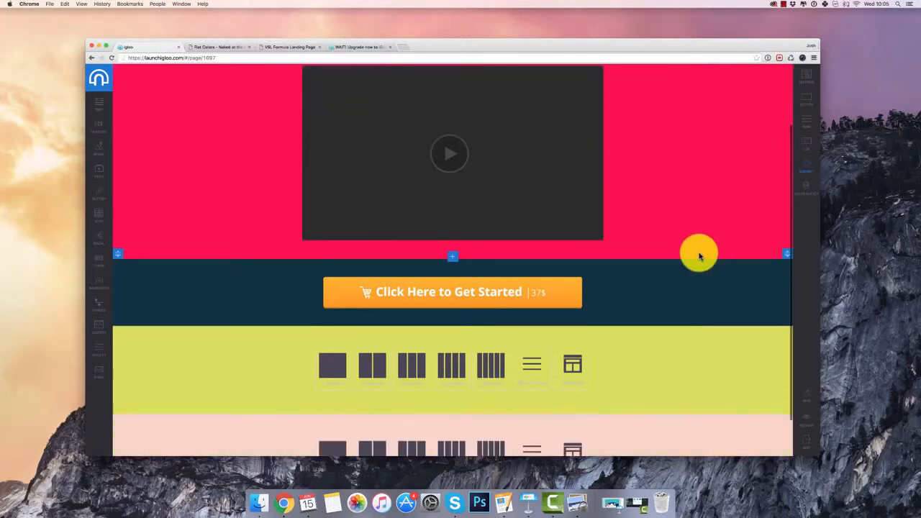